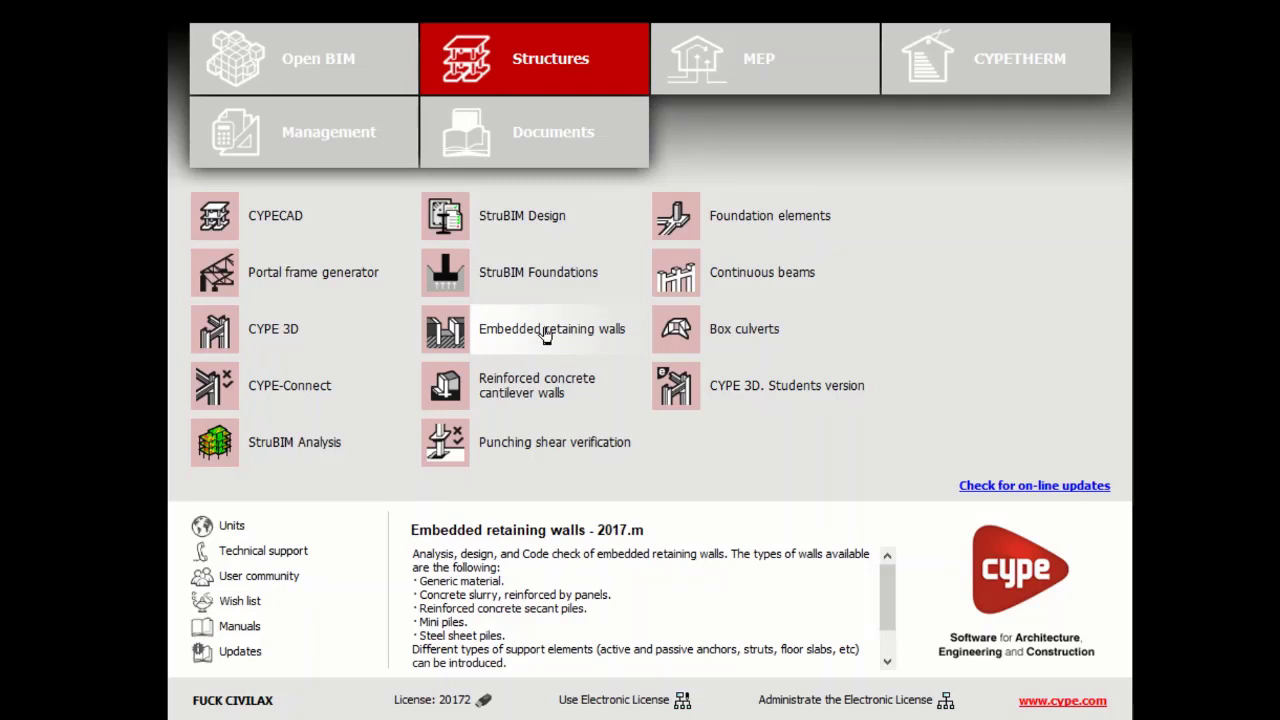
# - Open Embedded retaining walls and create a new project named Palplanches1 without an assistant
pyautogui.click(546, 336)
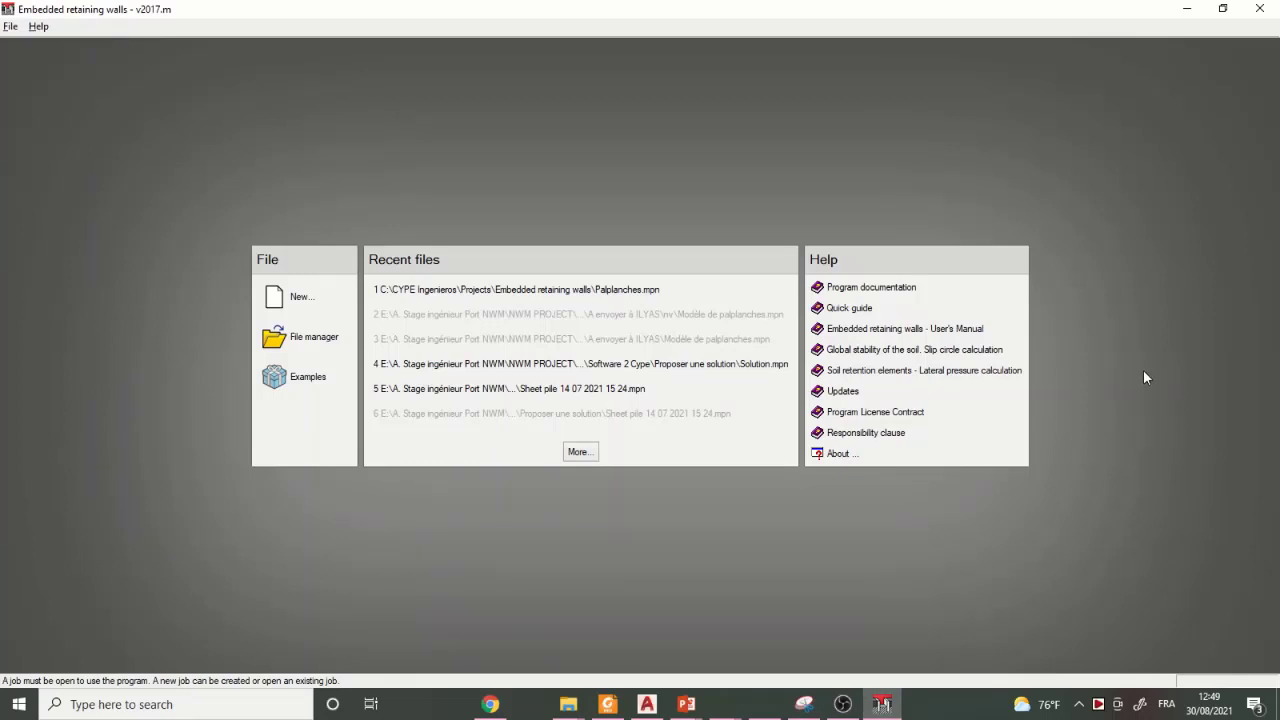
pyautogui.click(298, 300)
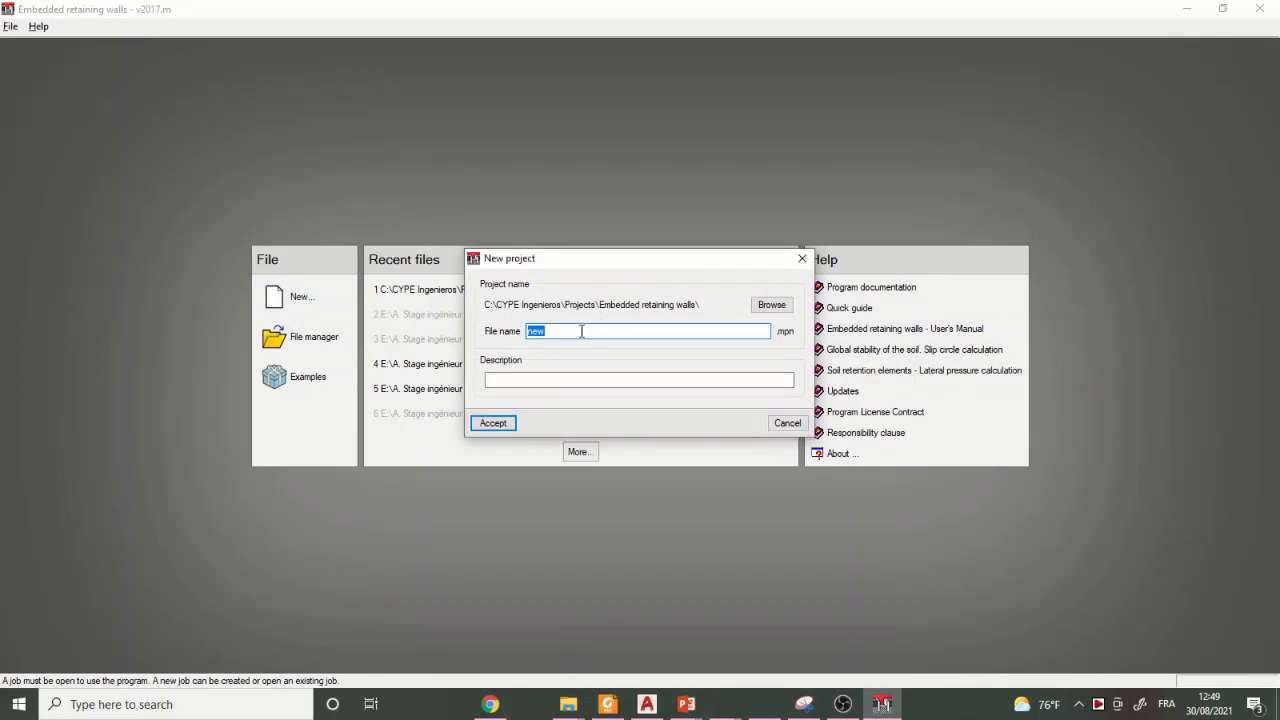
pyautogui.write('Palplanches')
pyautogui.click(500, 425)
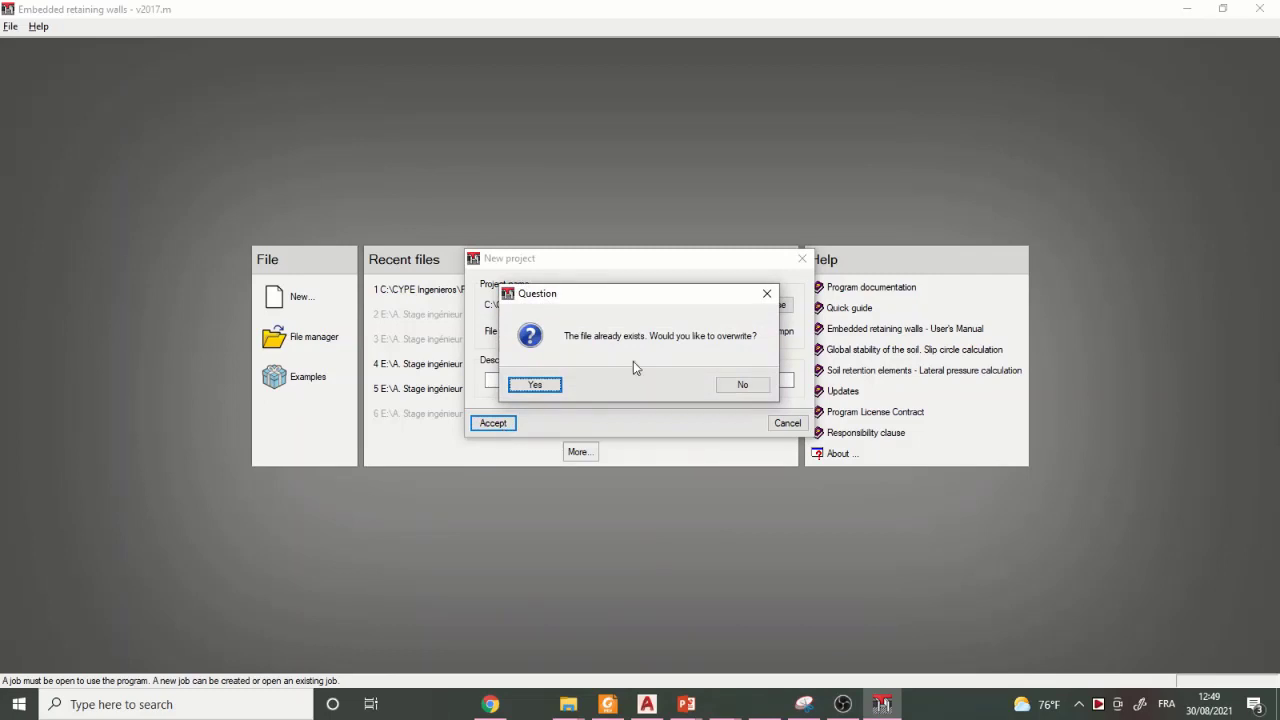
pyautogui.click(767, 293)
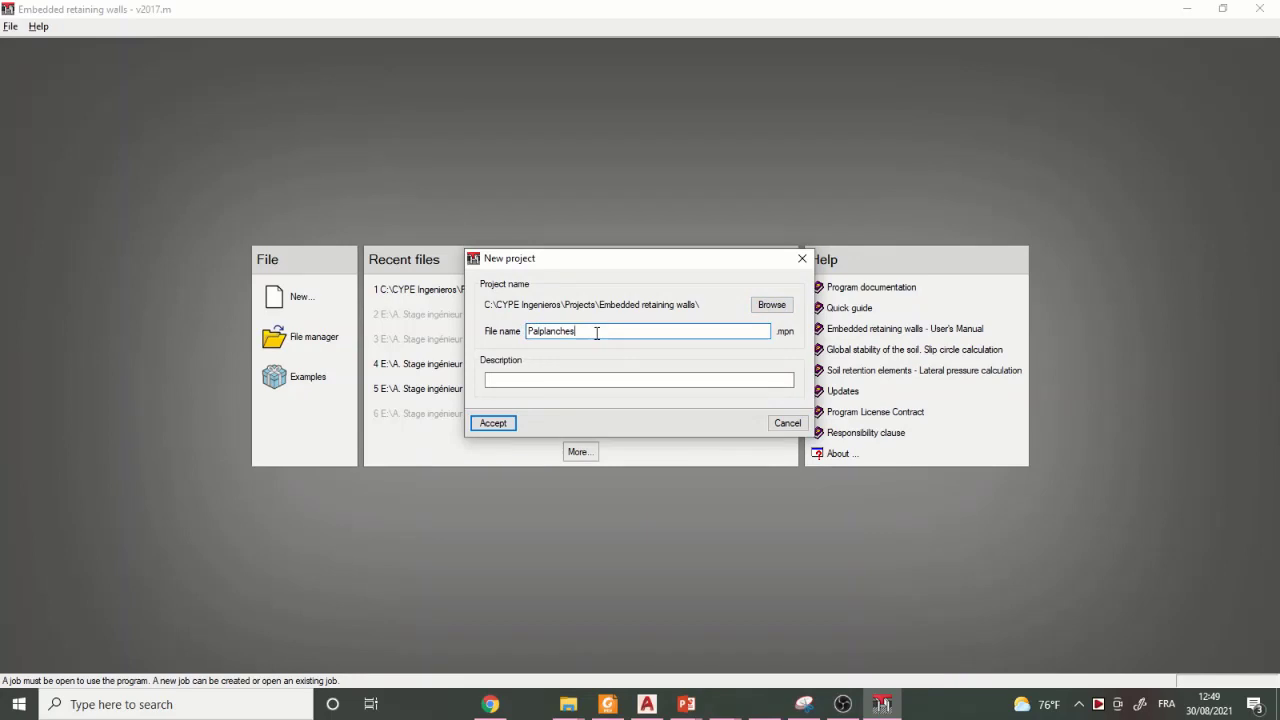
pyautogui.write('1')
pyautogui.click(489, 426)
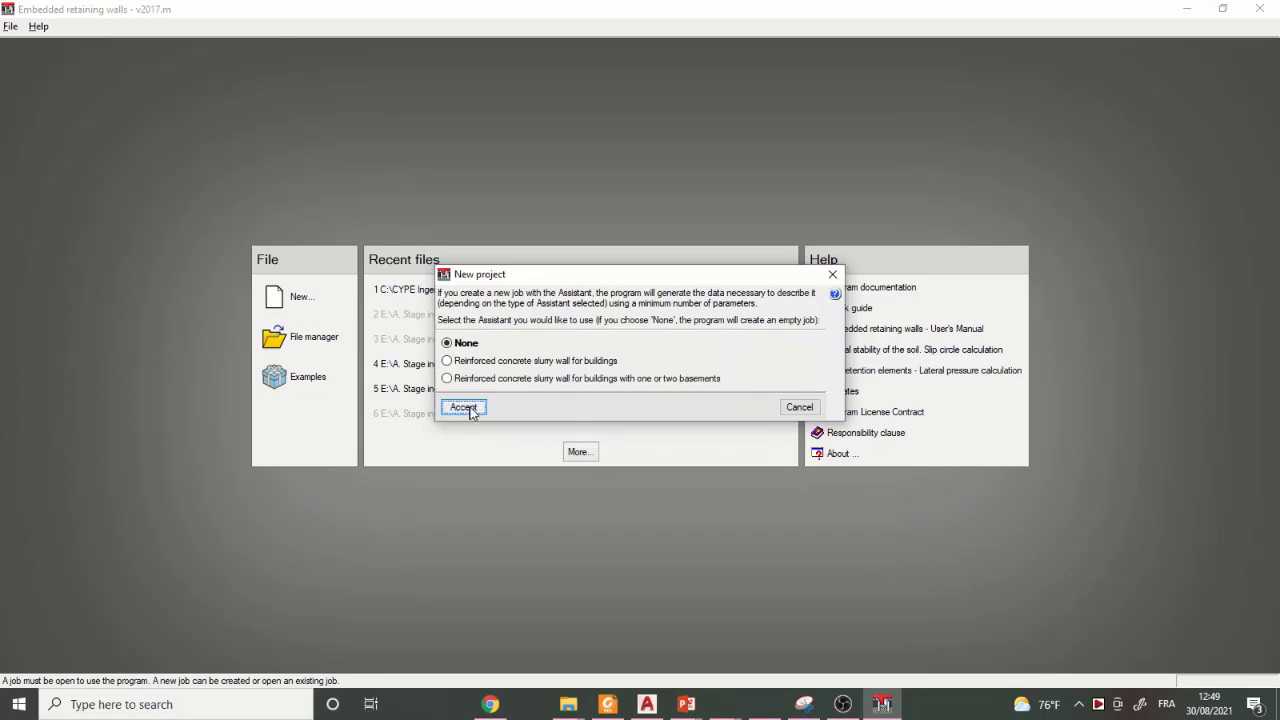
pyautogui.click(470, 411)
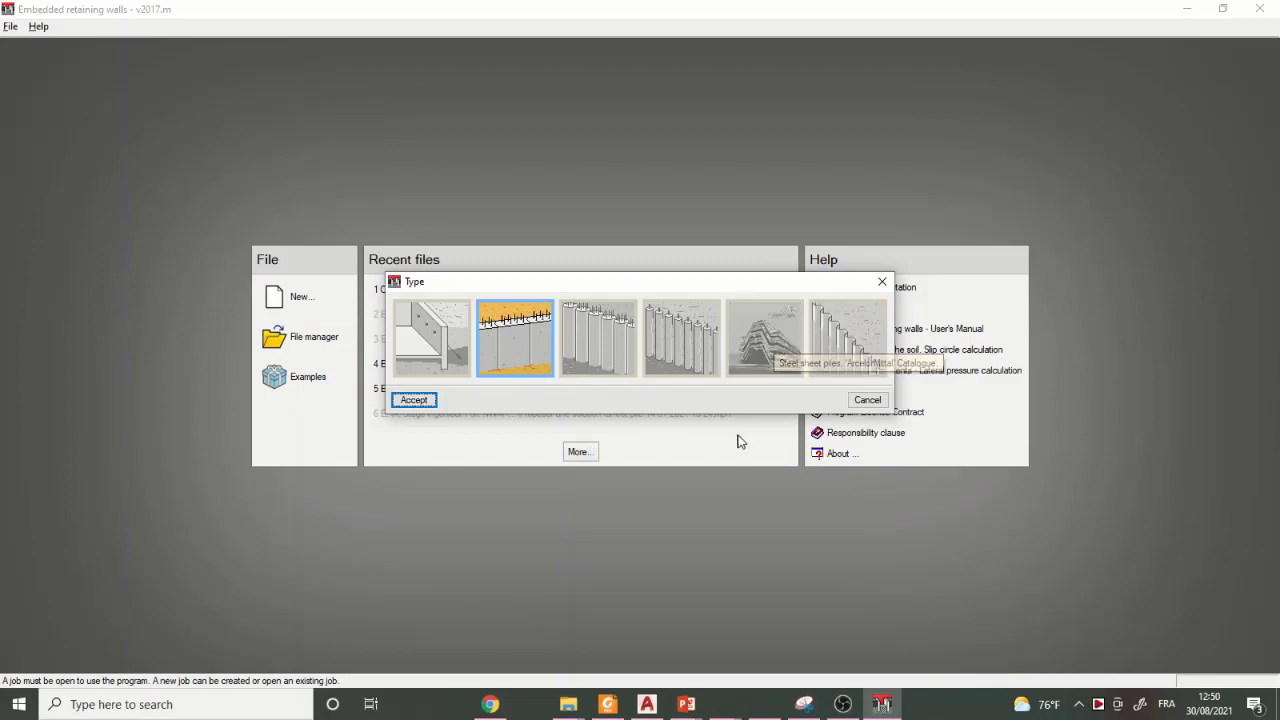
# - Choose steel sheet piles from the ArcelorMittal catalogue as the wall type, with S240GP steel
pyautogui.click(775, 340)
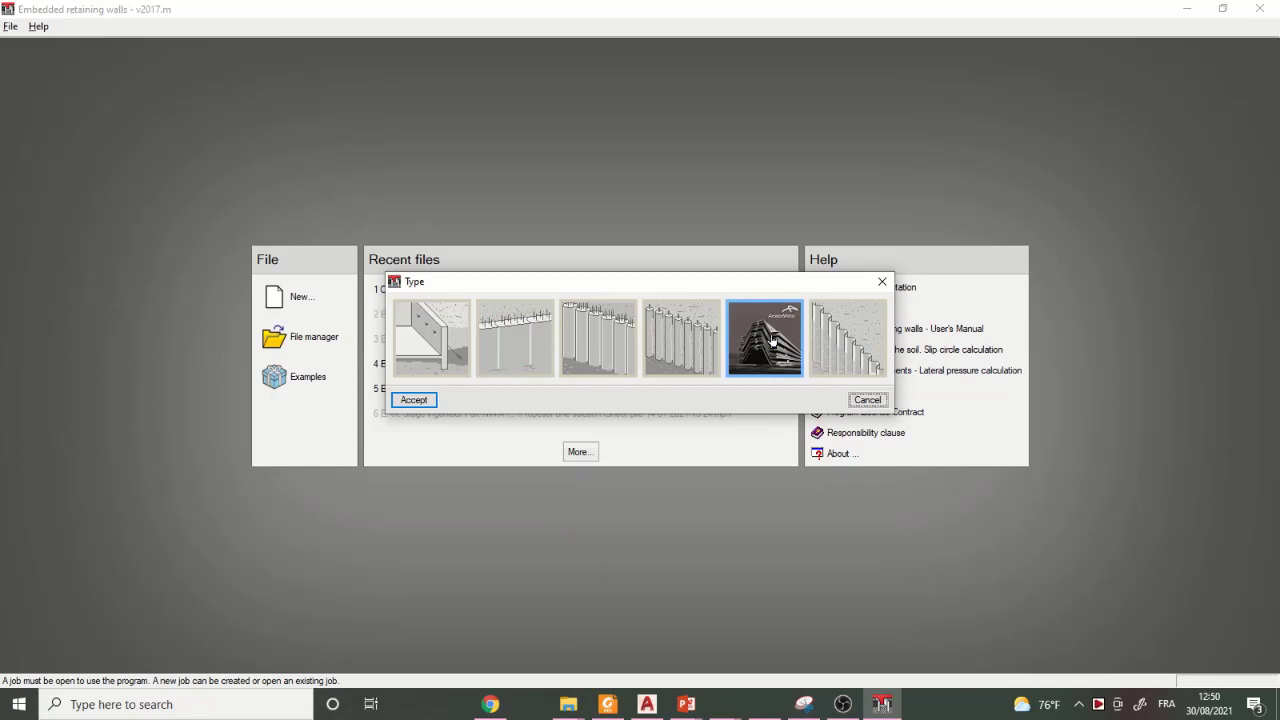
pyautogui.click(416, 400)
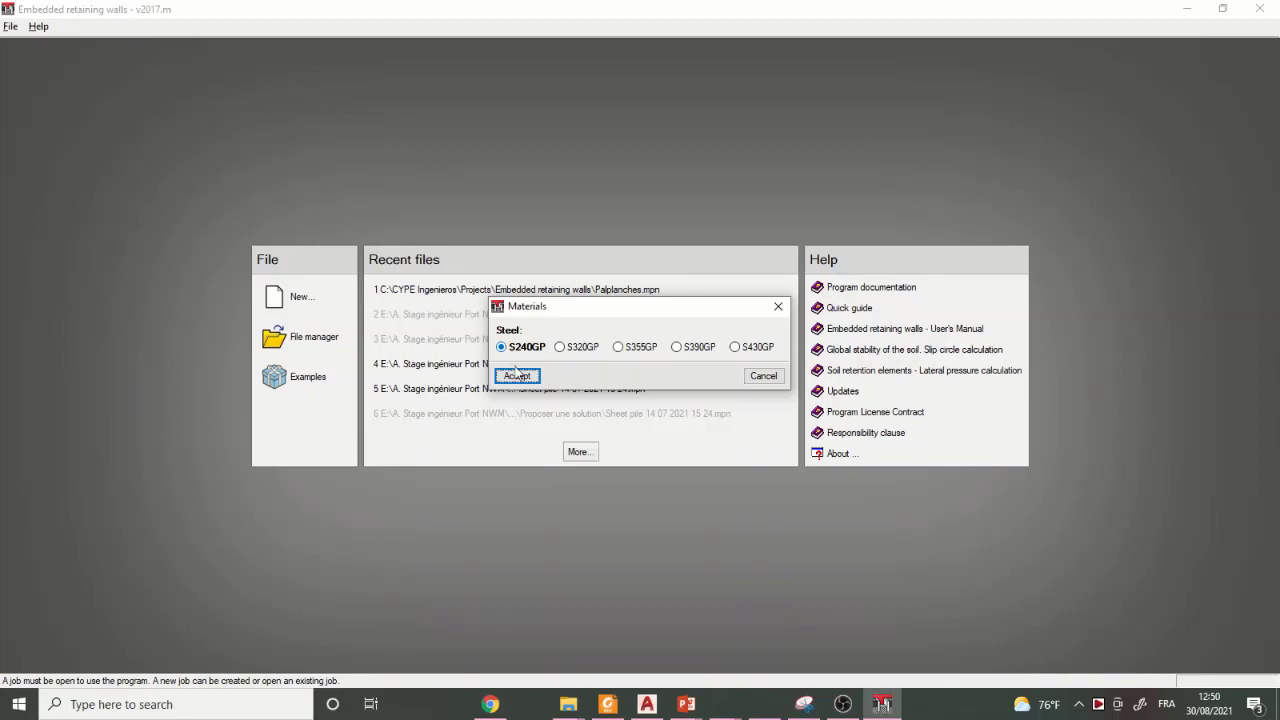
pyautogui.click(516, 376)
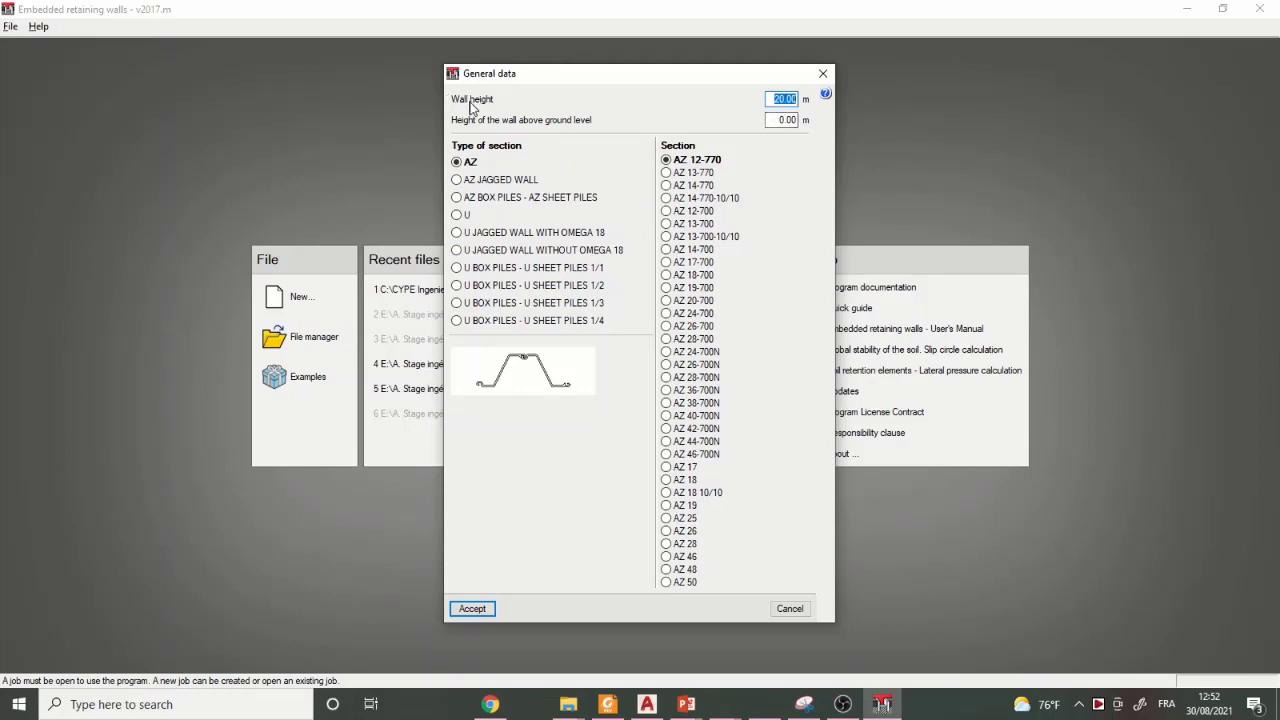
# - Set the wall height to 15 m and choose the AZ 18-700 section in the wall's general data
pyautogui.moveTo(469, 103)
pyautogui.write('15')
pyautogui.moveTo(576, 128)
pyautogui.click(666, 284)
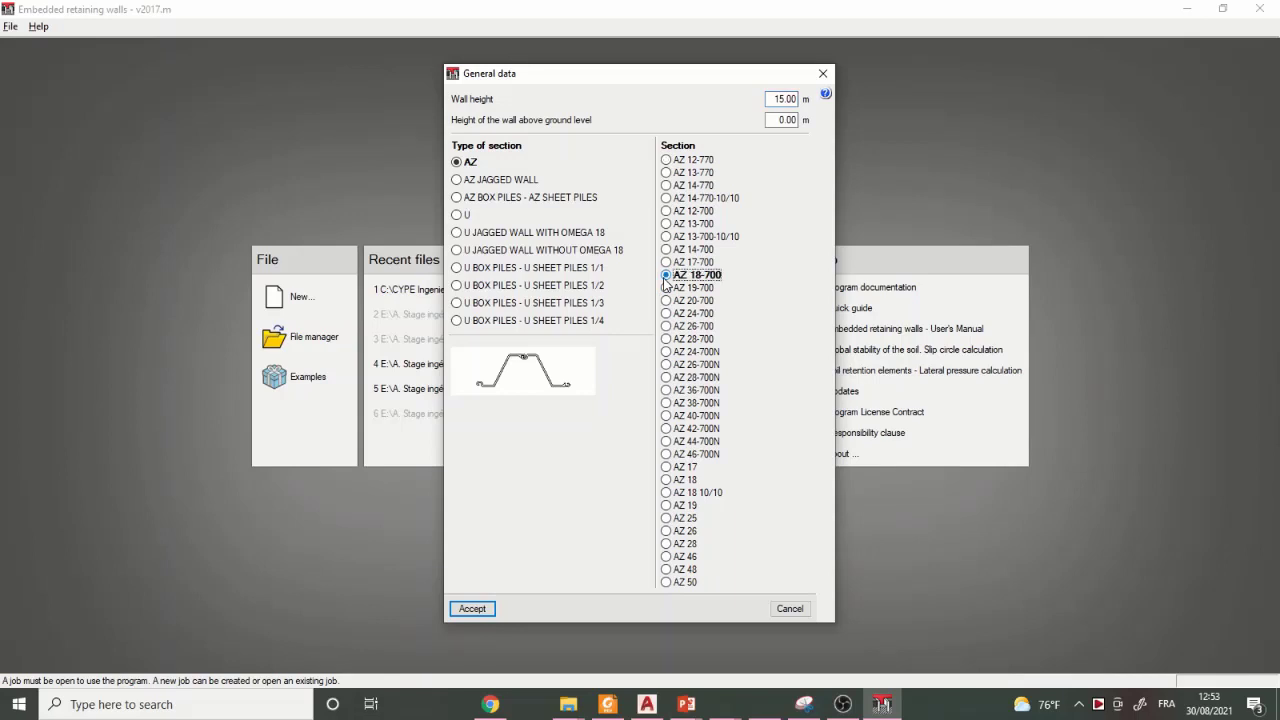
pyautogui.click(473, 609)
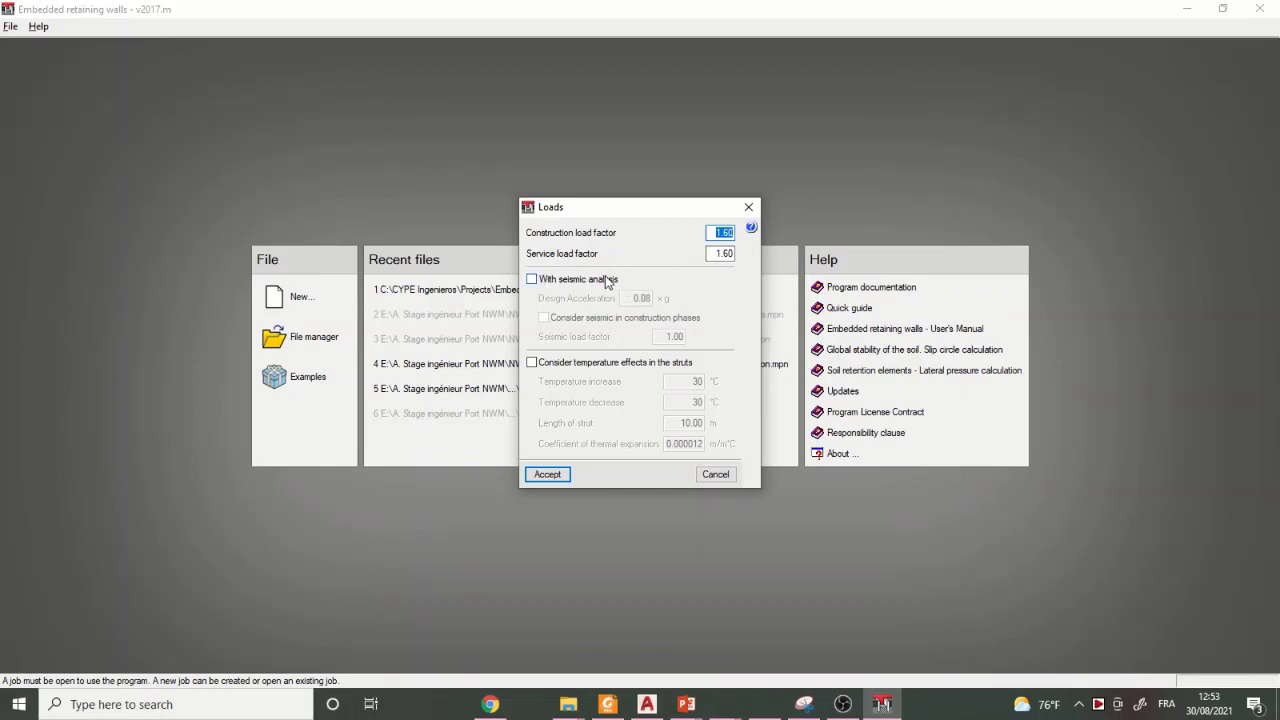
# - Enable seismic analysis with a design acceleration of 0.1 g and accept the default general soil data
pyautogui.click(532, 280)
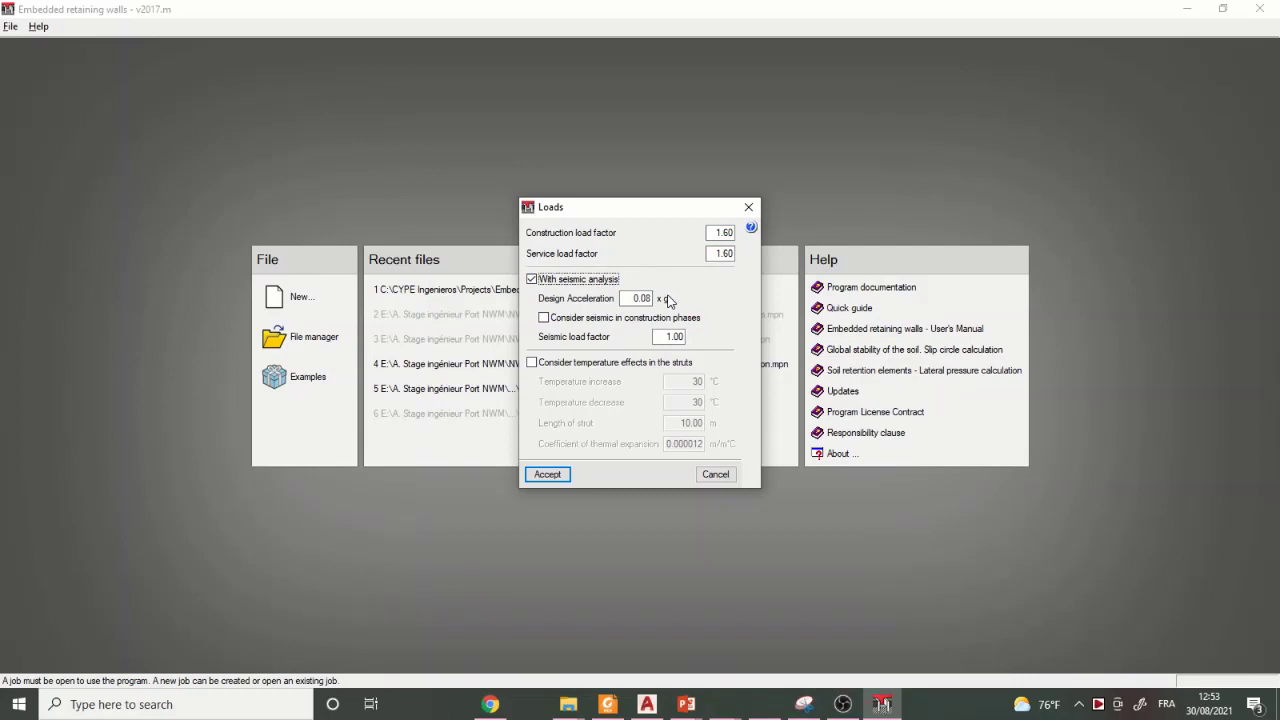
pyautogui.moveTo(639, 320)
pyautogui.click(641, 298)
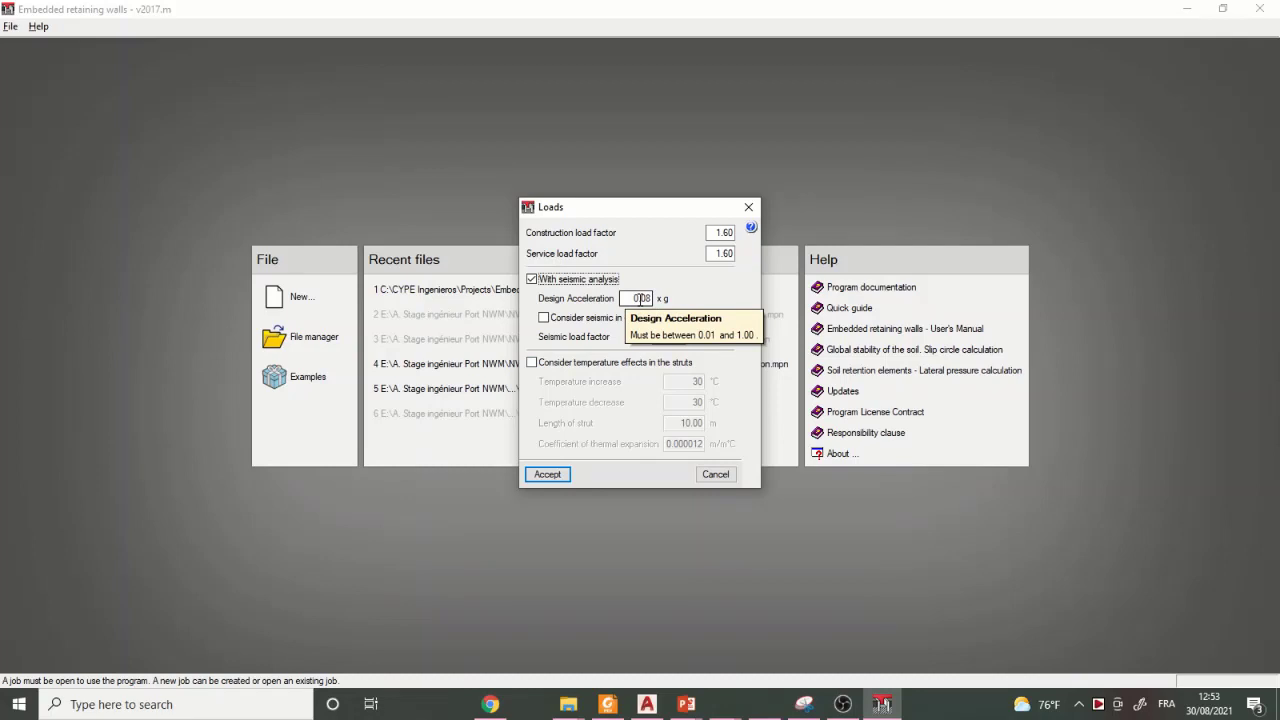
pyautogui.click(641, 298)
pyautogui.write('0.1')
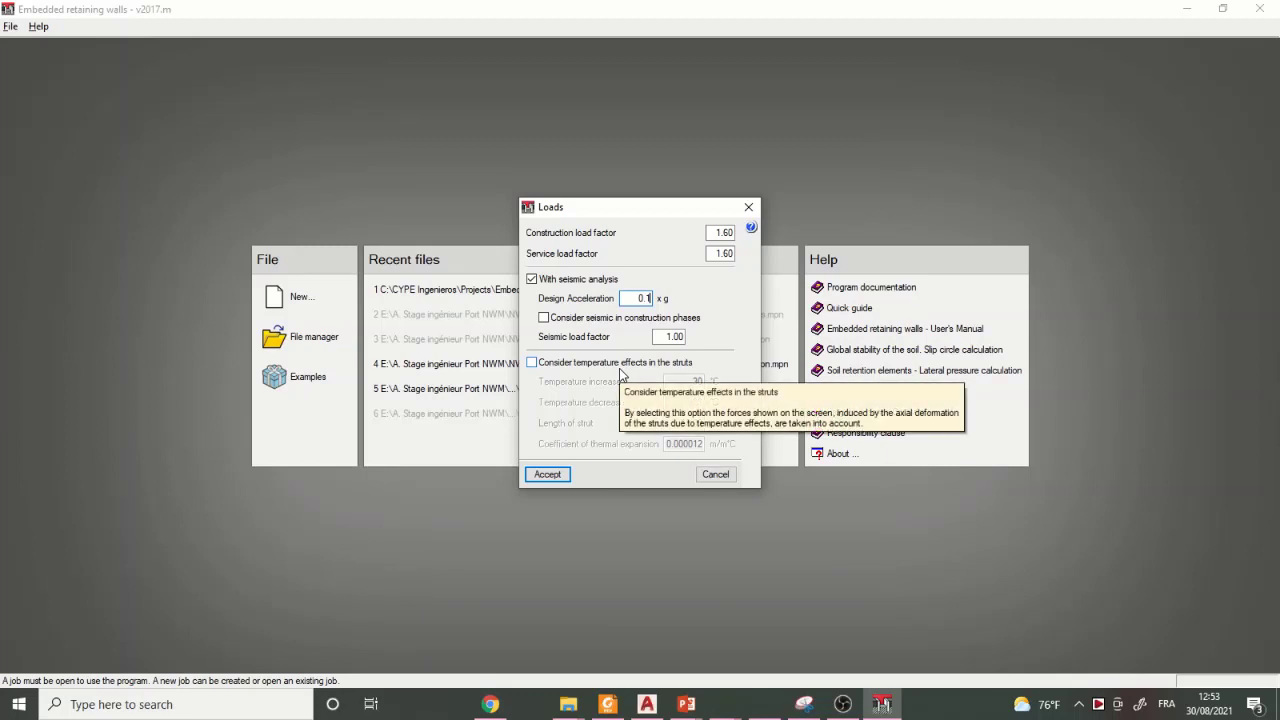
pyautogui.click(549, 475)
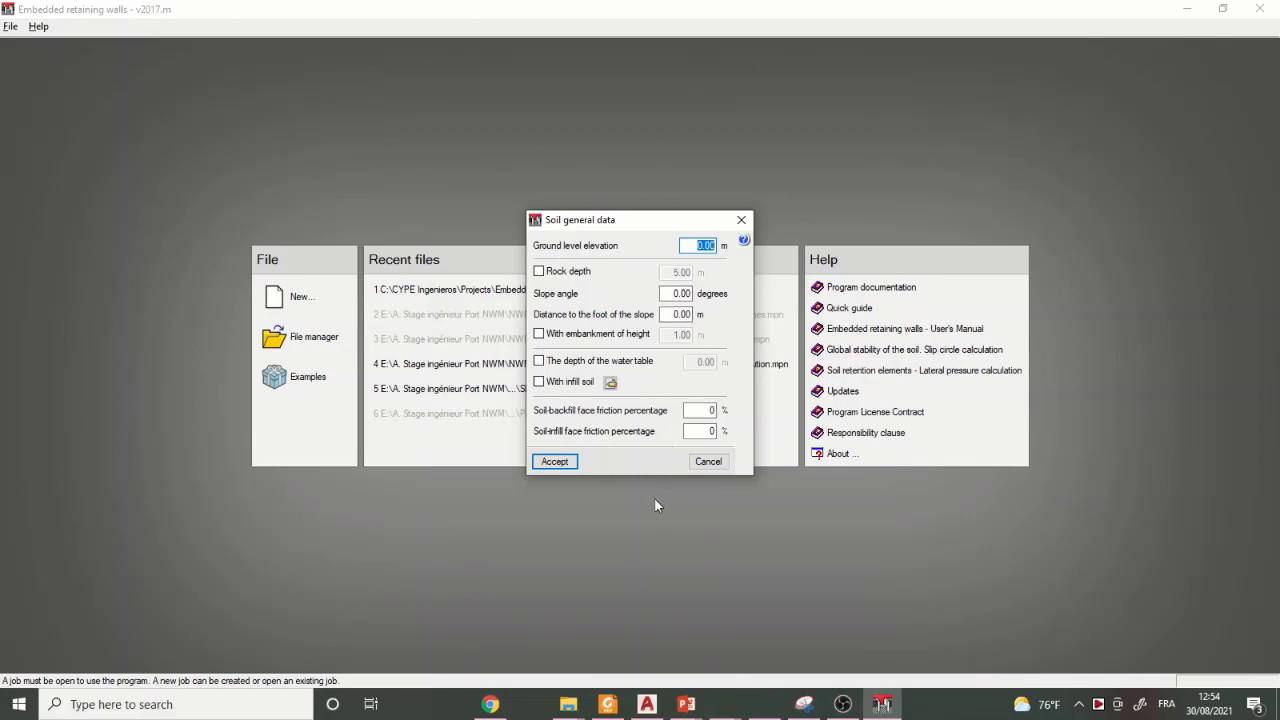
pyautogui.click(562, 466)
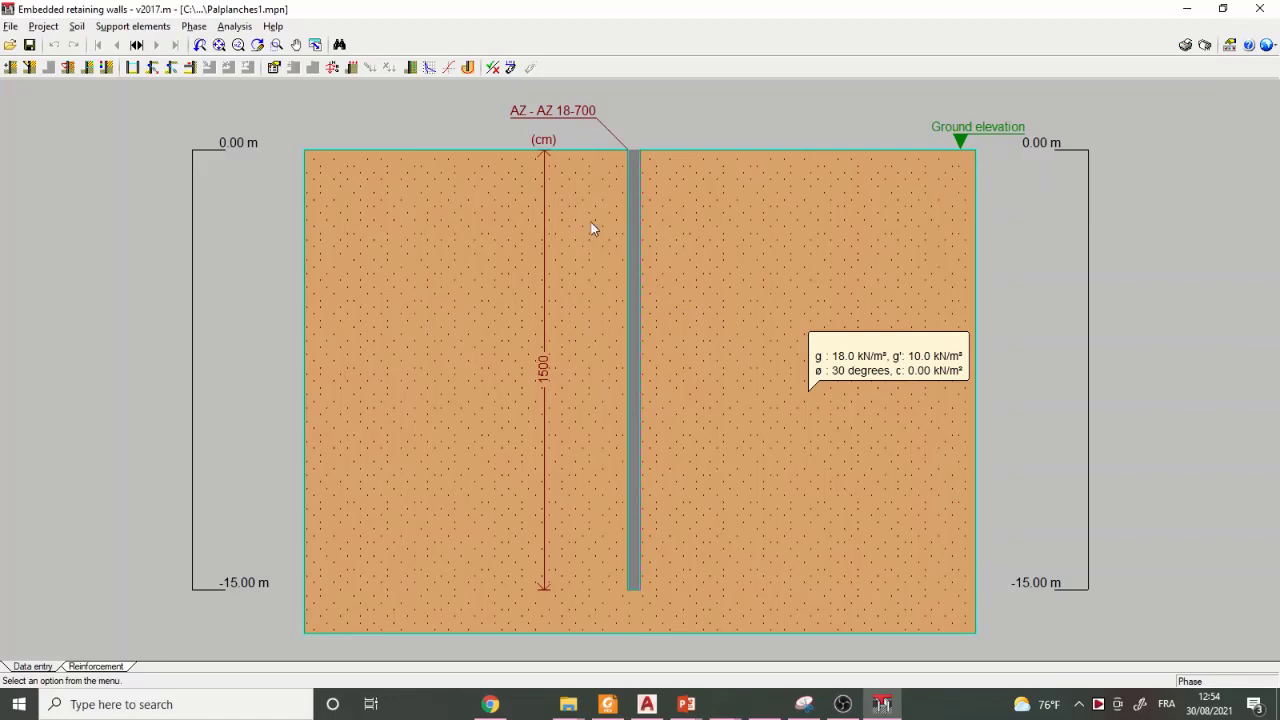
# - Add a new soil layer described as A at 5 m depth with the default soil parameters
pyautogui.click(79, 28)
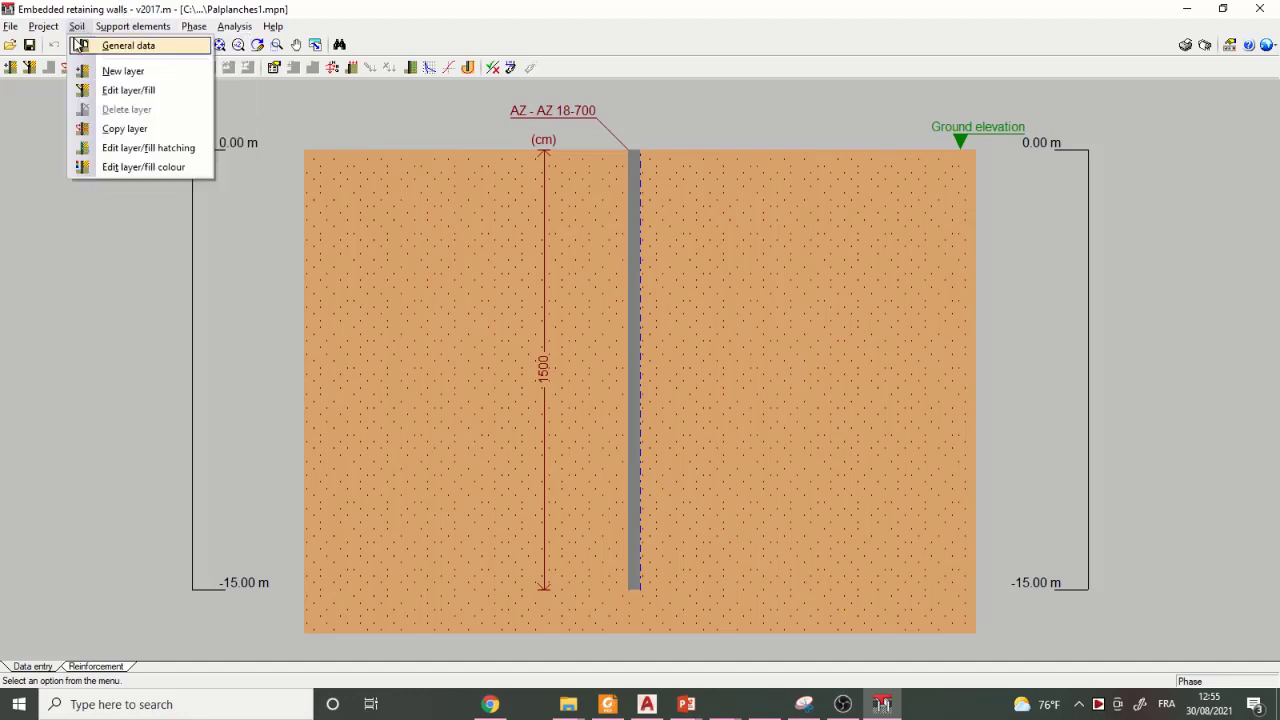
pyautogui.click(130, 75)
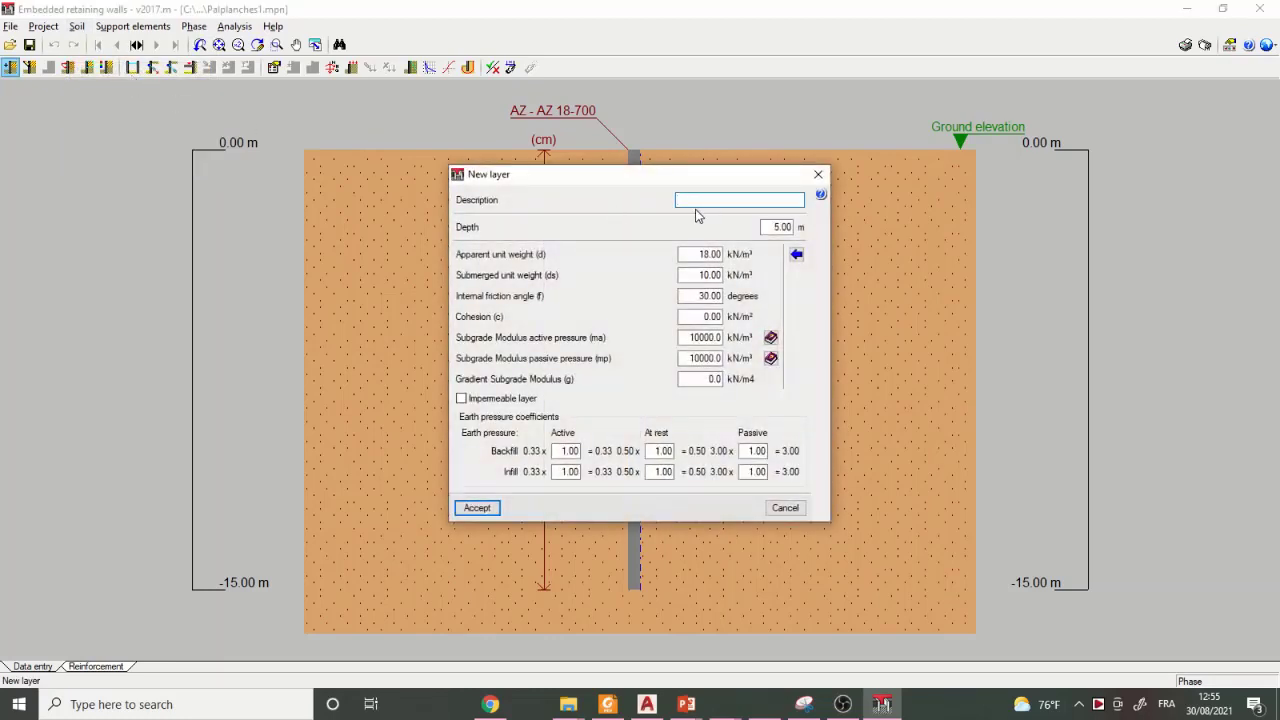
pyautogui.write('A')
pyautogui.moveTo(503, 285)
pyautogui.moveTo(714, 296)
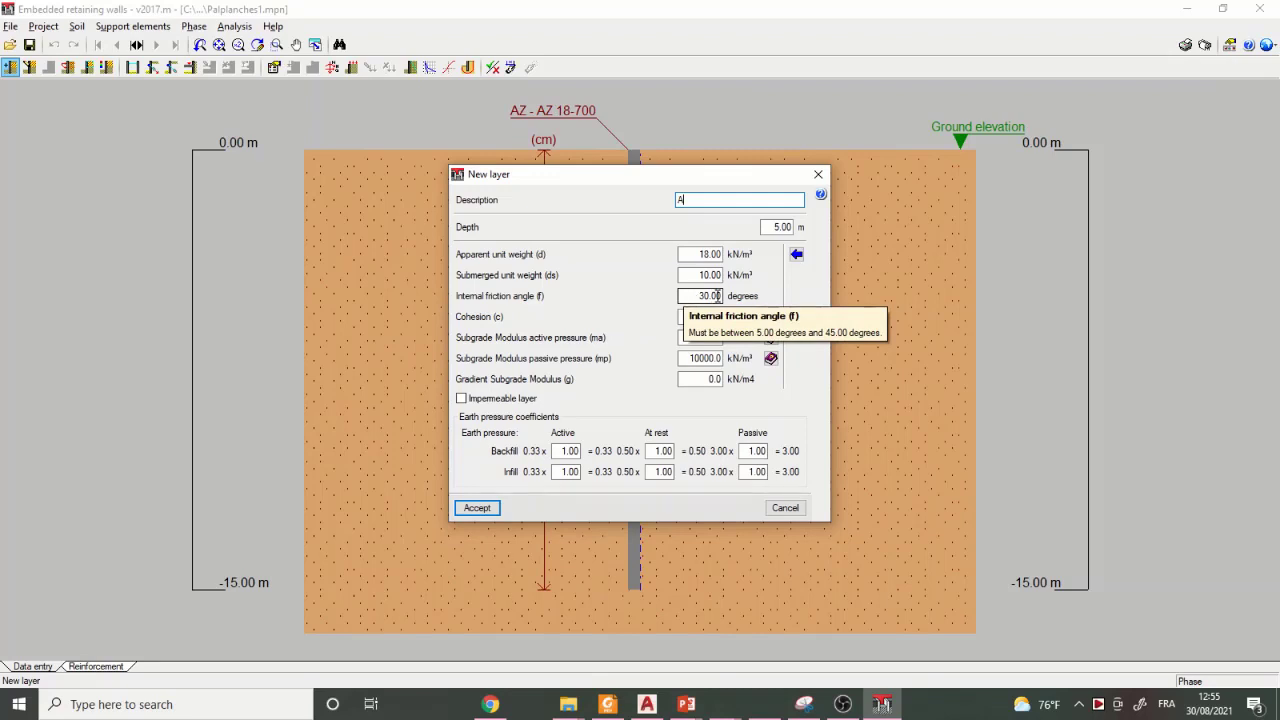
pyautogui.click(709, 296)
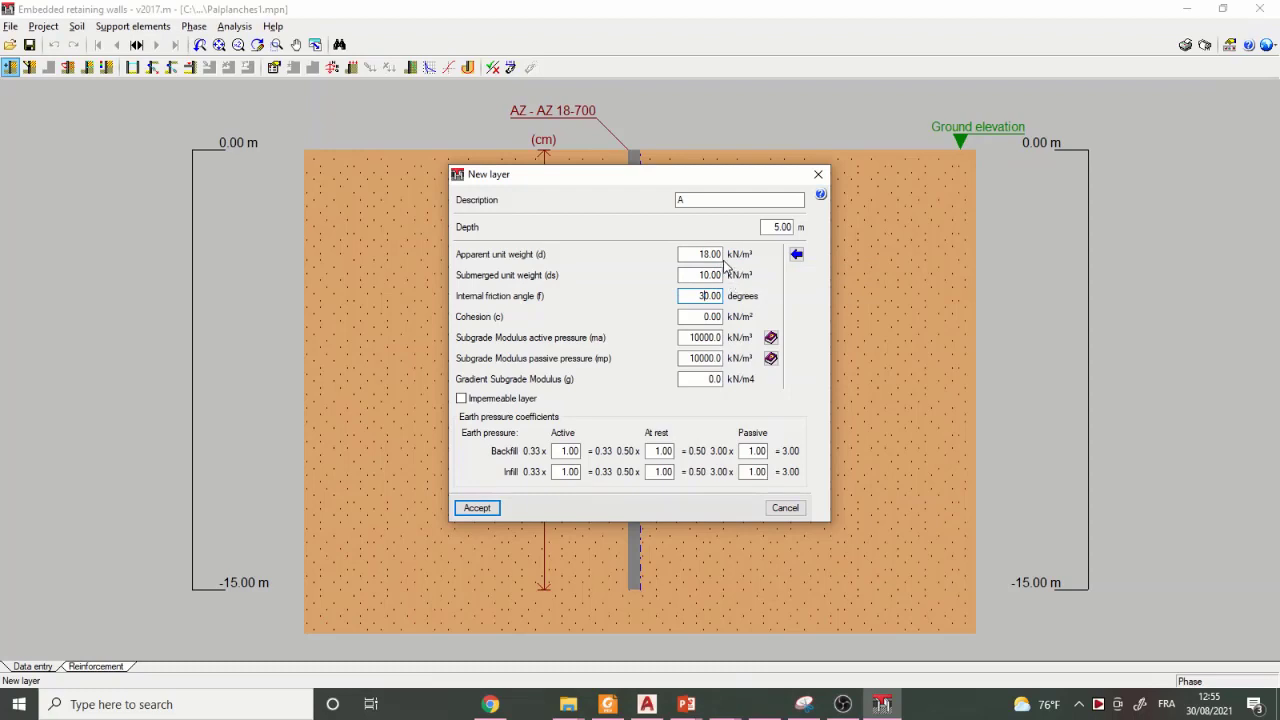
pyautogui.click(705, 316)
pyautogui.click(484, 508)
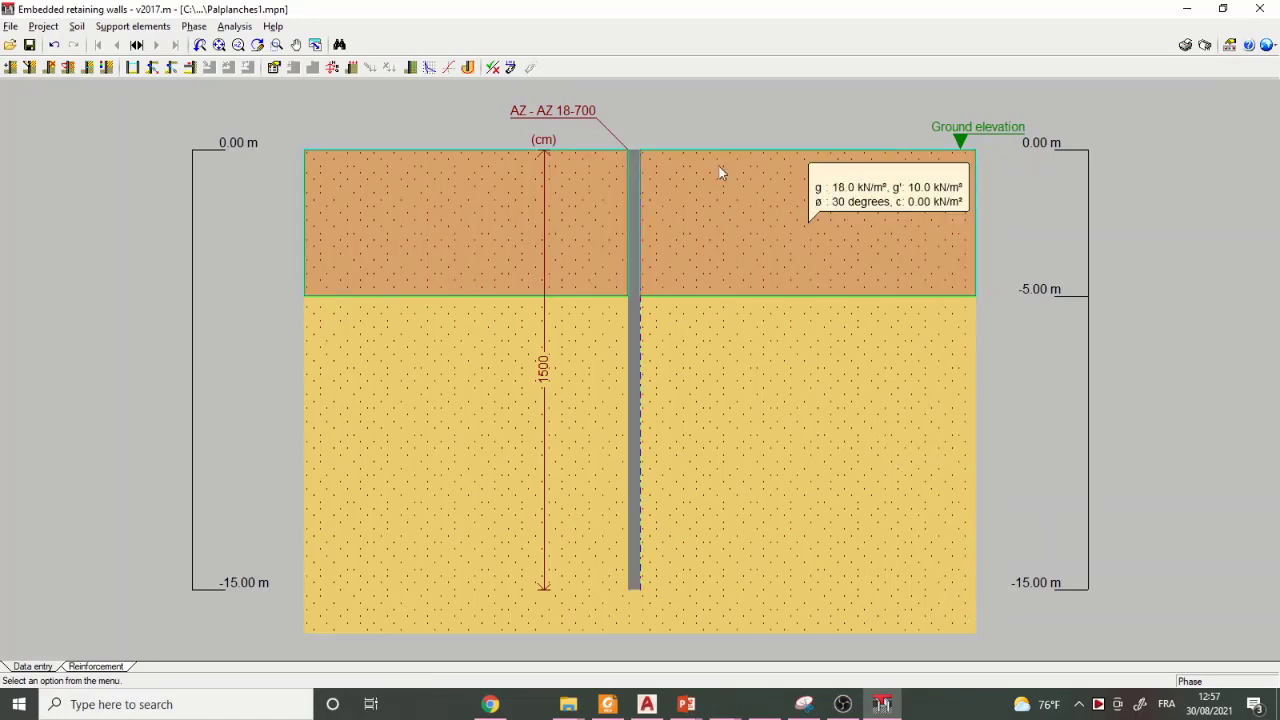
# - Examine the soil properties of the upper layer and the lower layer without editing them
pyautogui.click(84, 27)
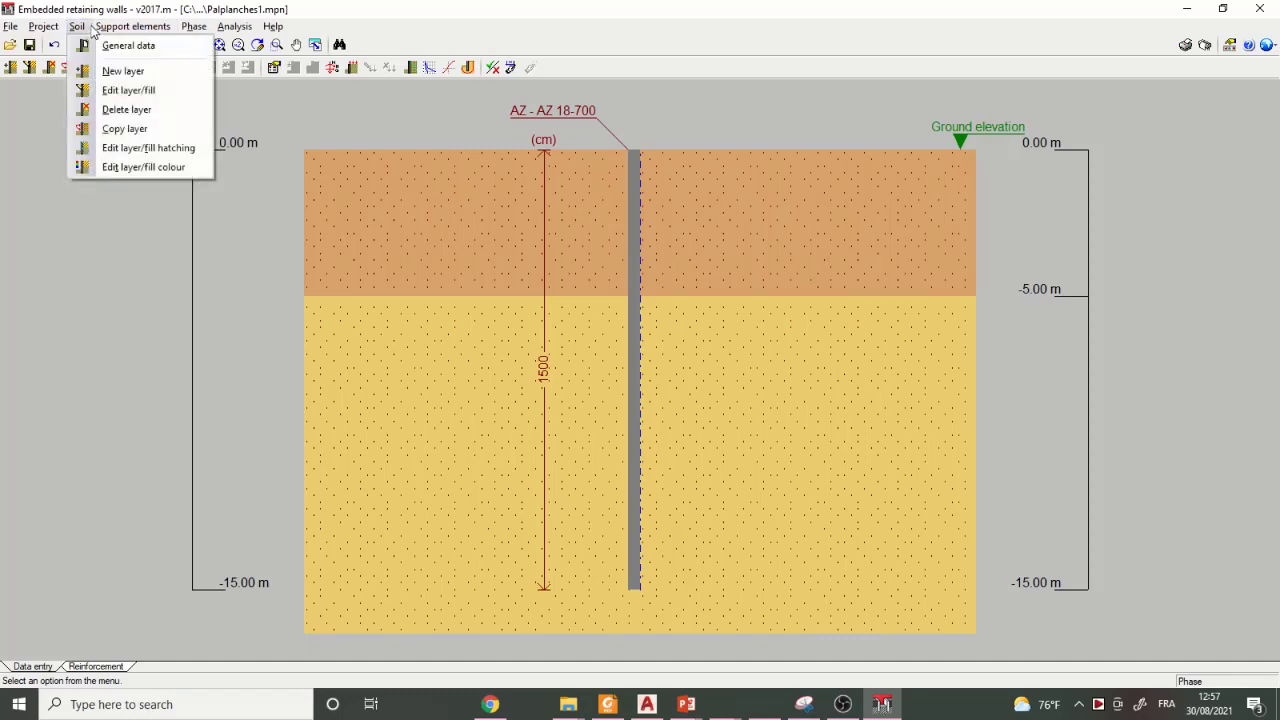
pyautogui.click(107, 92)
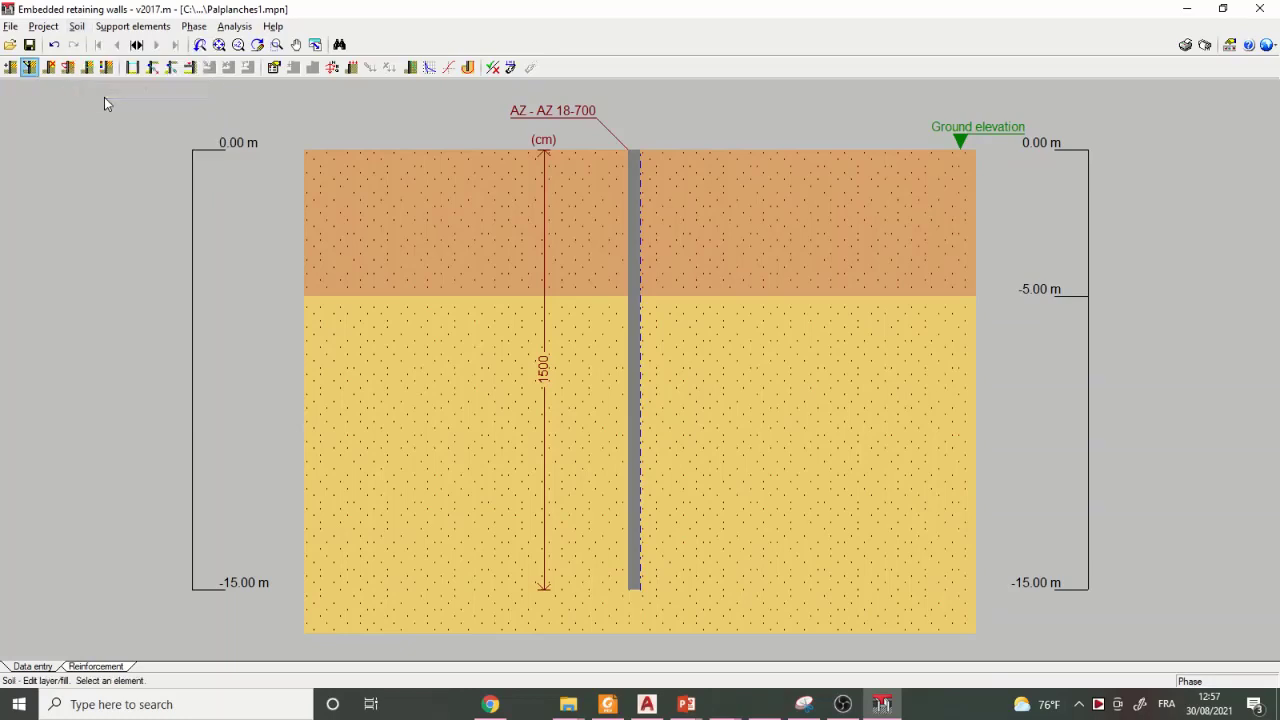
pyautogui.click(830, 231)
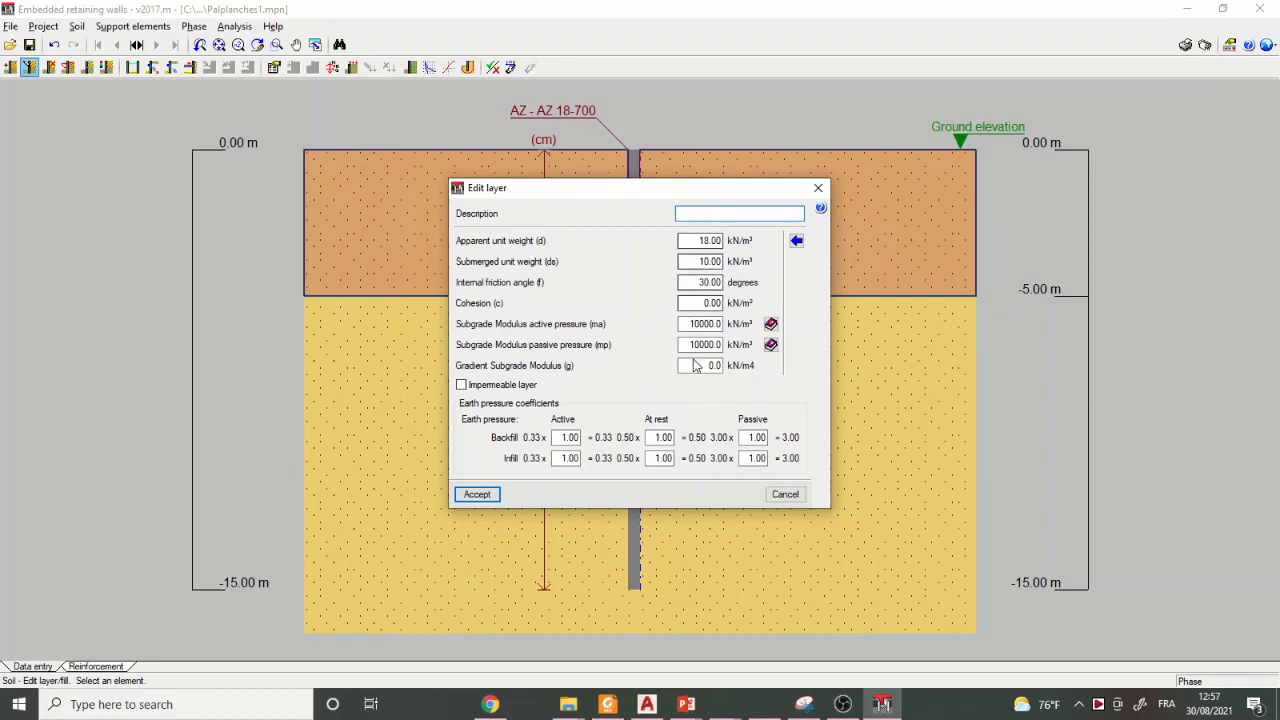
pyautogui.click(814, 190)
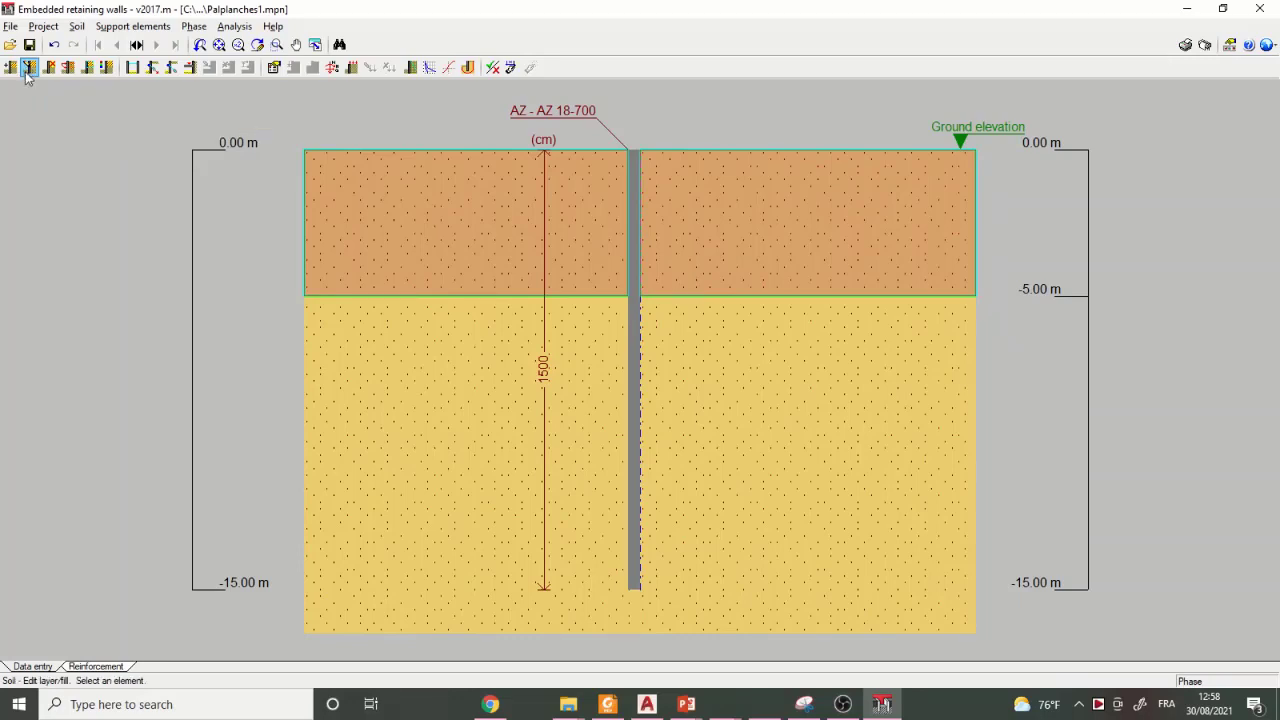
pyautogui.click(763, 451)
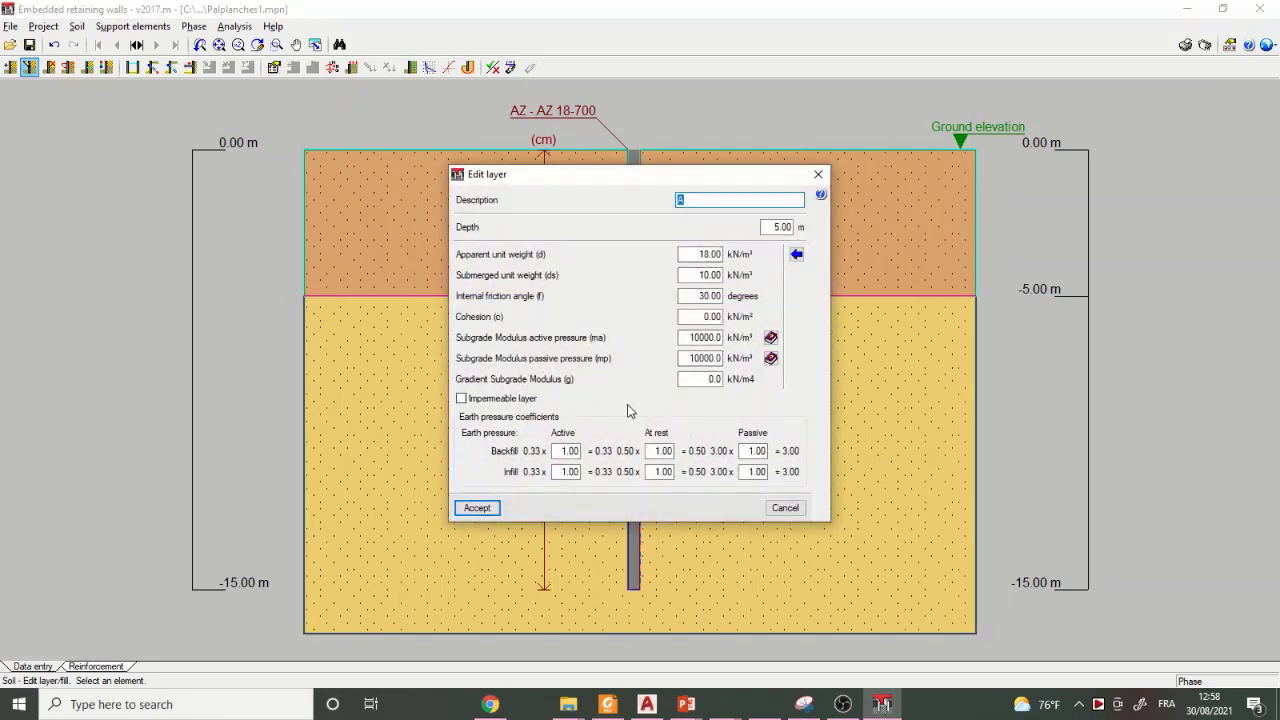
pyautogui.click(809, 177)
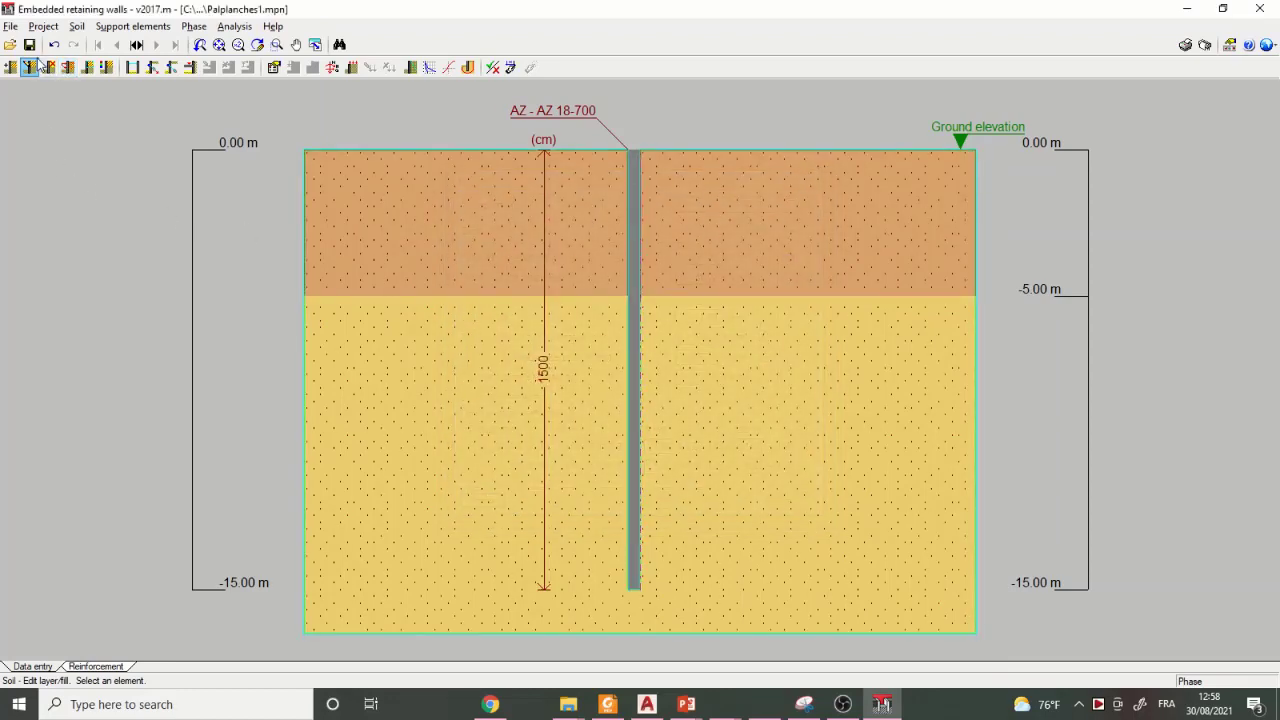
# - Delete soil layer A, the lower layer, from the ground profile
pyautogui.click(77, 27)
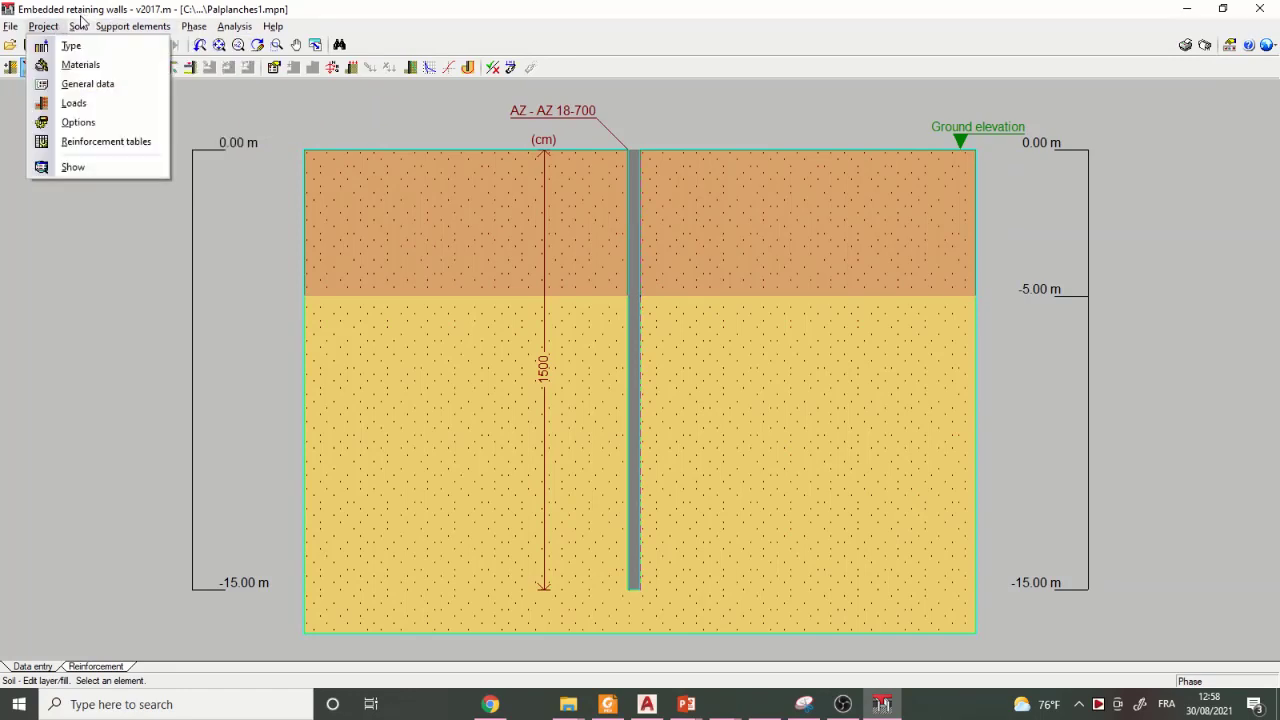
pyautogui.moveTo(79, 28)
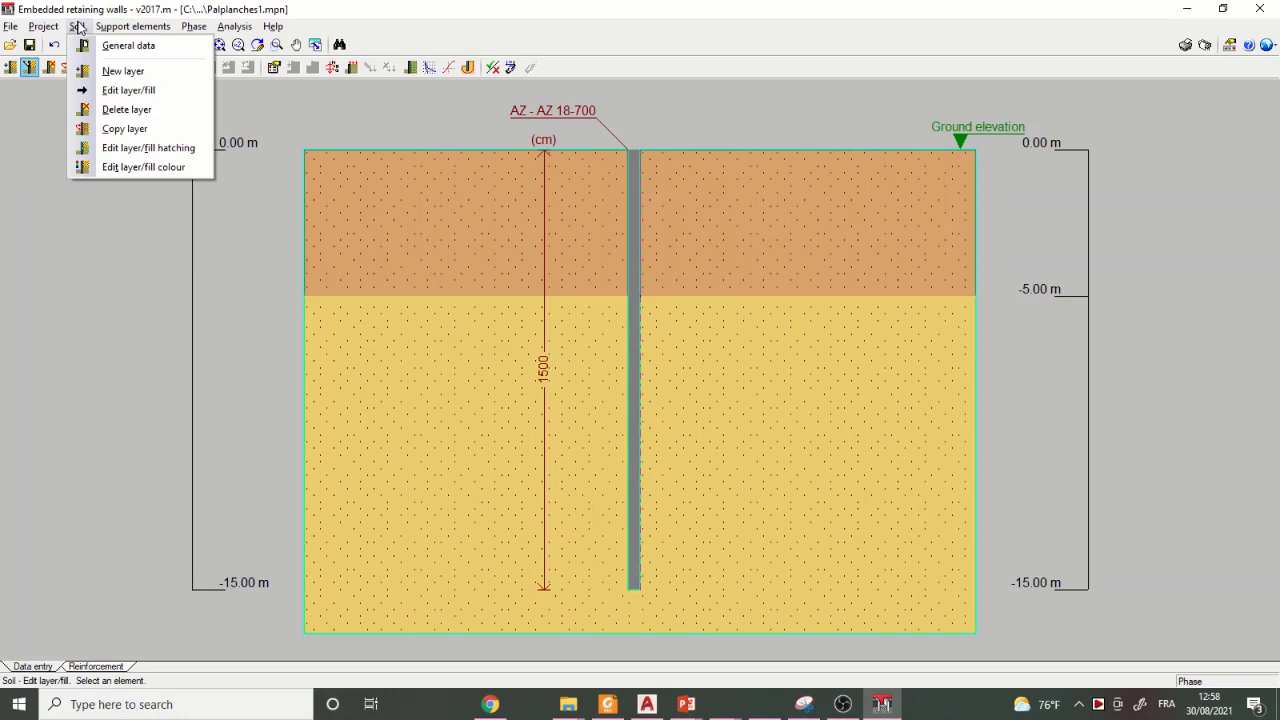
pyautogui.click(140, 111)
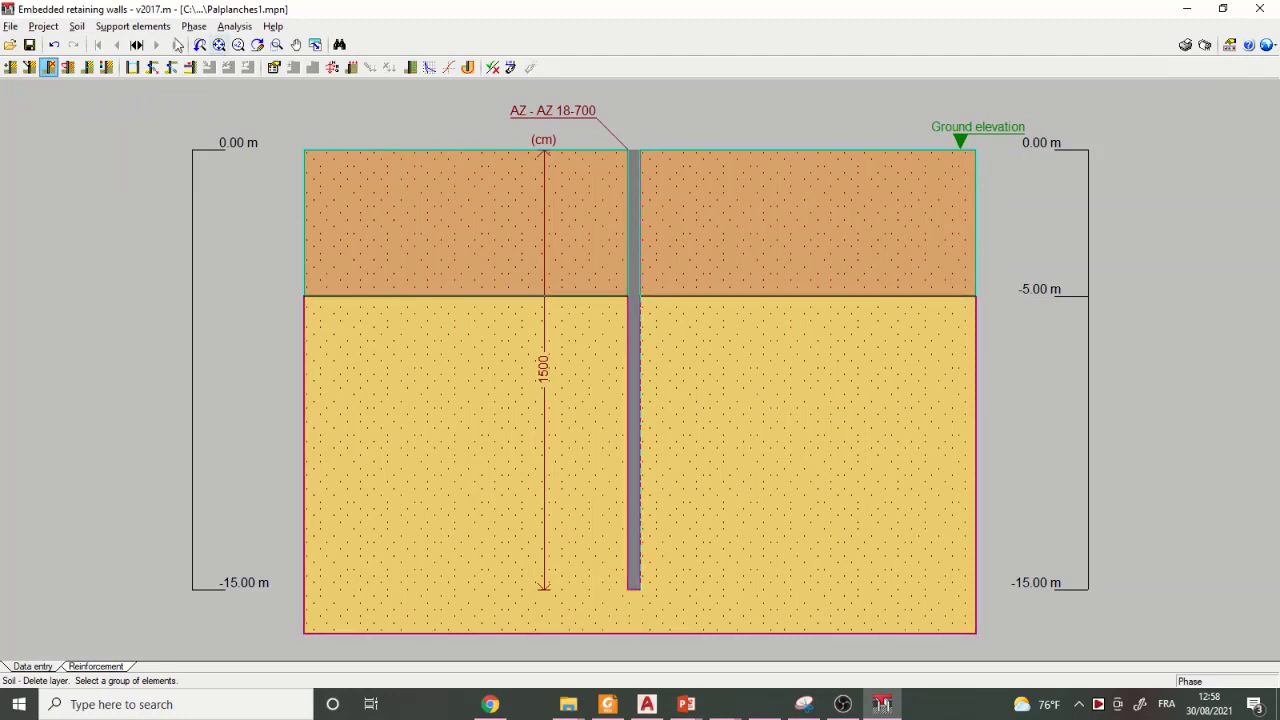
pyautogui.click(78, 30)
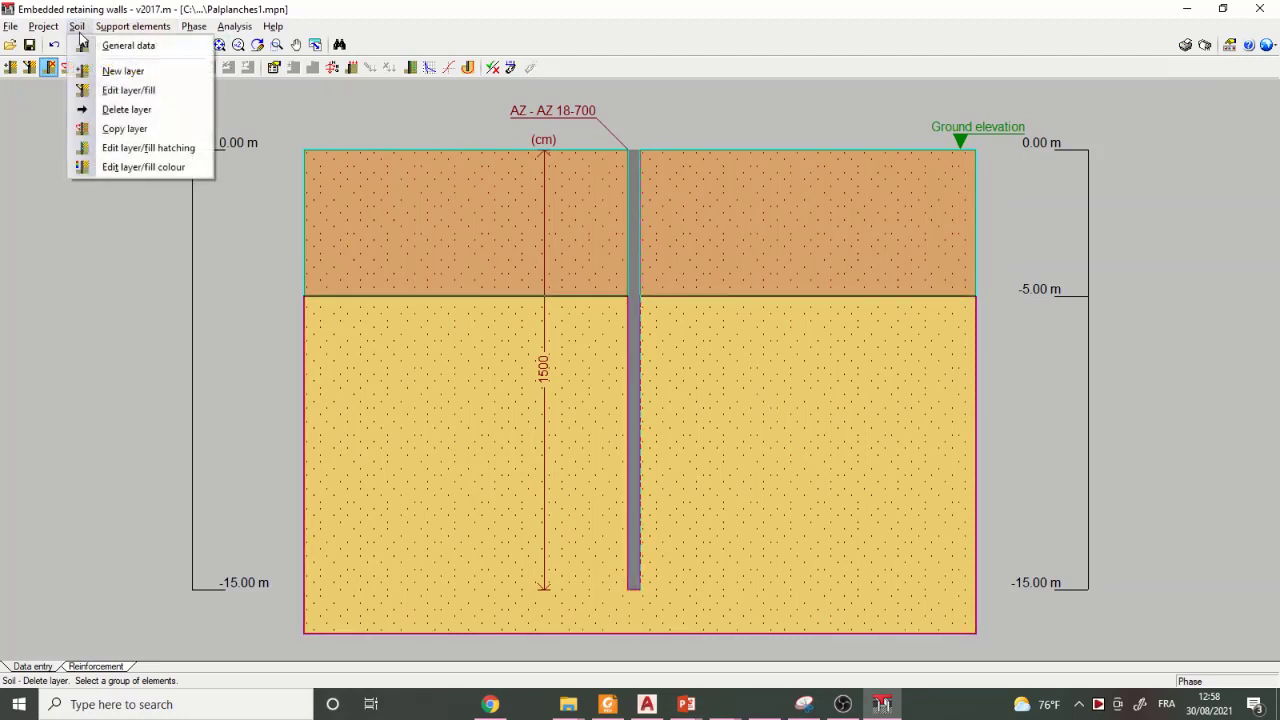
pyautogui.click(127, 110)
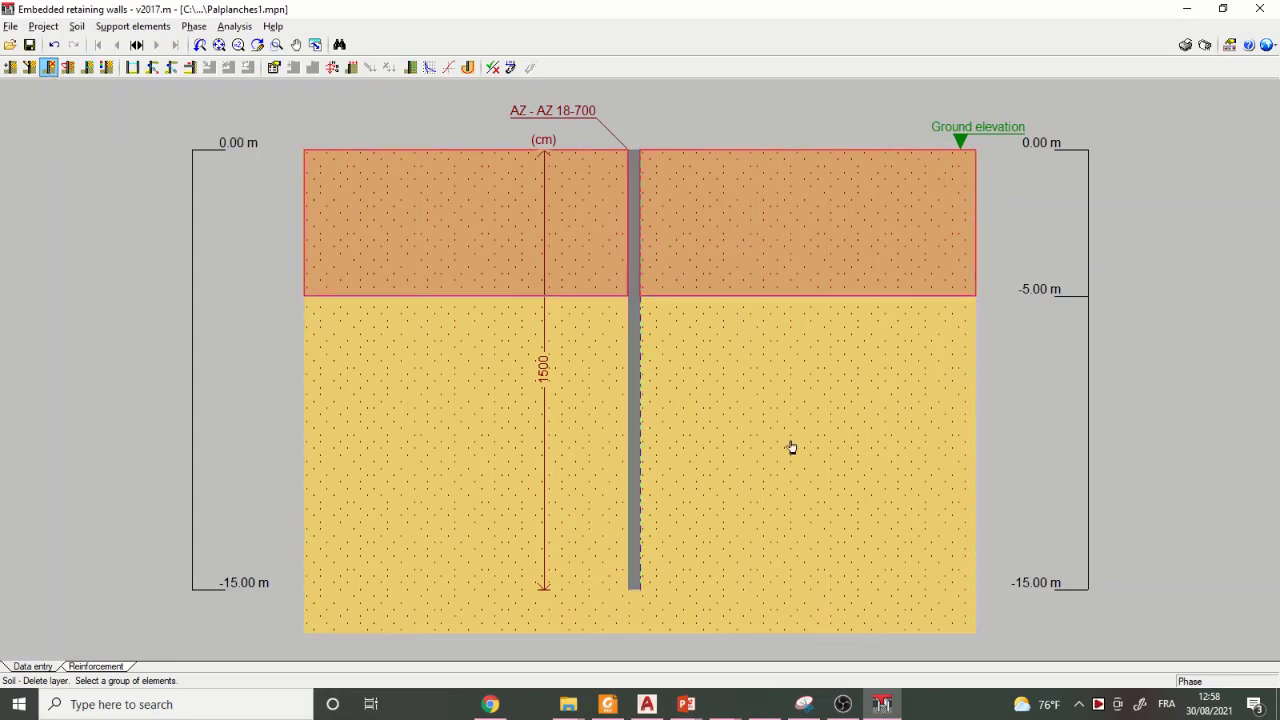
pyautogui.click(854, 365)
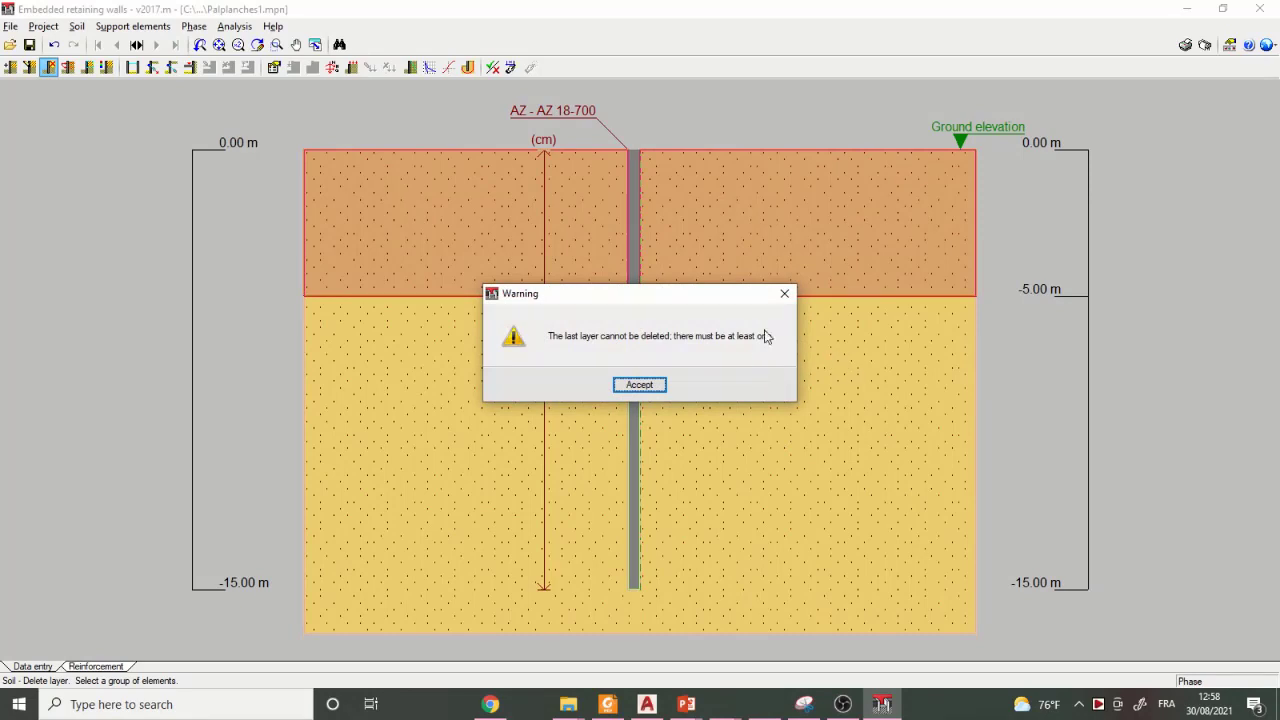
pyautogui.click(785, 297)
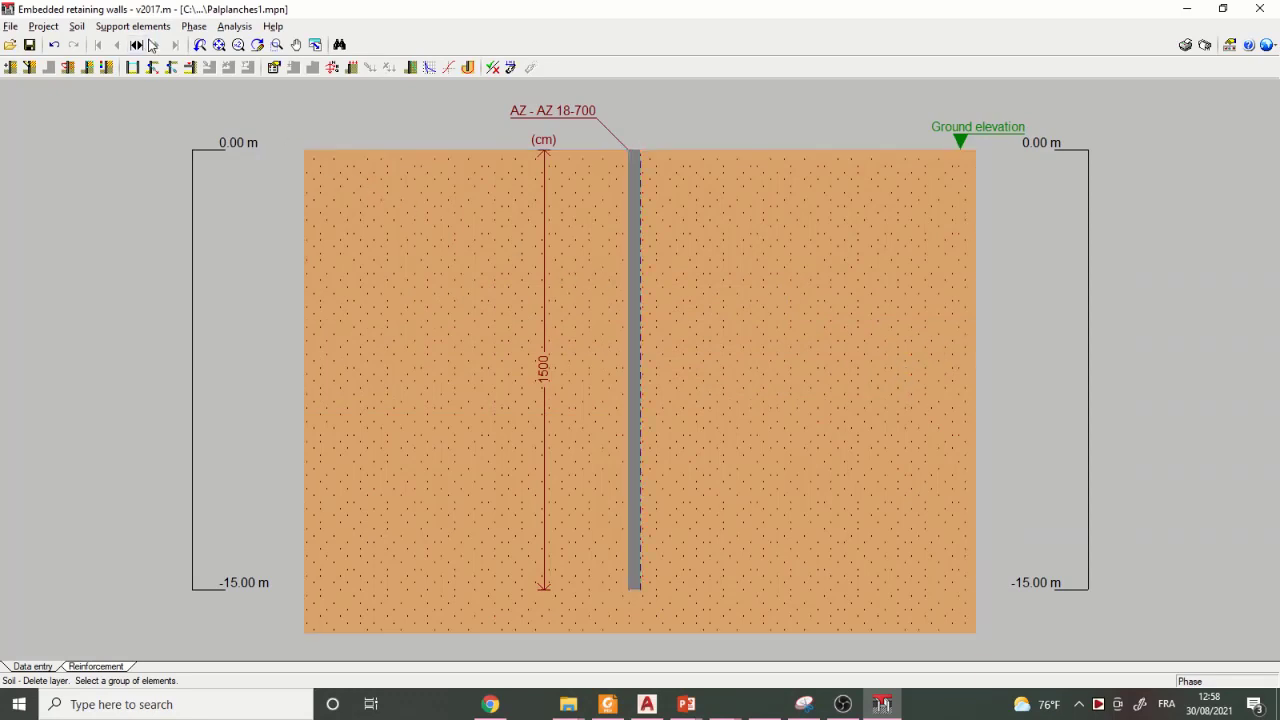
# - Add a new soil layer described as A at 5 m depth with an internal friction angle of 35 degrees
pyautogui.click(75, 27)
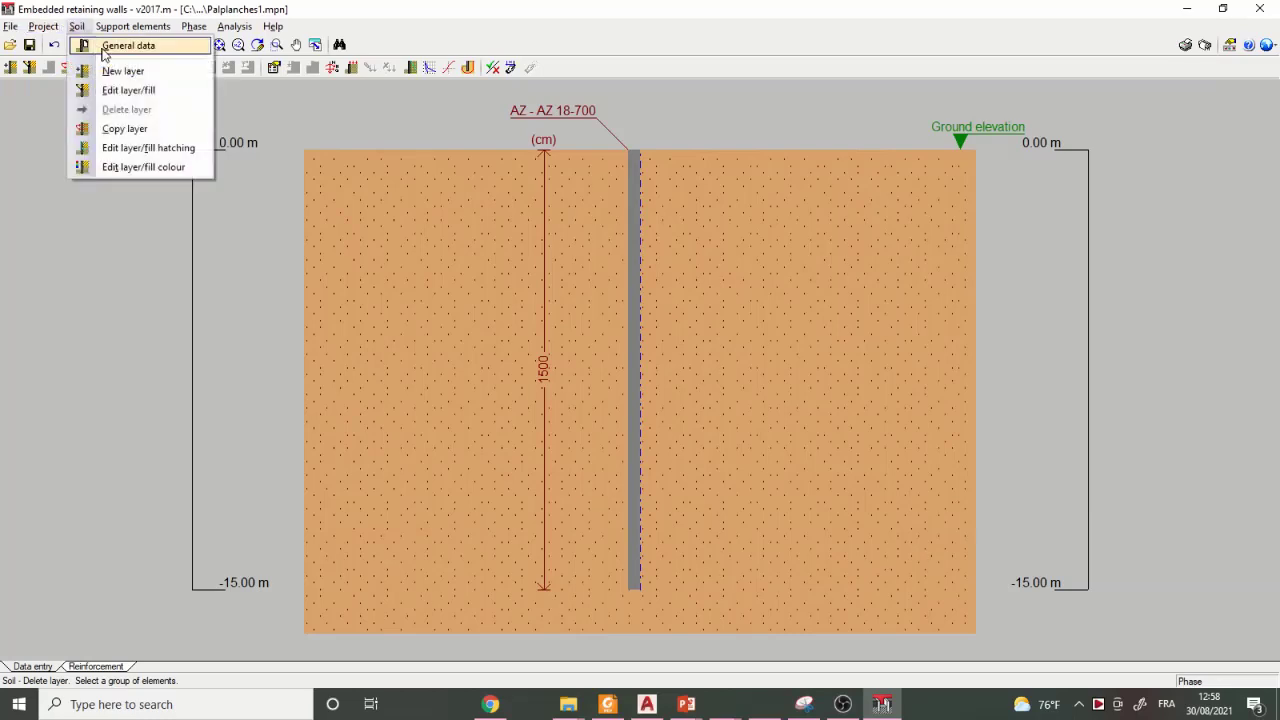
pyautogui.click(110, 90)
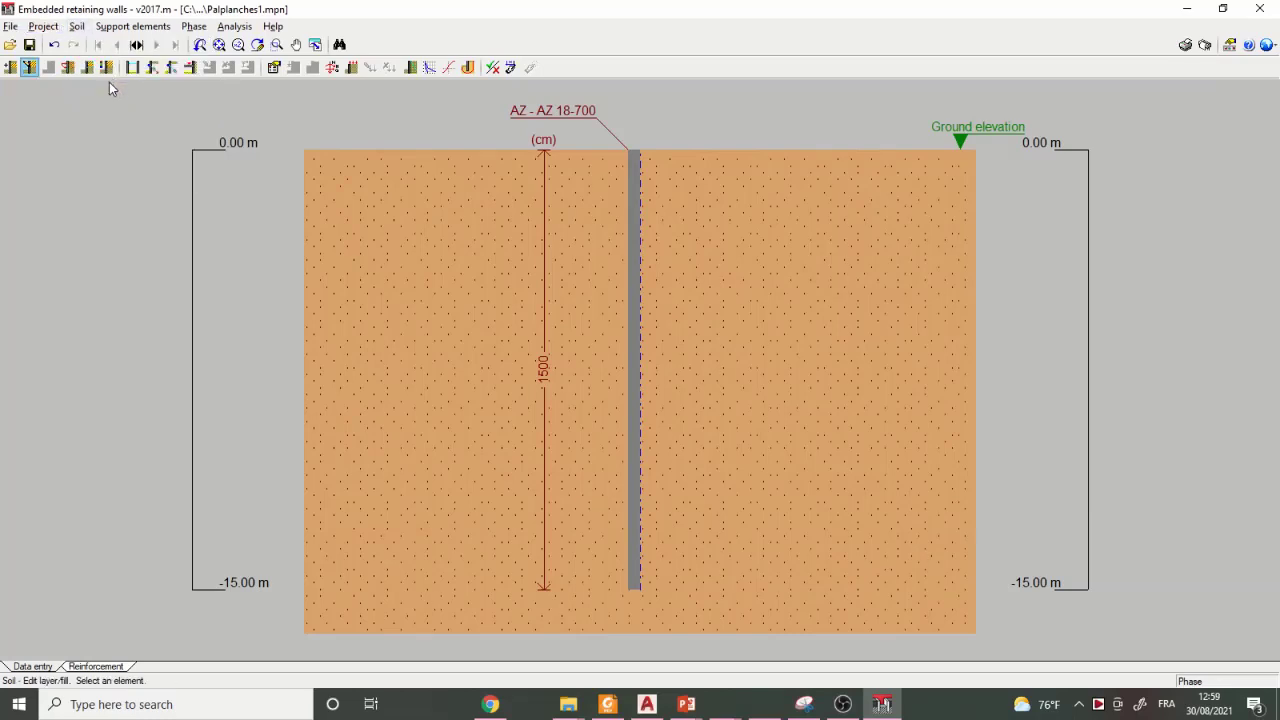
pyautogui.click(79, 27)
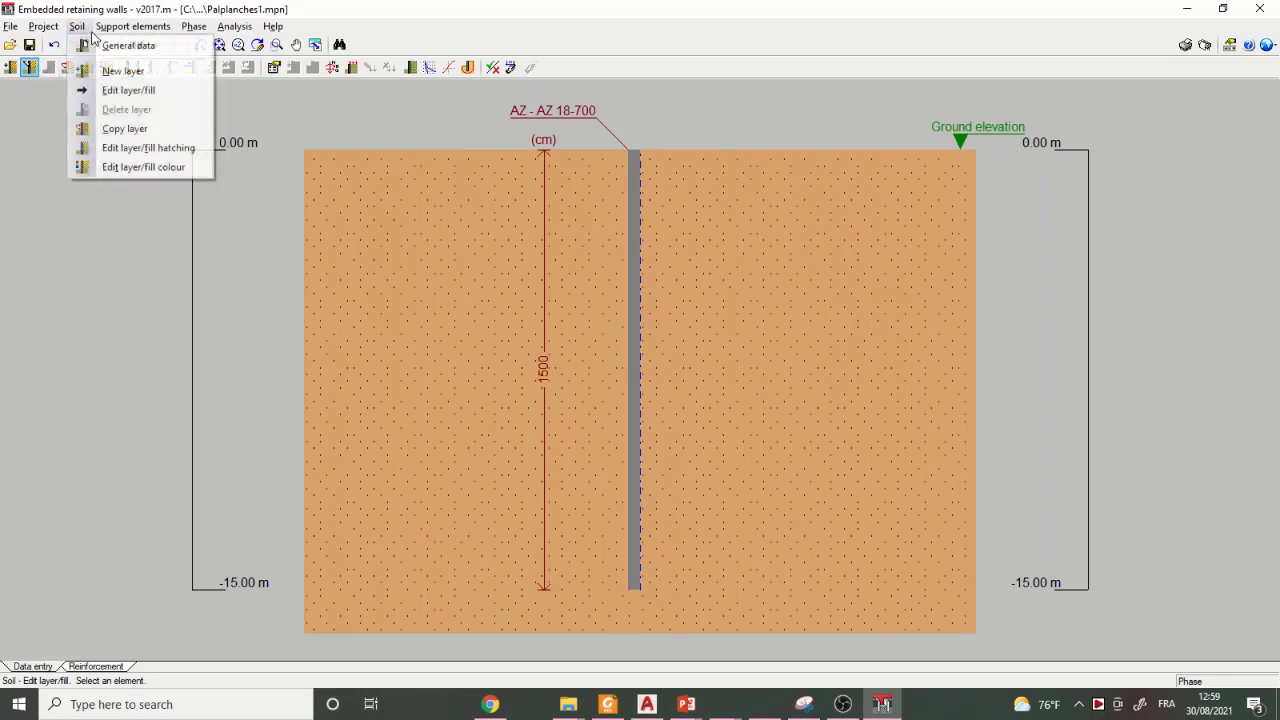
pyautogui.click(123, 71)
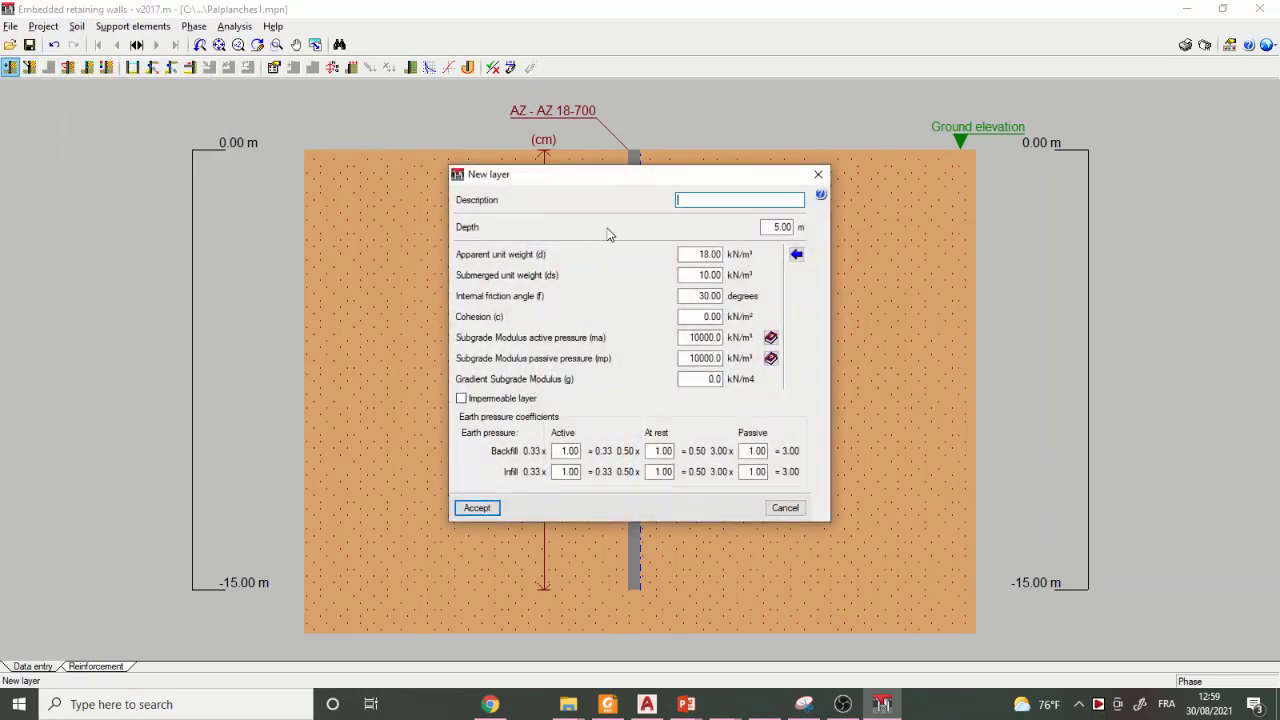
pyautogui.write('A')
pyautogui.click(699, 296)
pyautogui.doubleClick(699, 296)
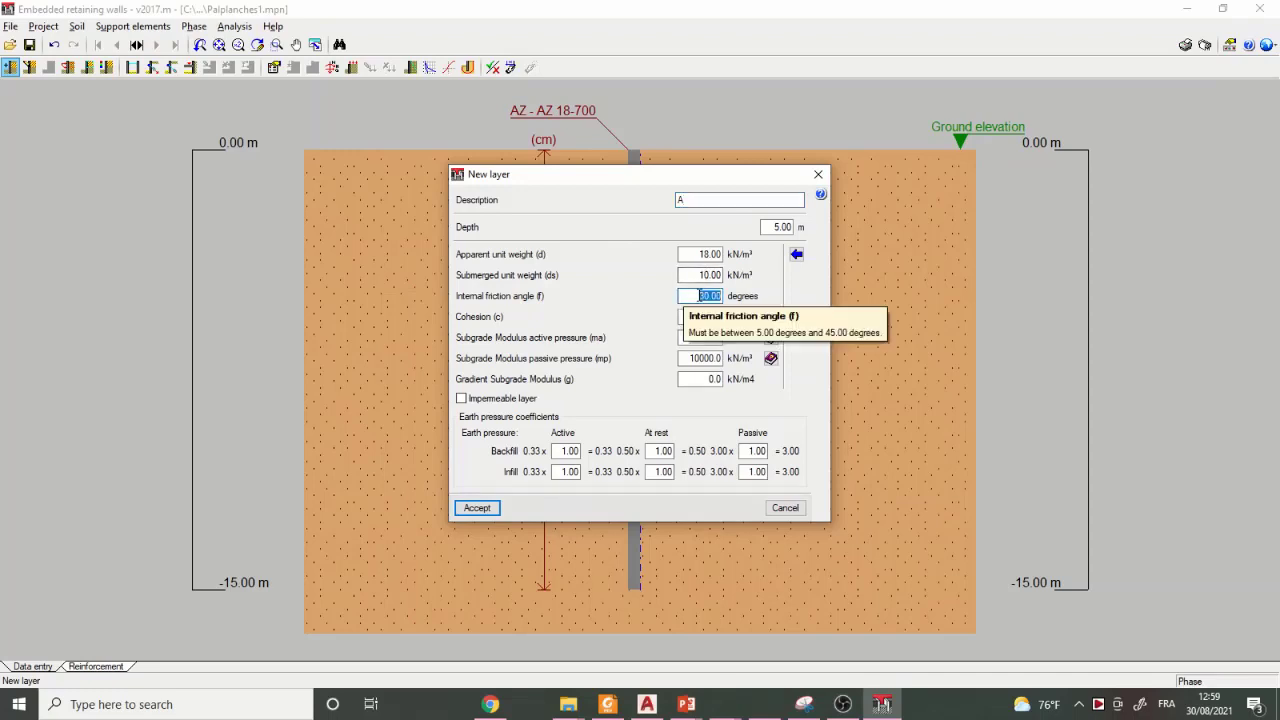
pyautogui.write('35')
pyautogui.click(470, 510)
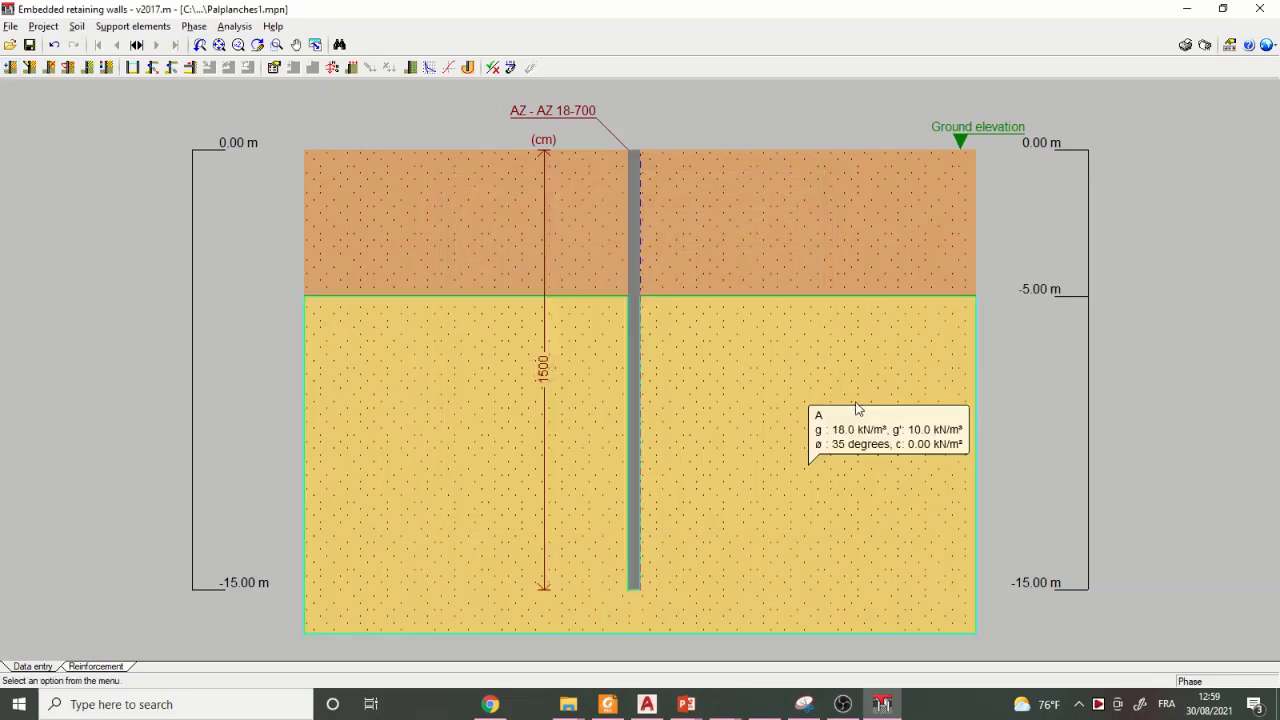
# - Add a new soil layer described as B at 10 m depth with the default soil parameters
pyautogui.click(76, 26)
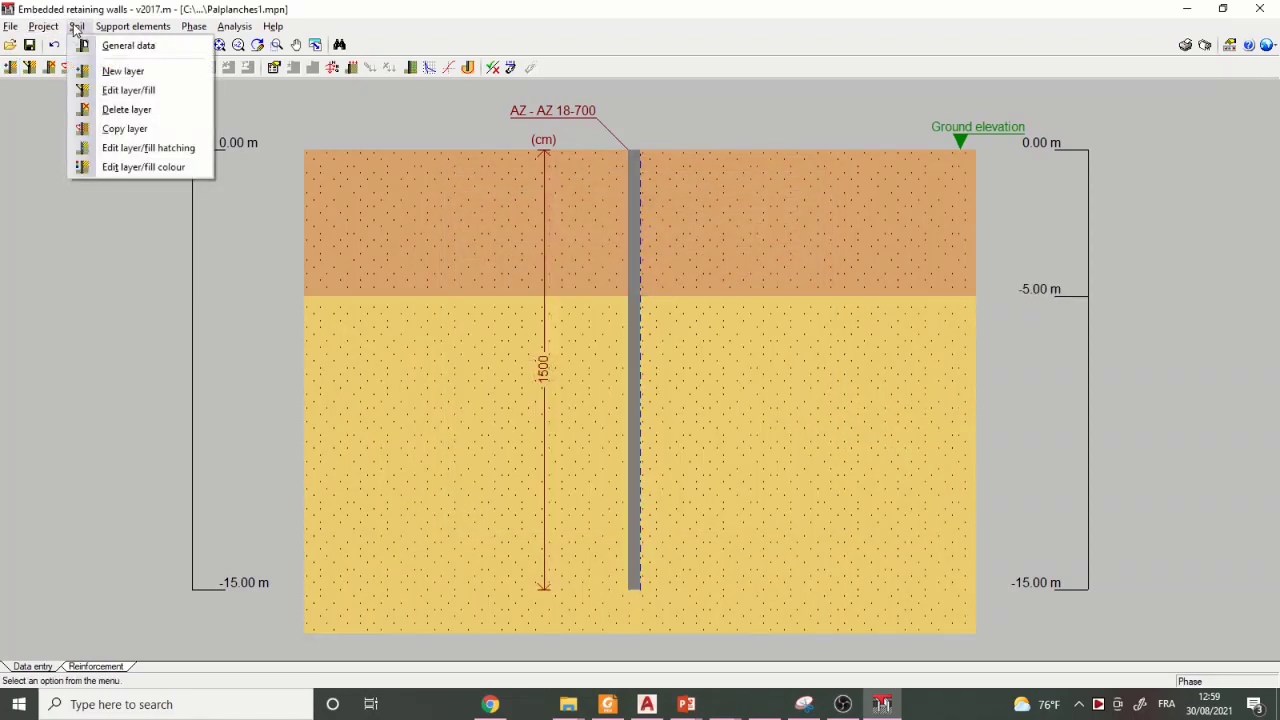
pyautogui.click(126, 69)
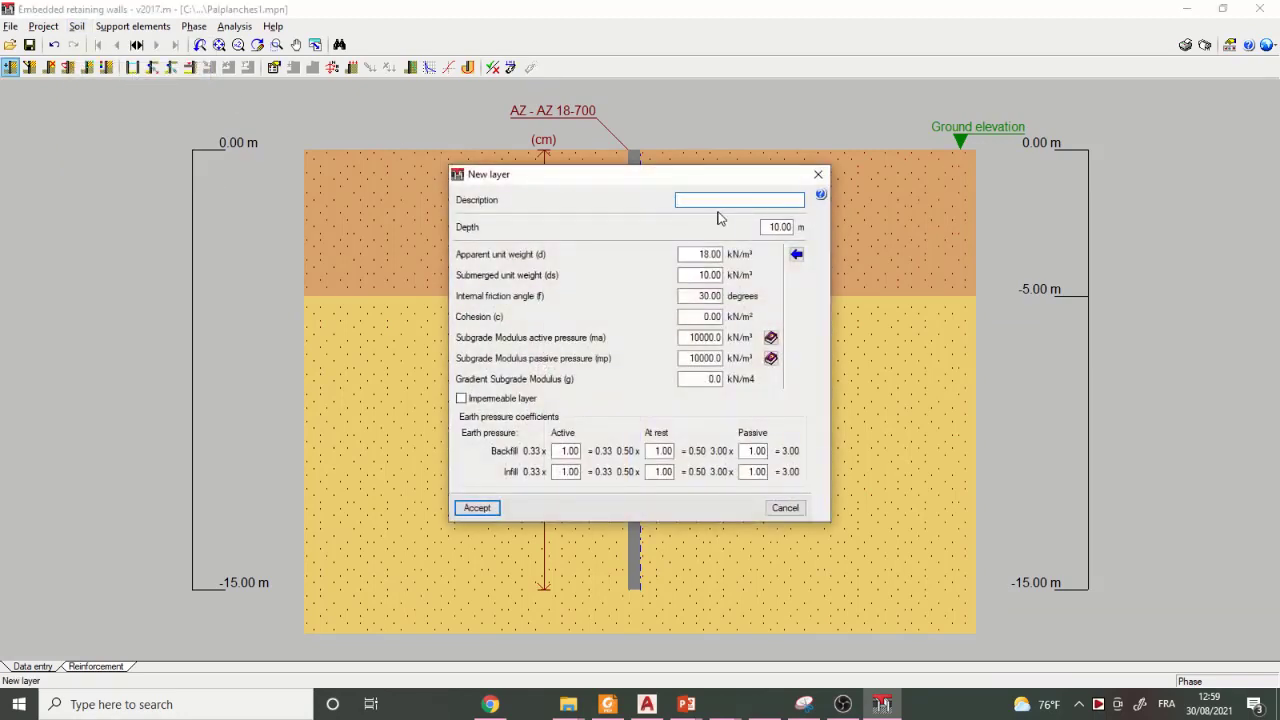
pyautogui.write('B')
pyautogui.click(478, 509)
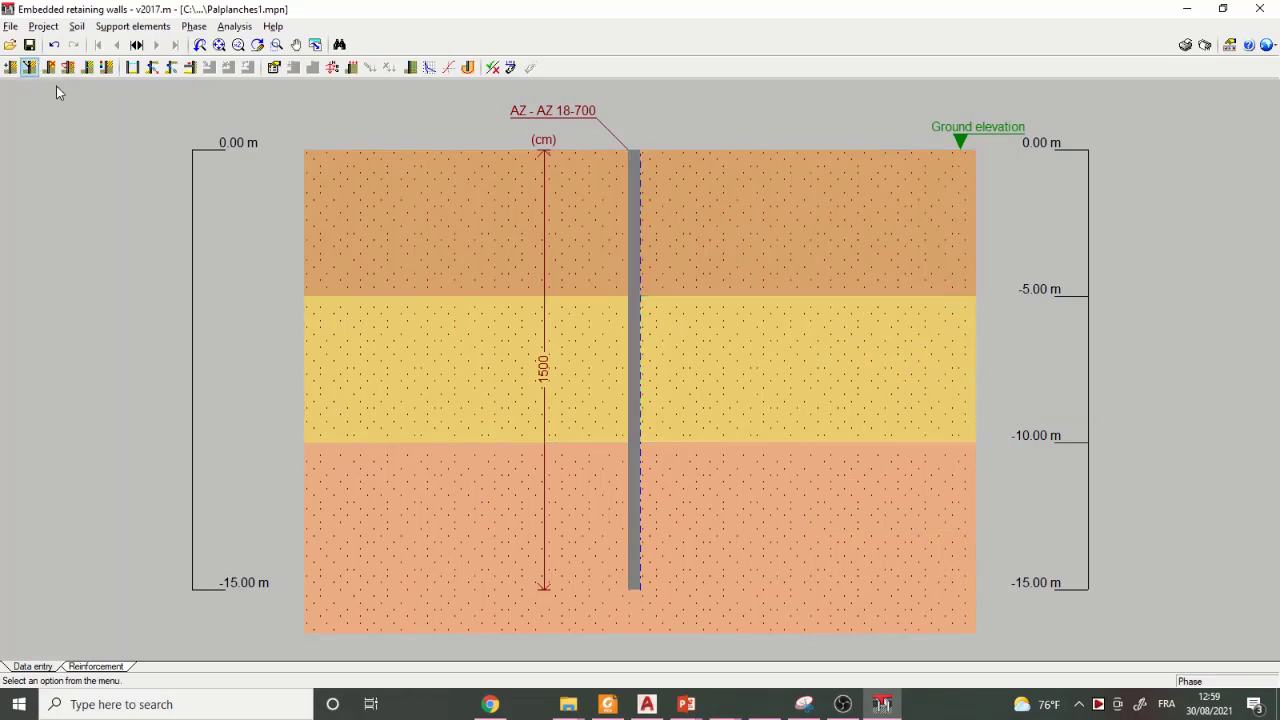
pyautogui.click(80, 27)
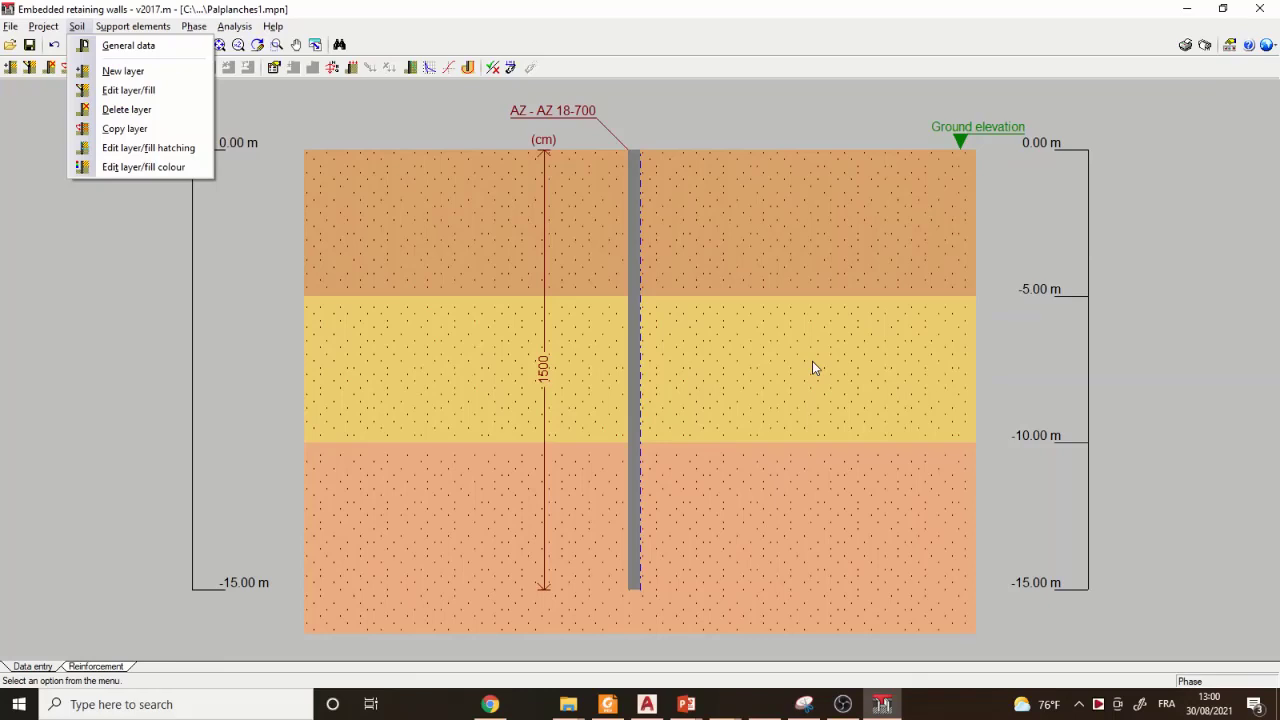
pyautogui.click(90, 258)
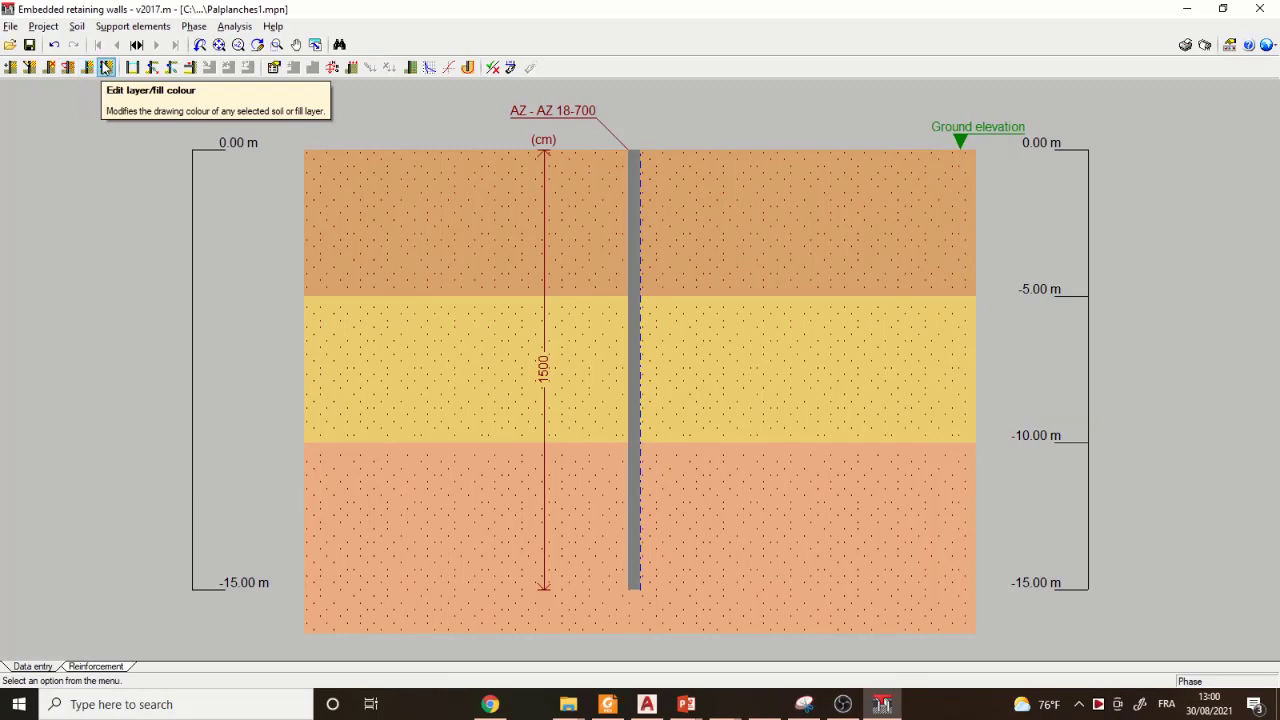
pyautogui.click(10, 67)
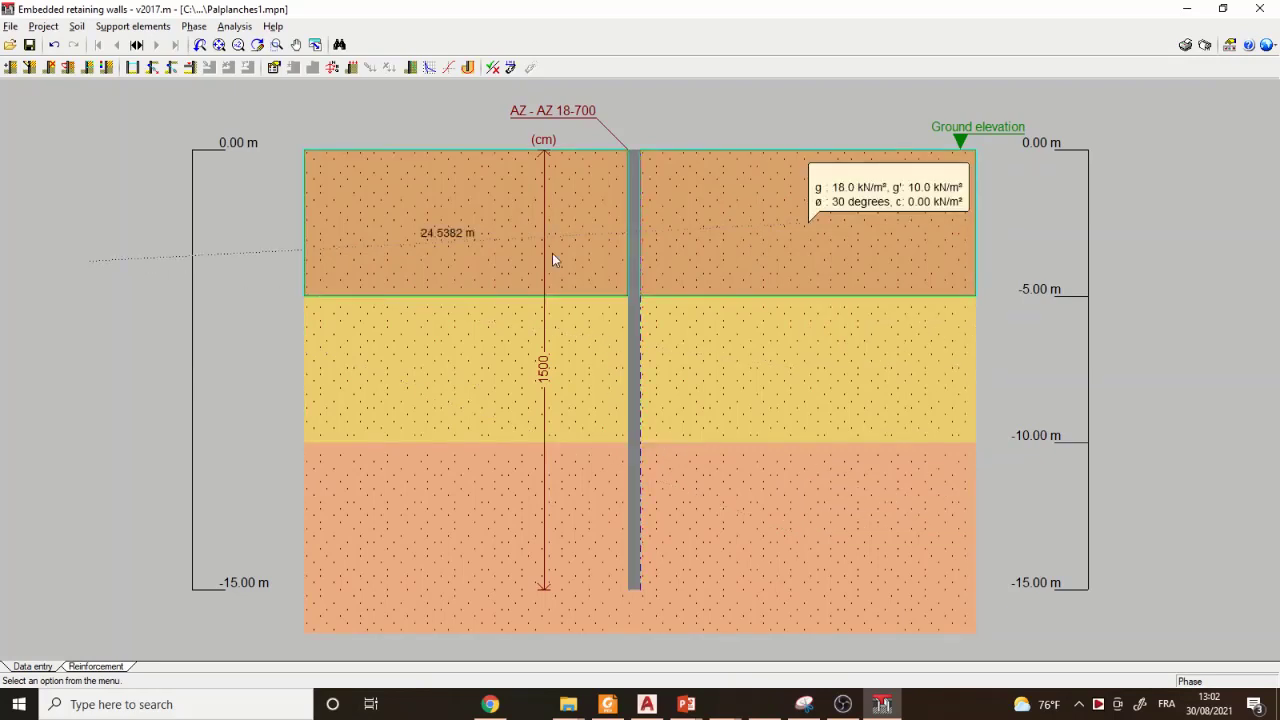
pyautogui.click(195, 27)
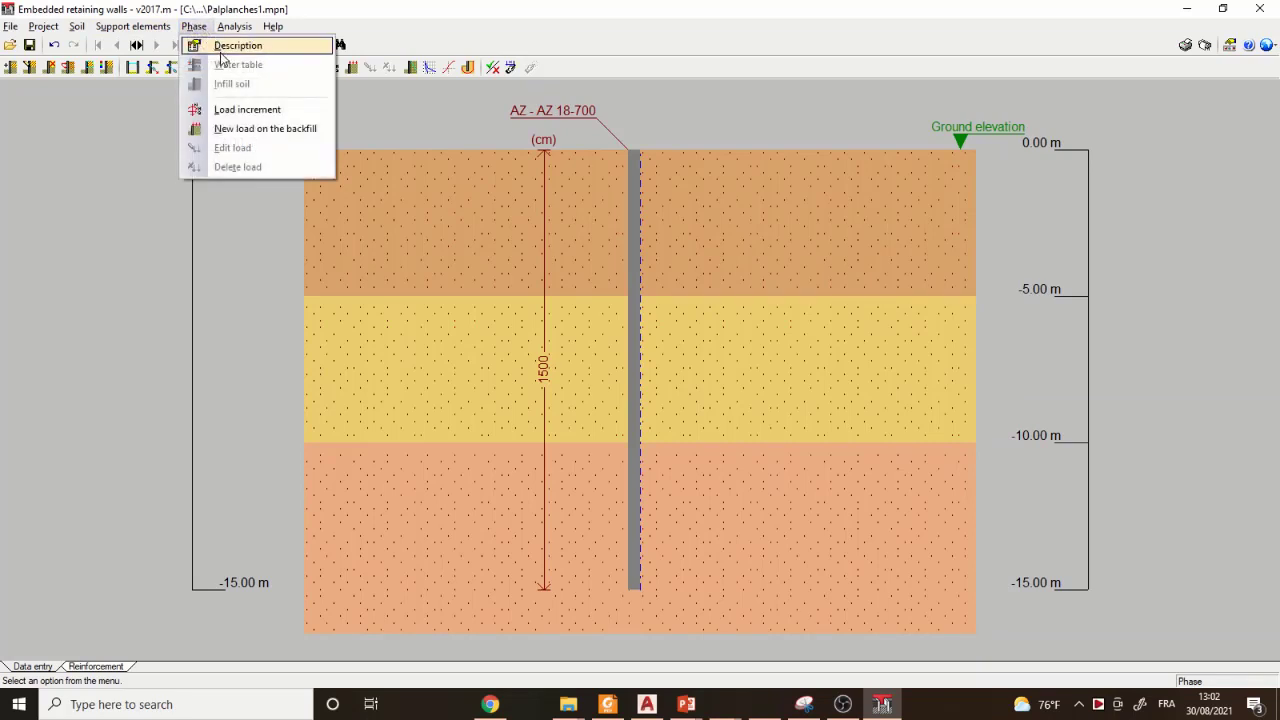
pyautogui.click(107, 222)
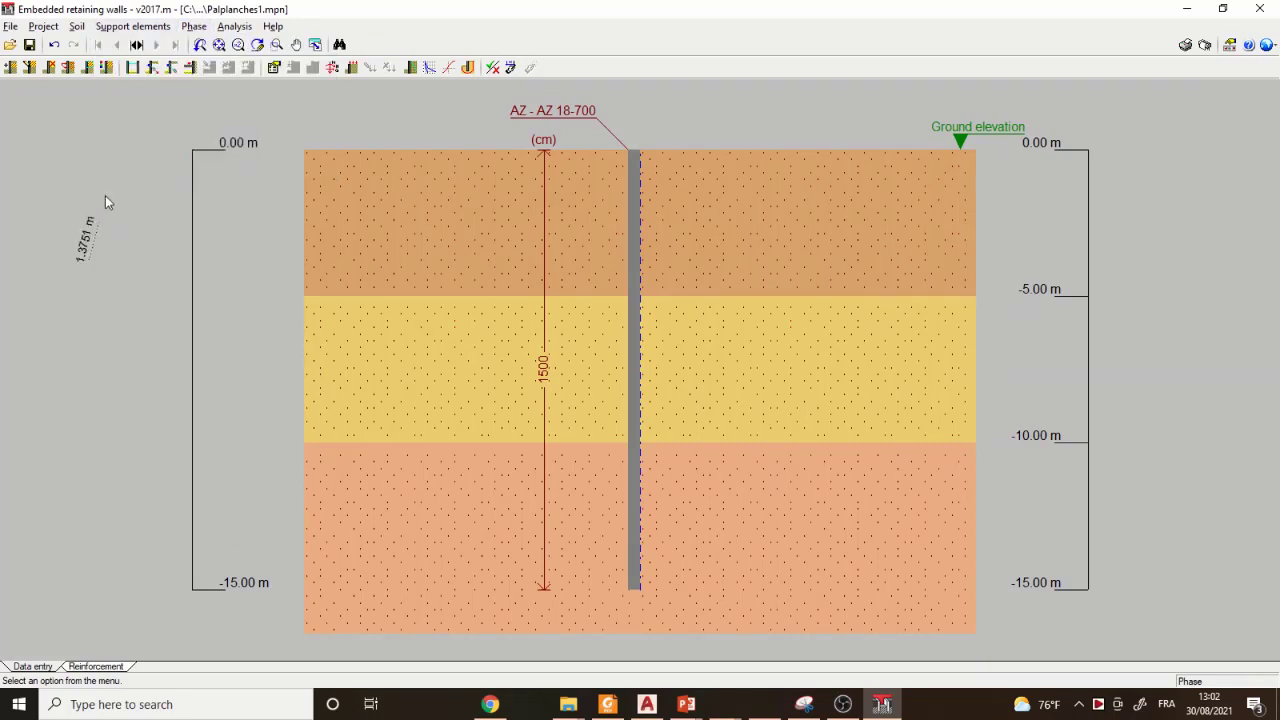
# - Rename the existing phase as Phase1 in the list of phases
pyautogui.click(137, 45)
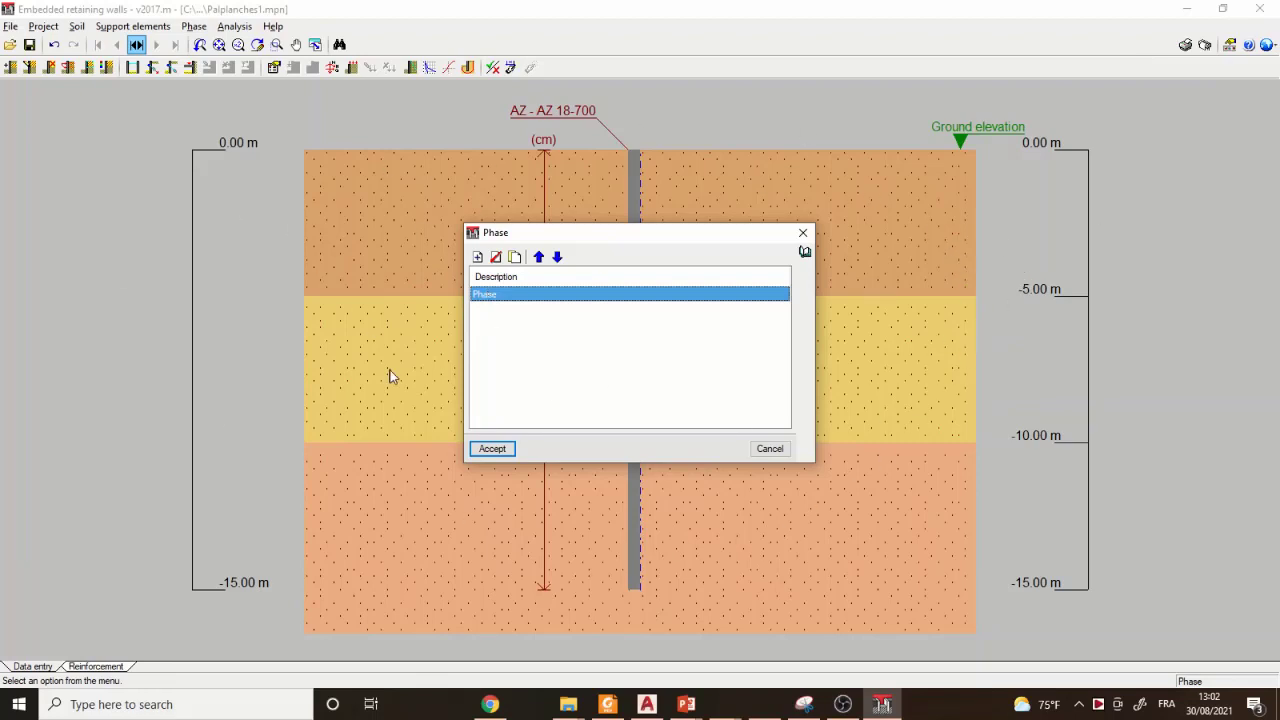
pyautogui.click(508, 295)
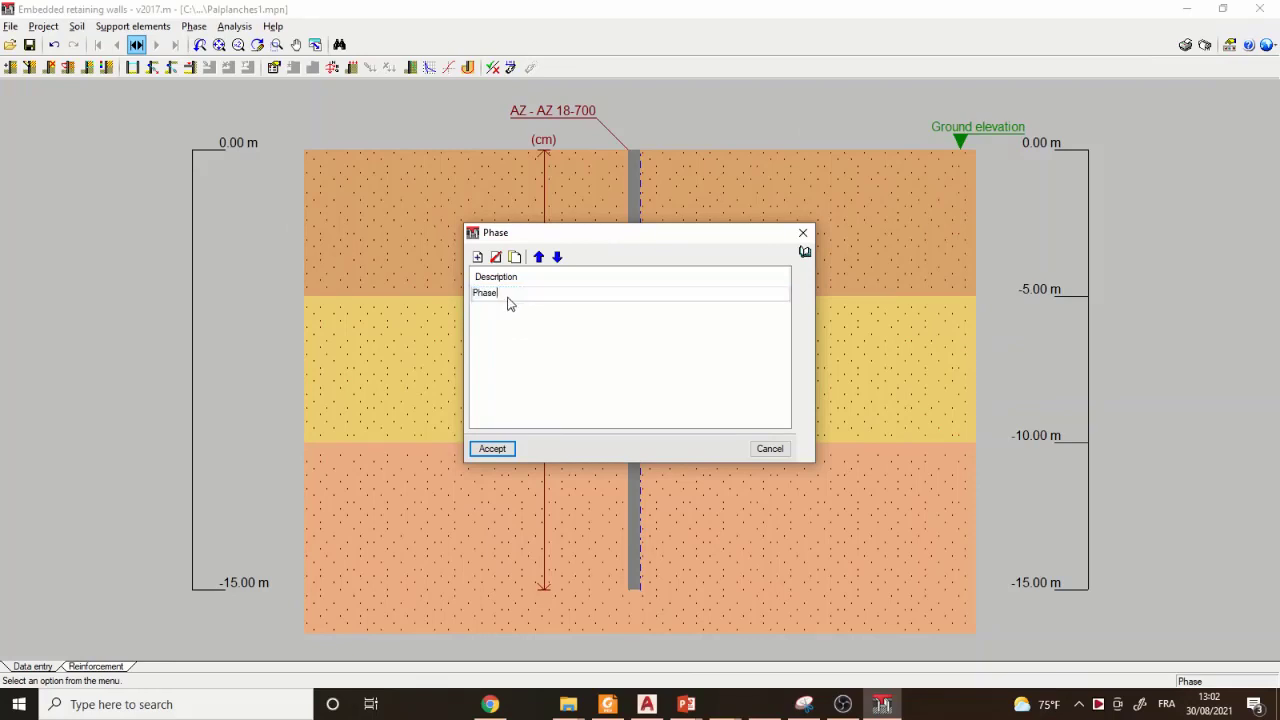
pyautogui.write('1')
pyautogui.click(492, 449)
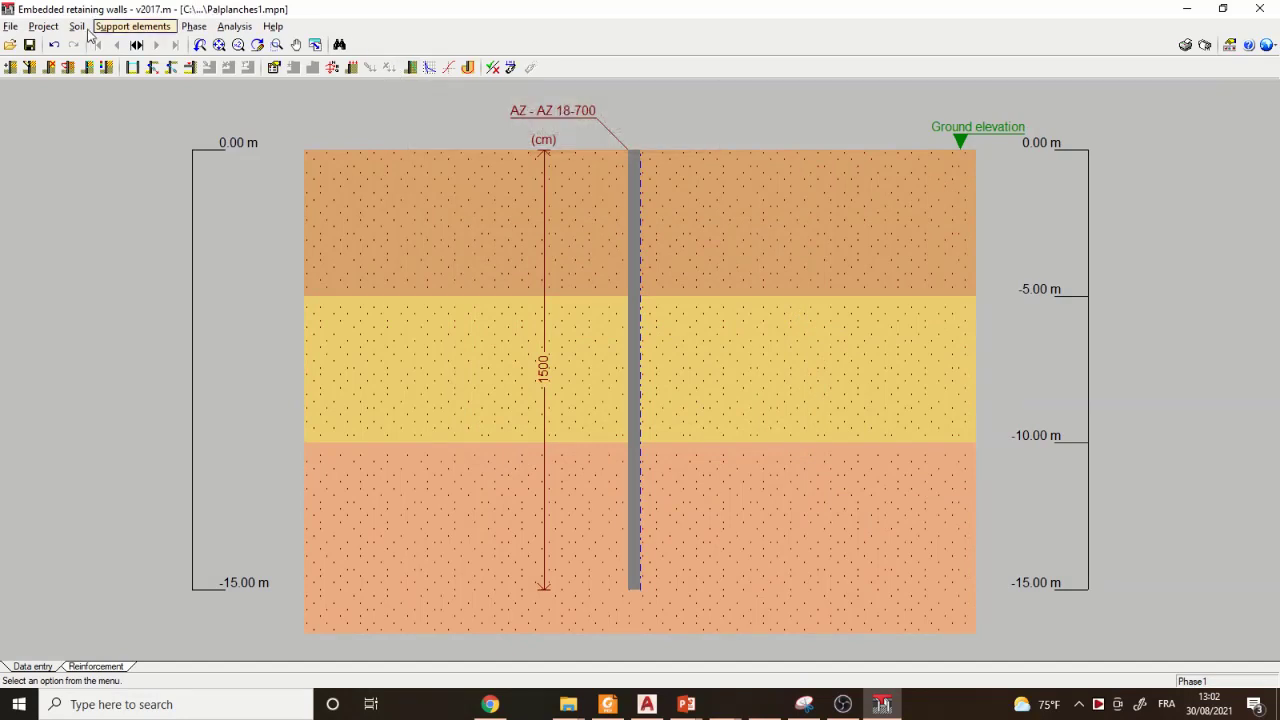
# - Add a second phase to the list of phases and name it Phase2
pyautogui.click(136, 44)
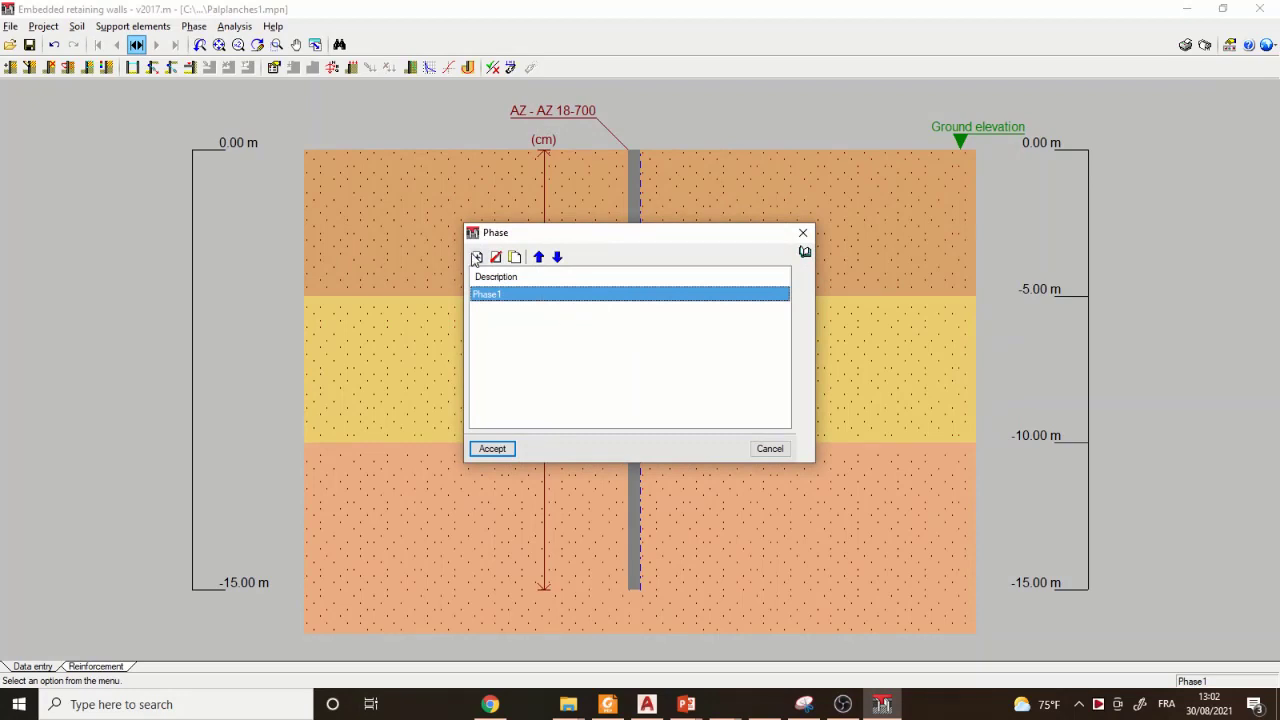
pyautogui.click(477, 257)
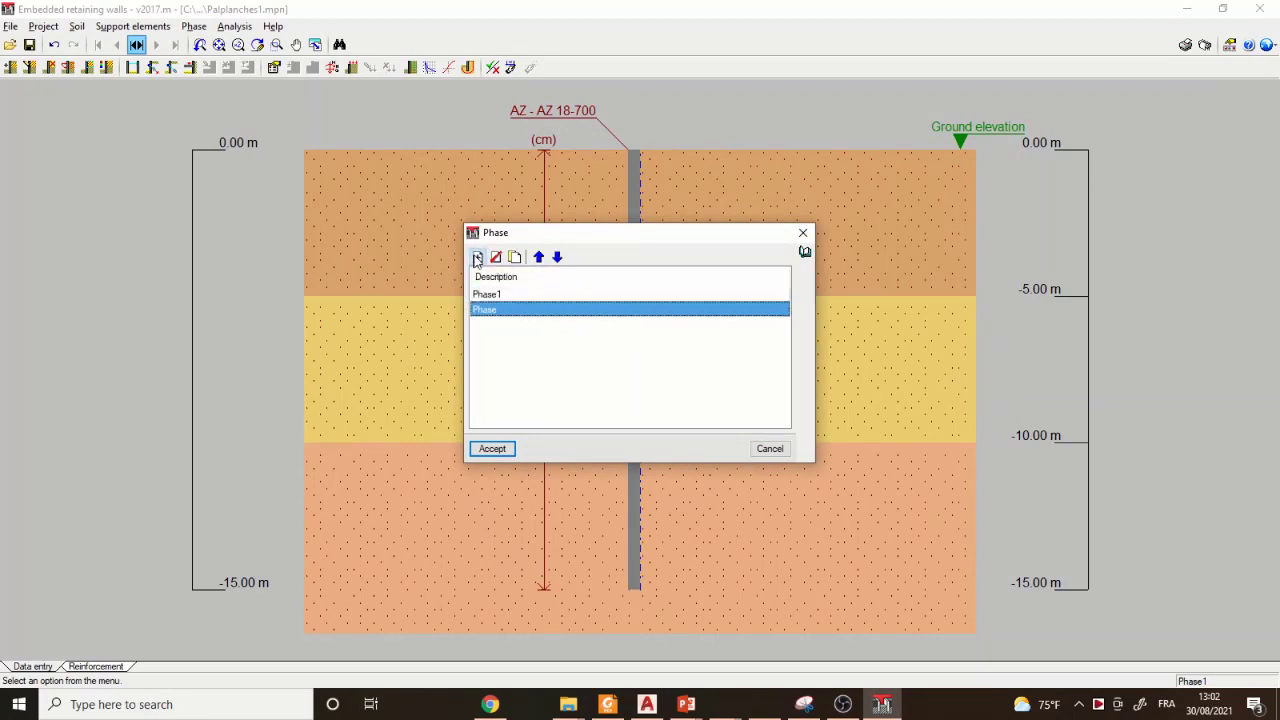
pyautogui.click(502, 311)
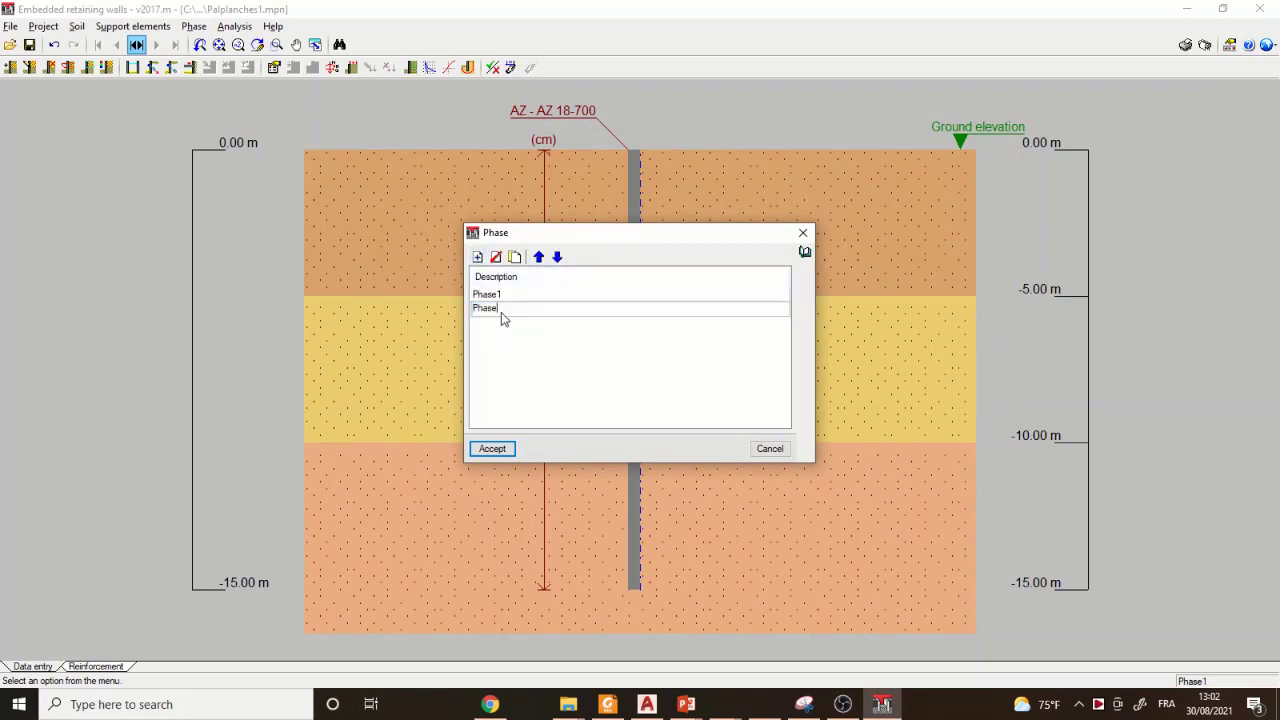
pyautogui.write('2')
pyautogui.click(497, 453)
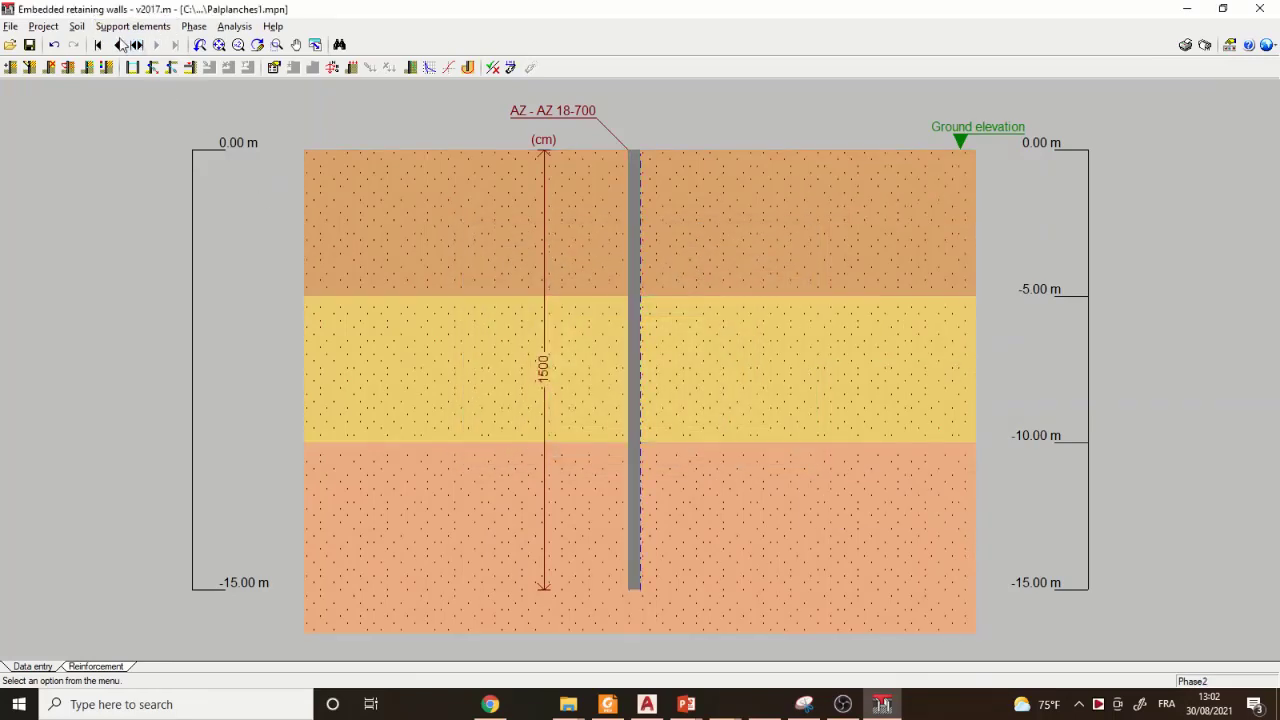
# - Set the excavated depth on the infill side of construction phase Phase2 to 3 m
pyautogui.click(120, 46)
pyautogui.click(158, 46)
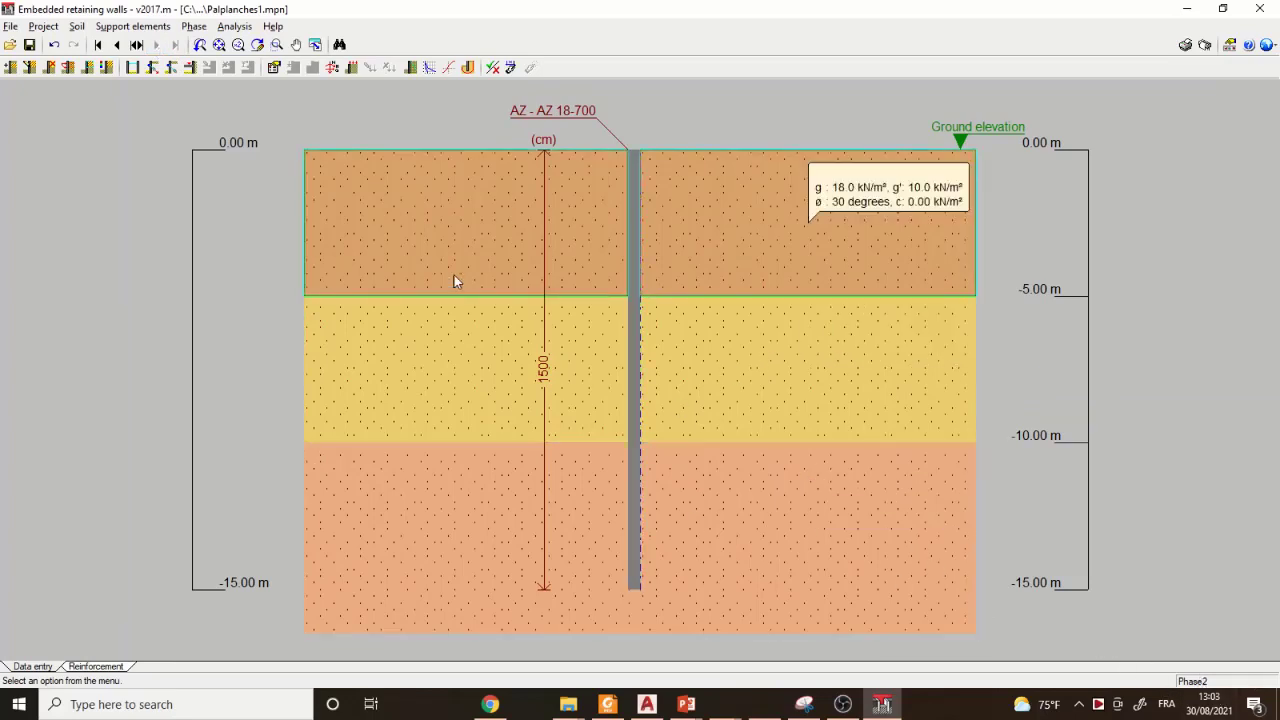
pyautogui.click(192, 27)
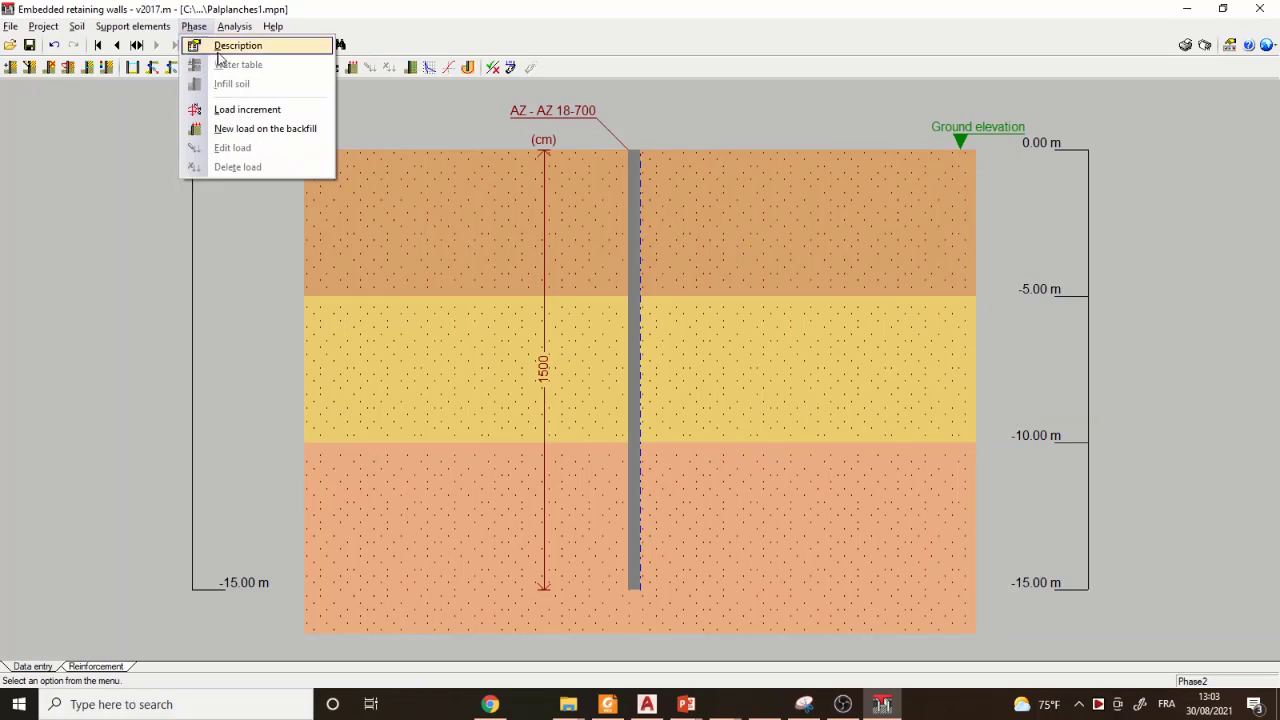
pyautogui.click(224, 47)
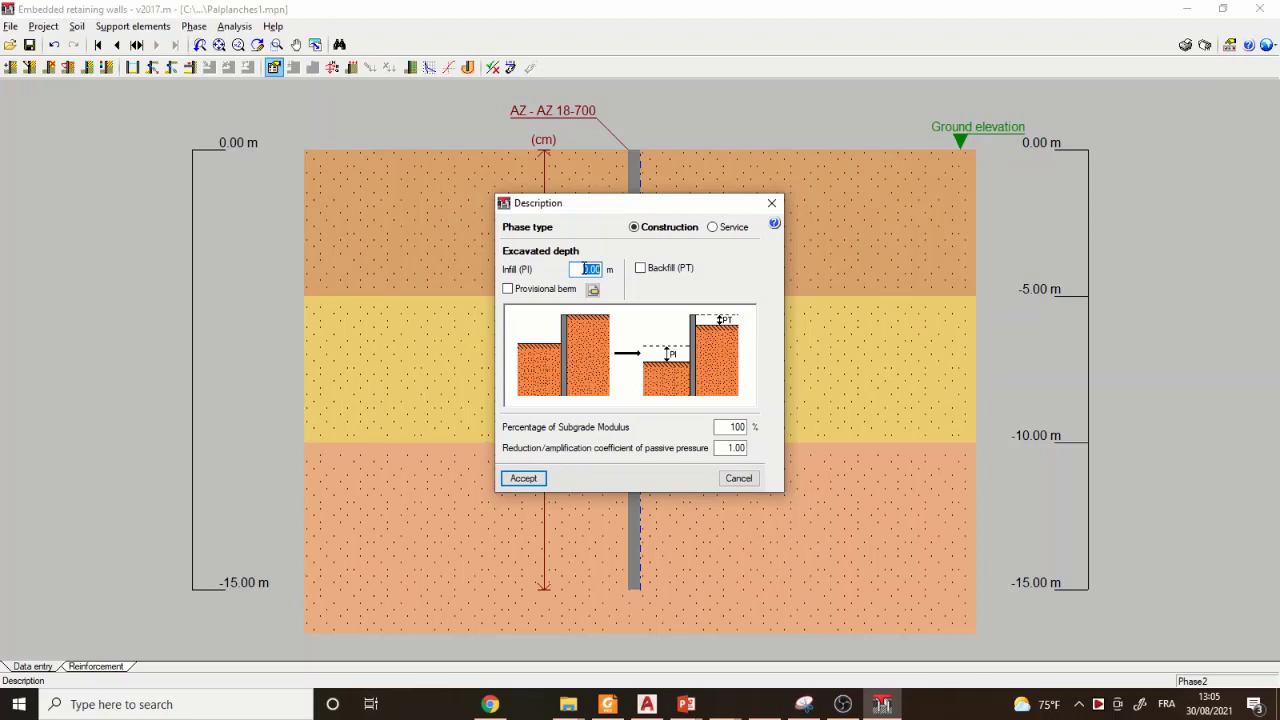
pyautogui.press('BackSpace')
pyautogui.write('3')
pyautogui.click(524, 478)
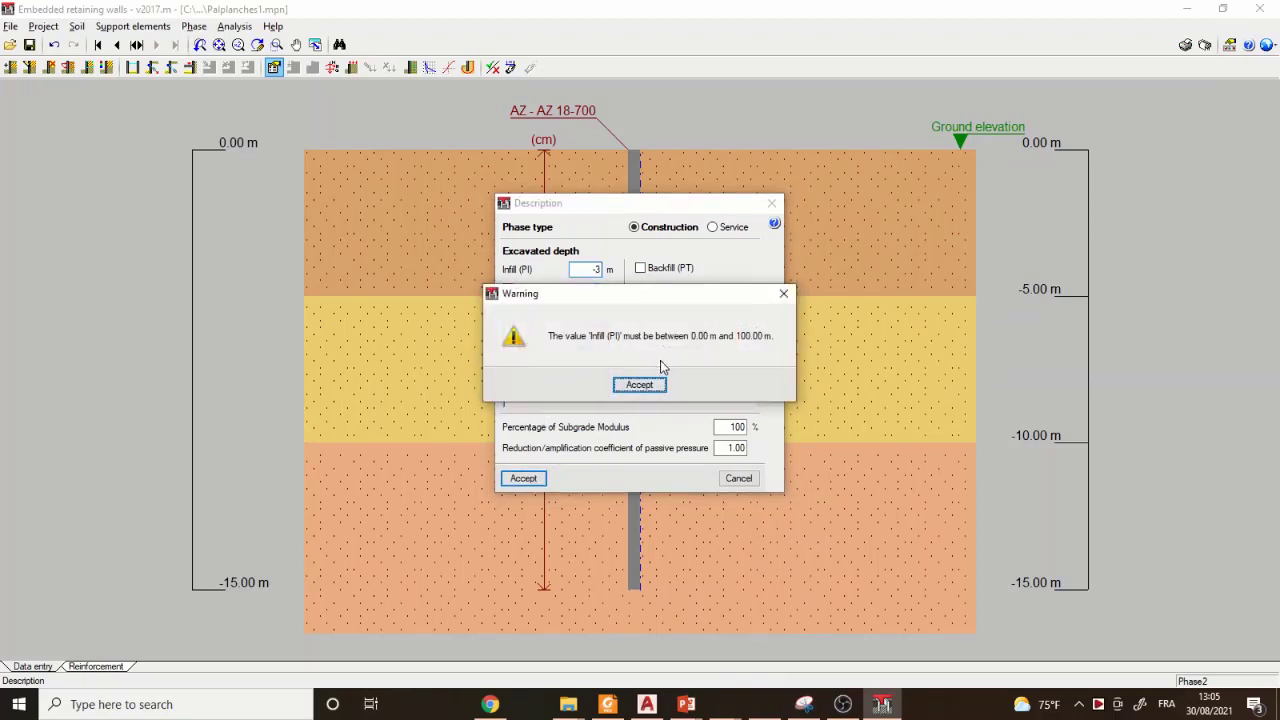
pyautogui.click(640, 385)
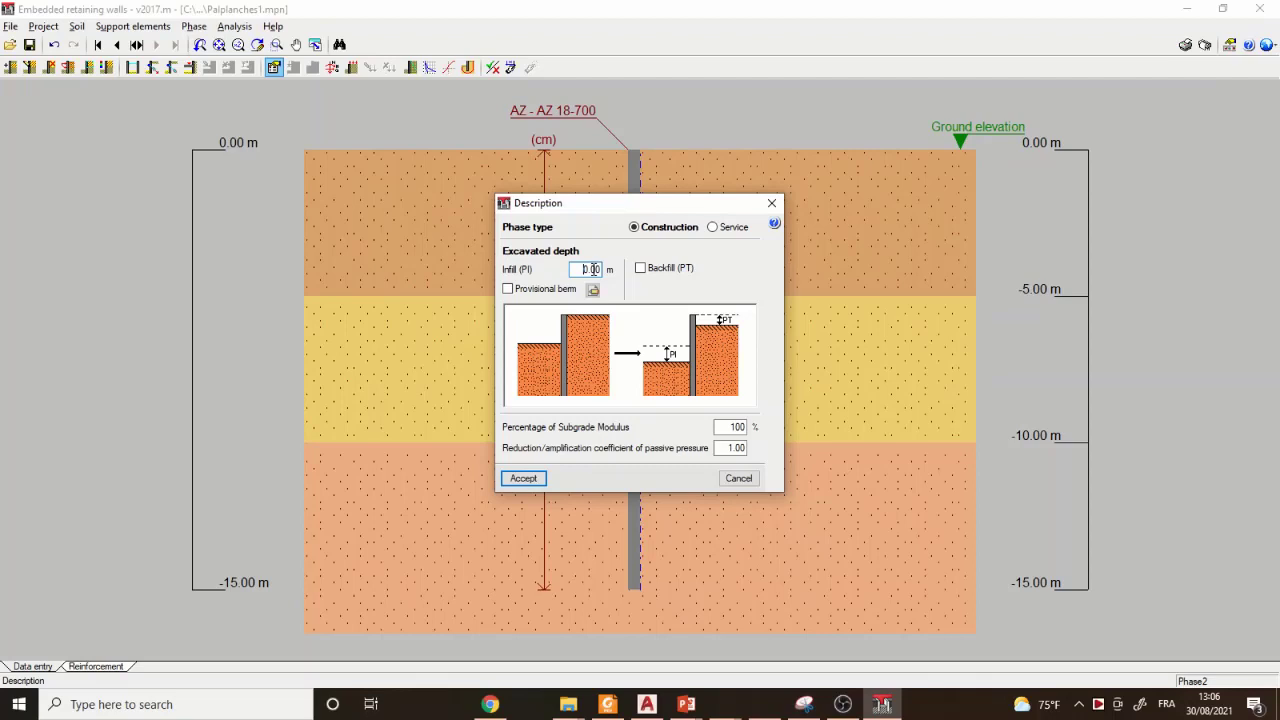
pyautogui.write('3')
pyautogui.press('BackSpace')
pyautogui.doubleClick(596, 268)
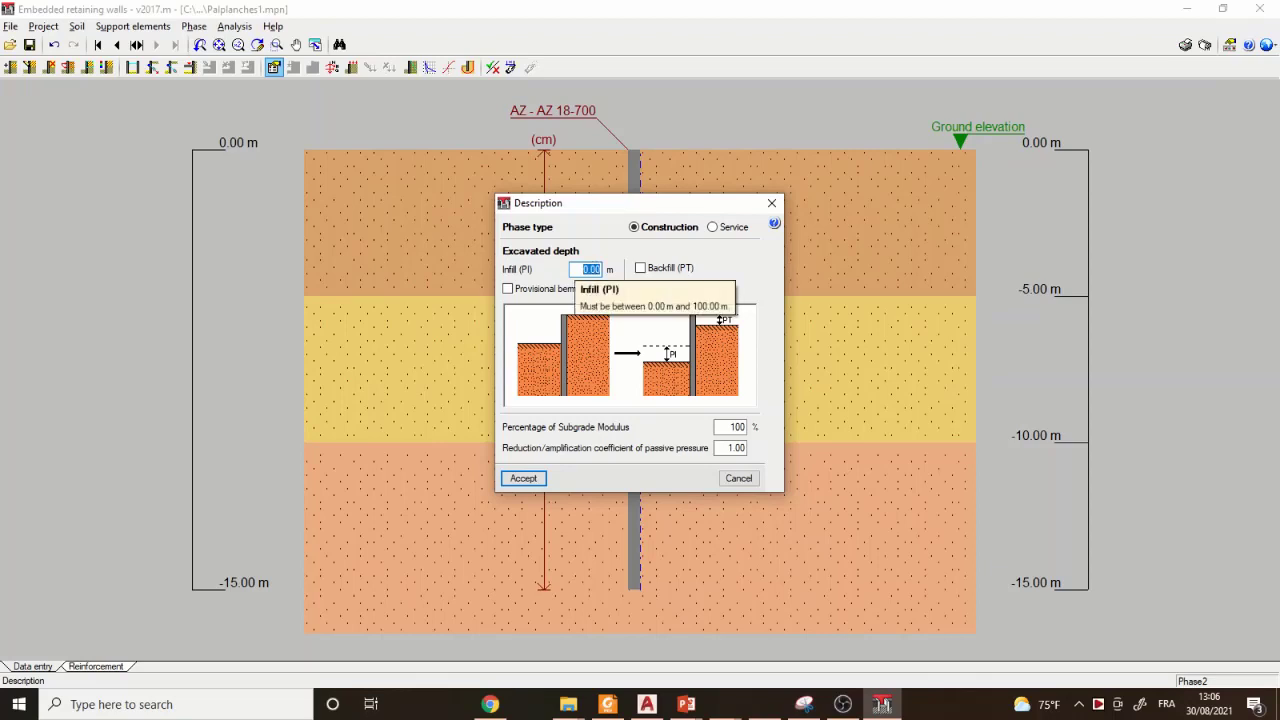
pyautogui.write('3')
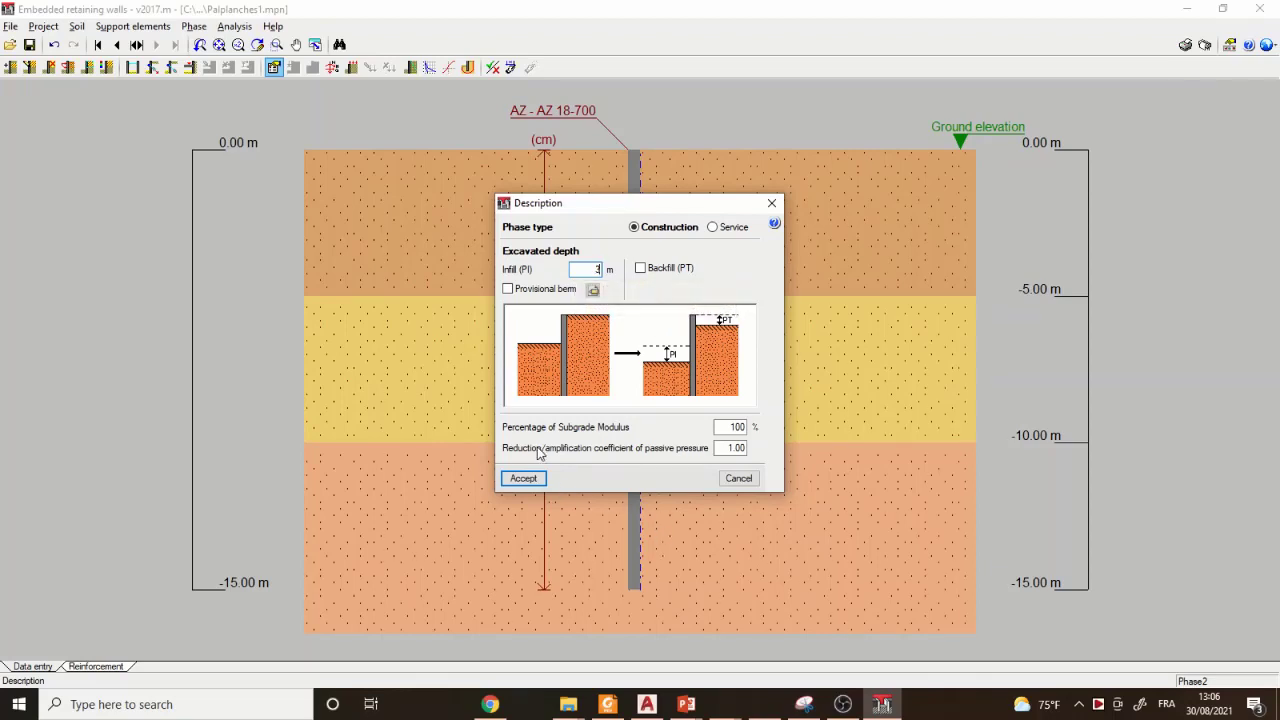
pyautogui.click(521, 479)
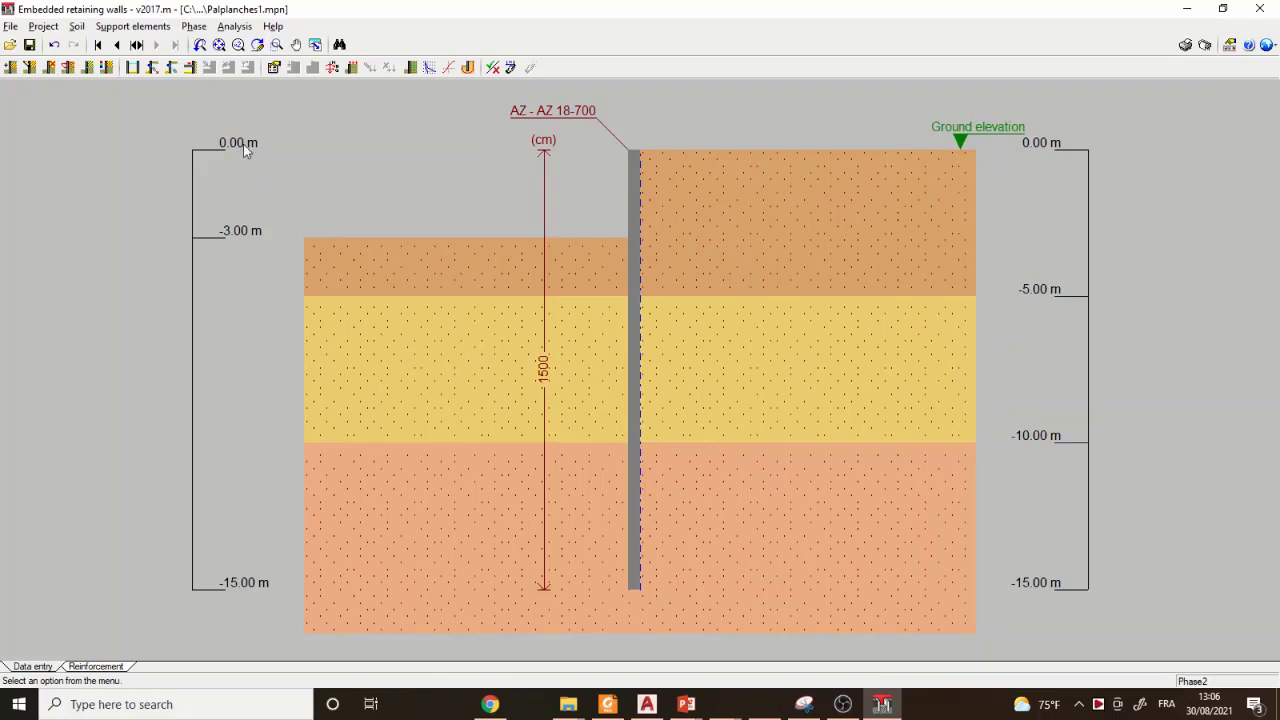
# - Switch the displayed phase from Phase2 back to Phase1
pyautogui.moveTo(440, 257)
pyautogui.click(116, 46)
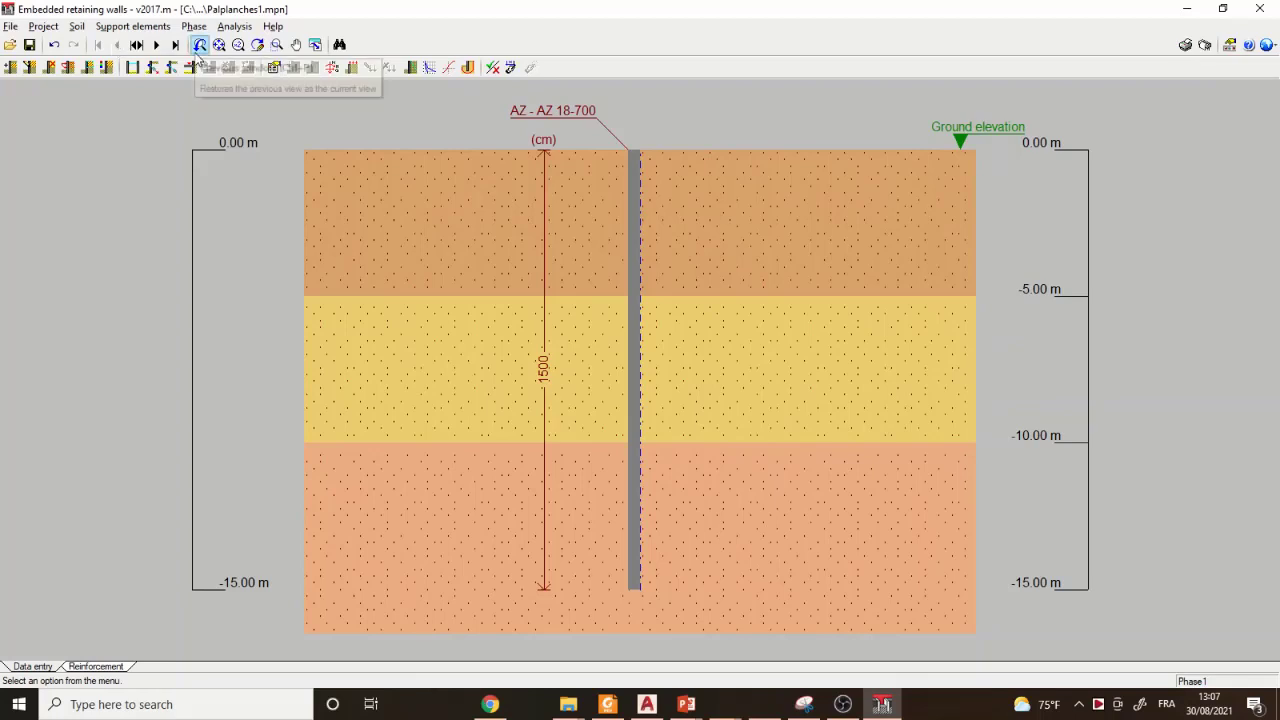
pyautogui.click(190, 27)
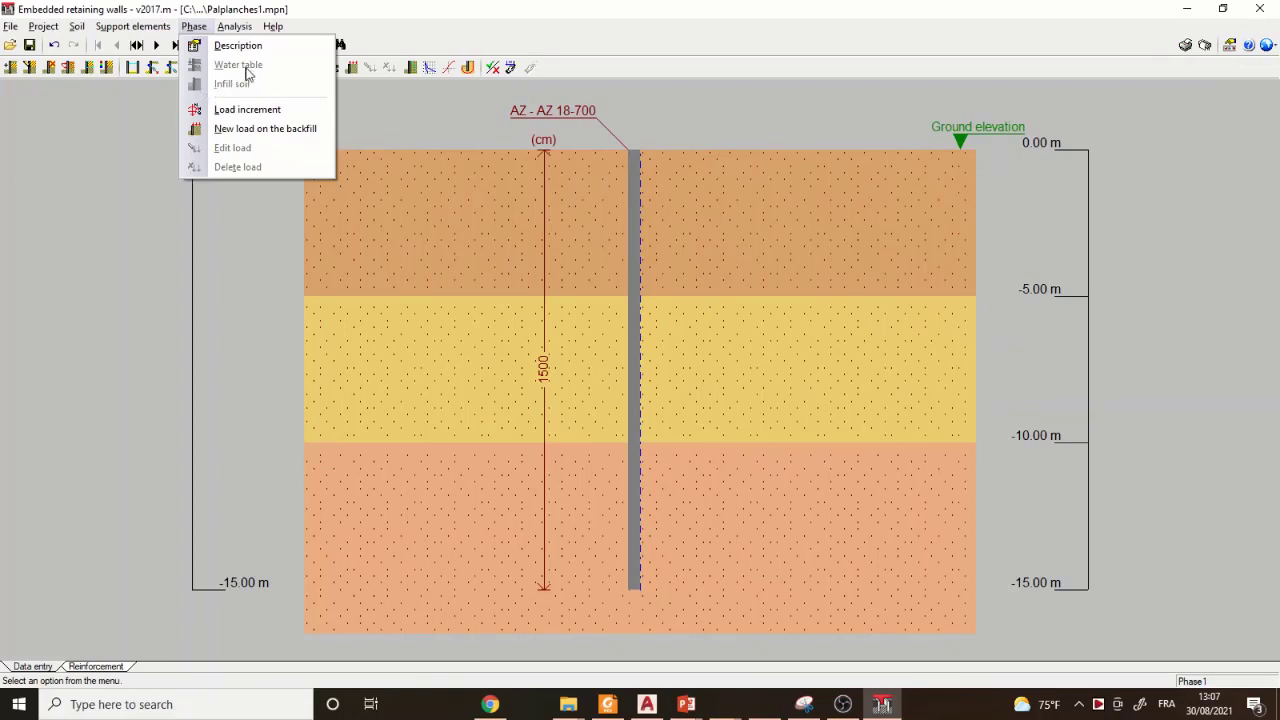
pyautogui.click(125, 150)
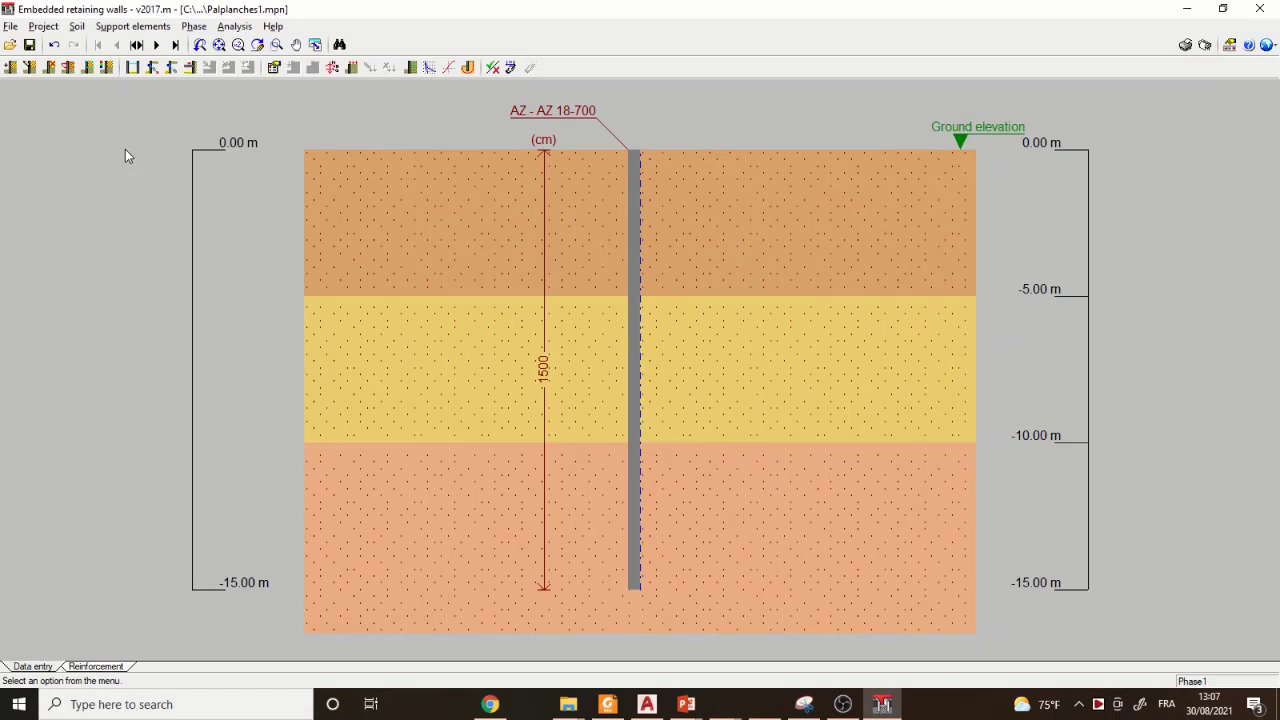
# - Review the steel grade options in the project's material settings without changing the selection
pyautogui.click(40, 27)
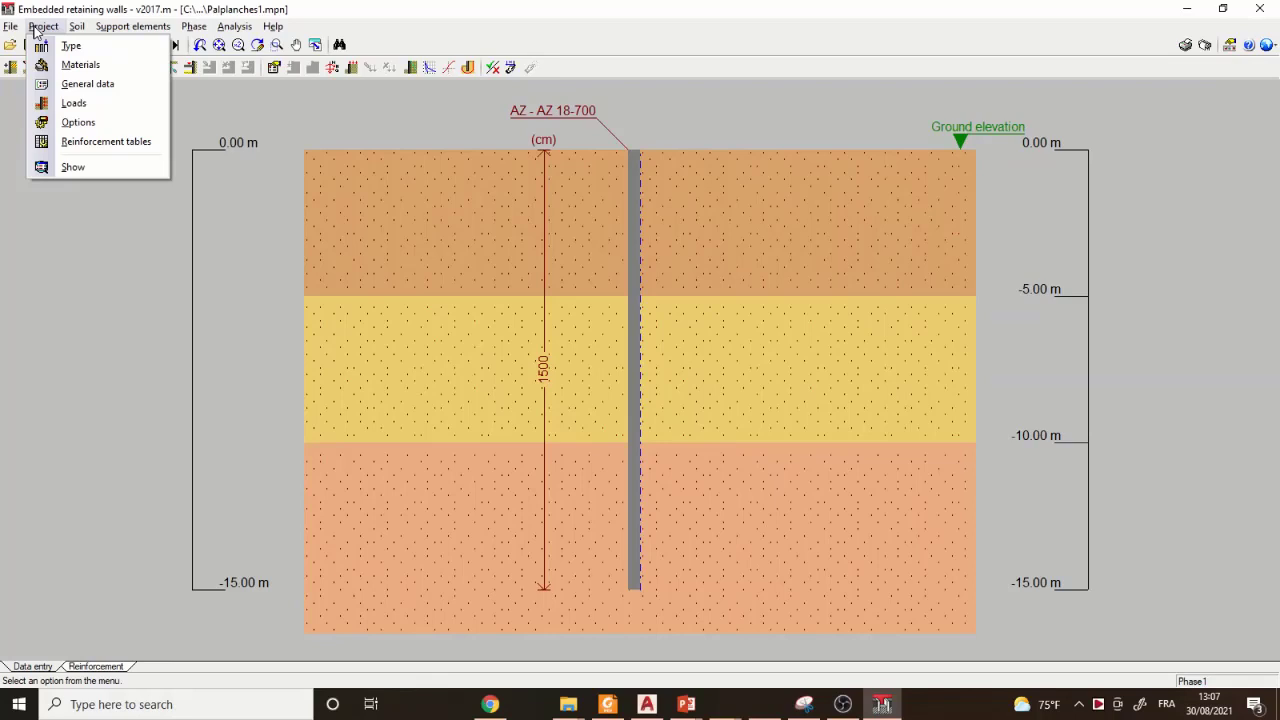
pyautogui.click(70, 64)
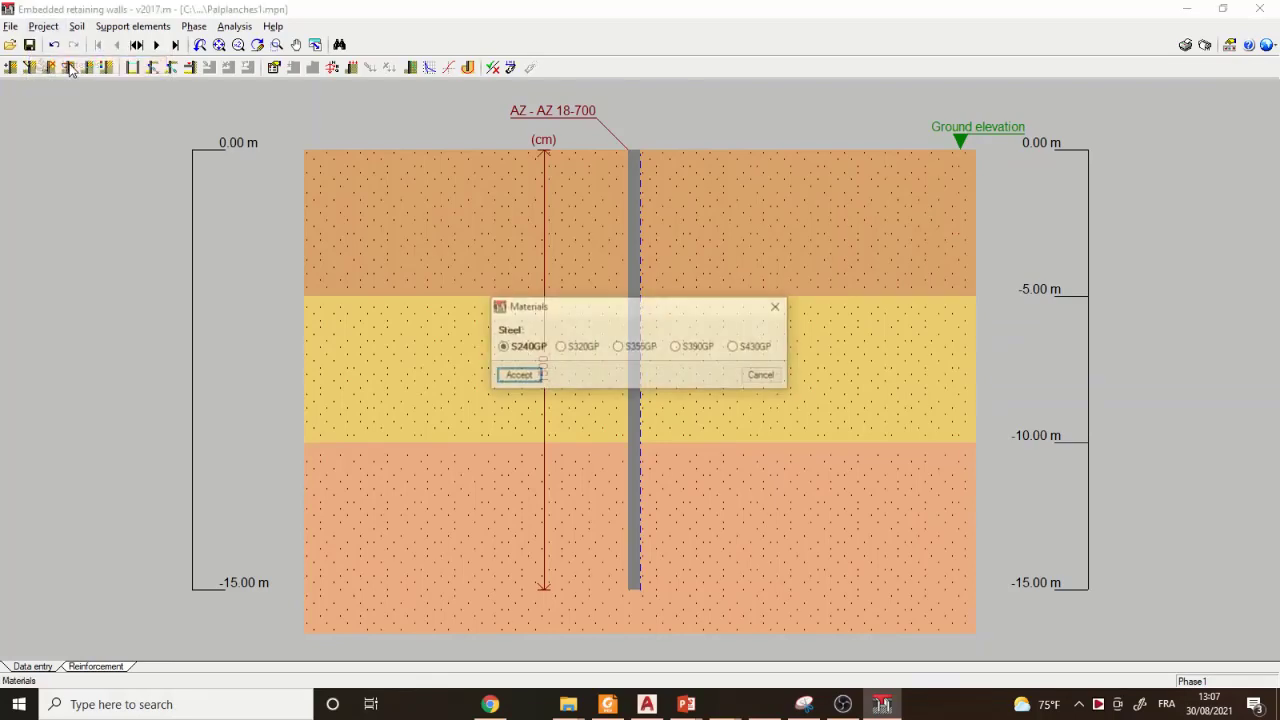
pyautogui.click(777, 307)
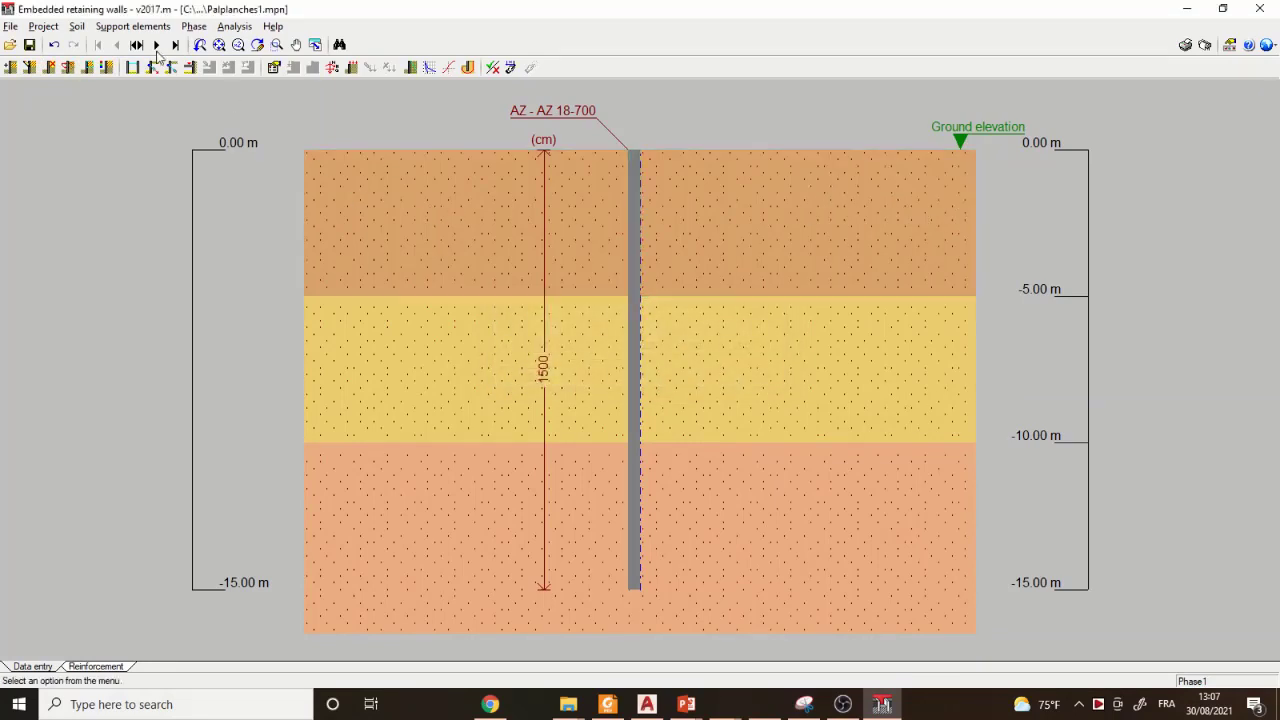
# - Enable the water table in the soil's general data and set its depth to 1 m
pyautogui.click(76, 26)
pyautogui.click(108, 47)
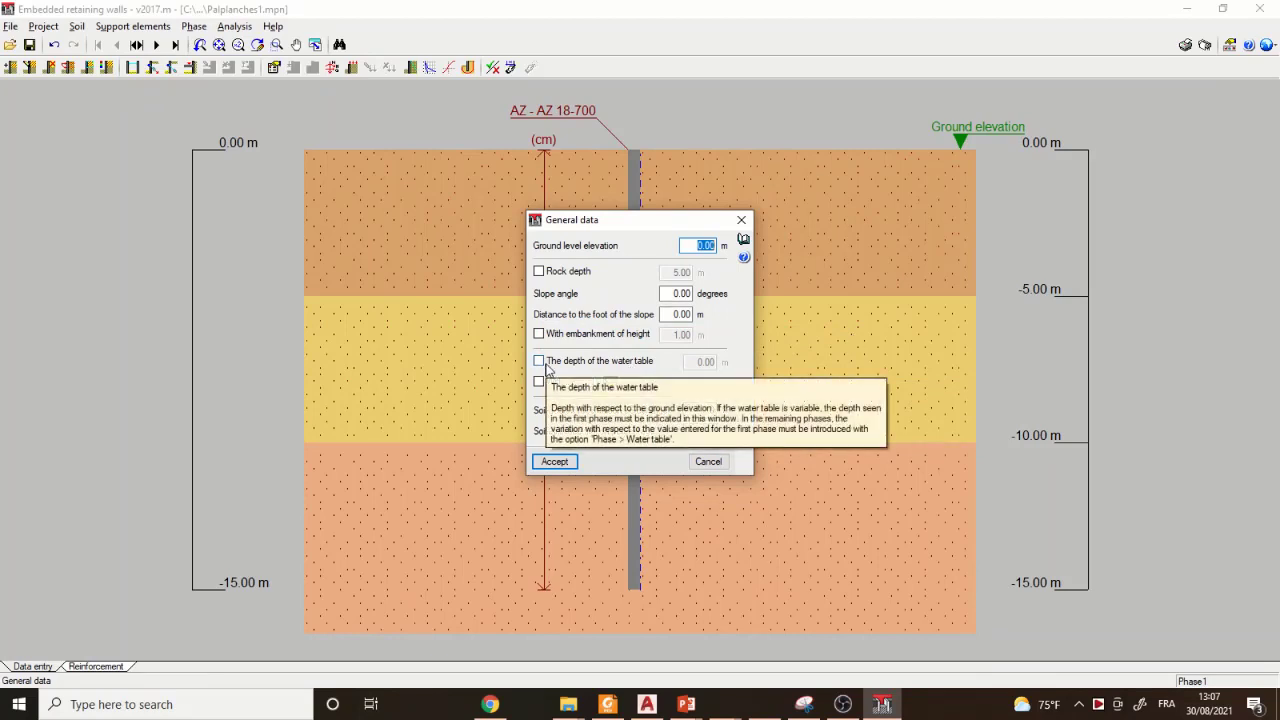
pyautogui.click(546, 367)
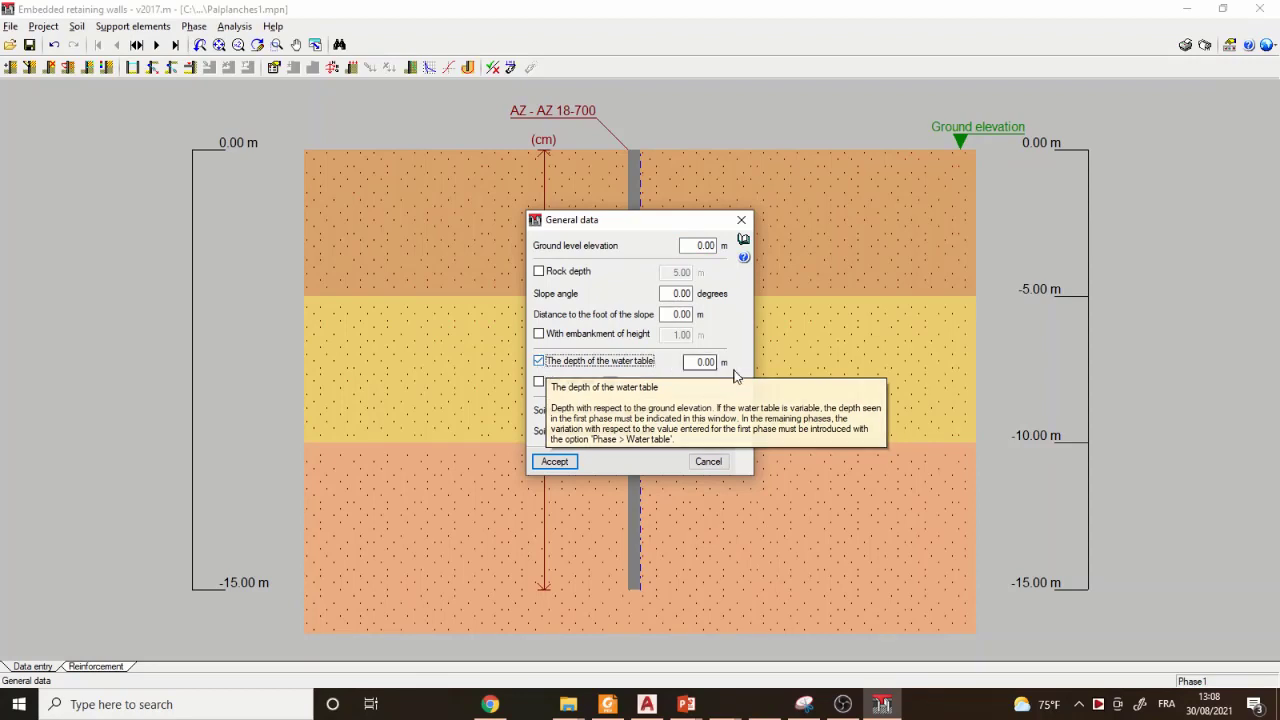
pyautogui.doubleClick(704, 362)
pyautogui.doubleClick(704, 362)
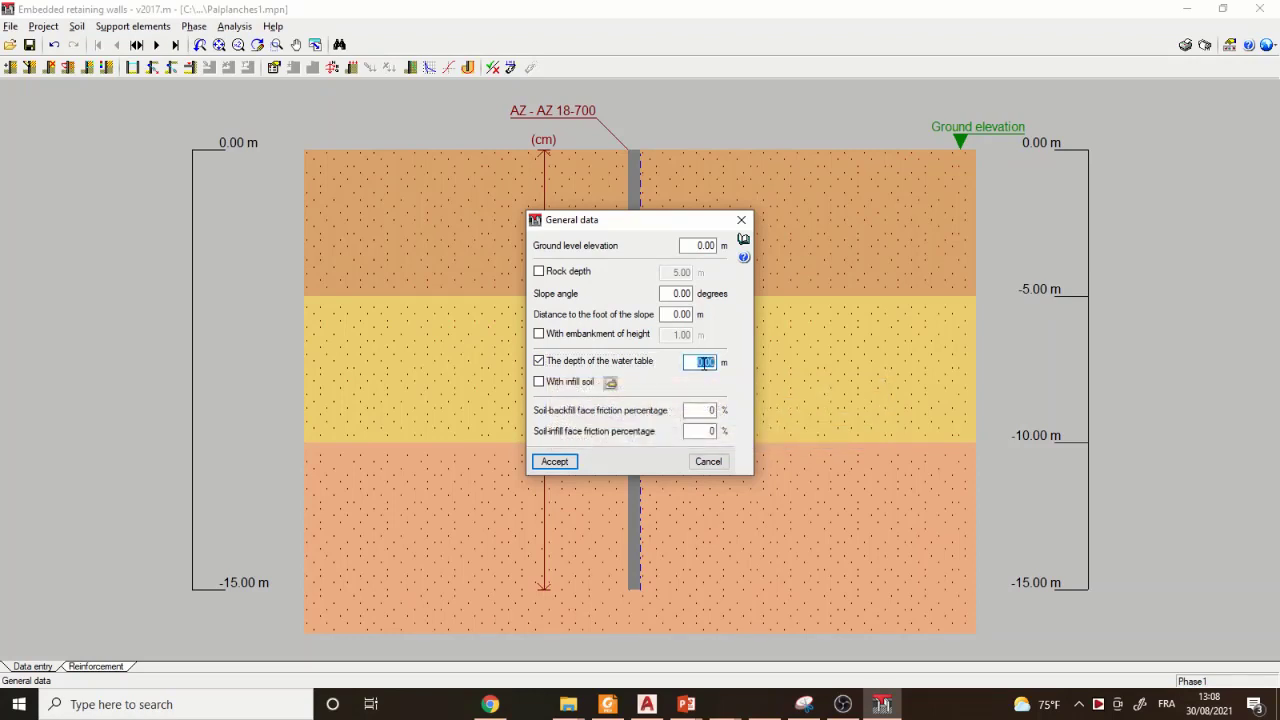
pyautogui.write('1')
pyautogui.click(550, 463)
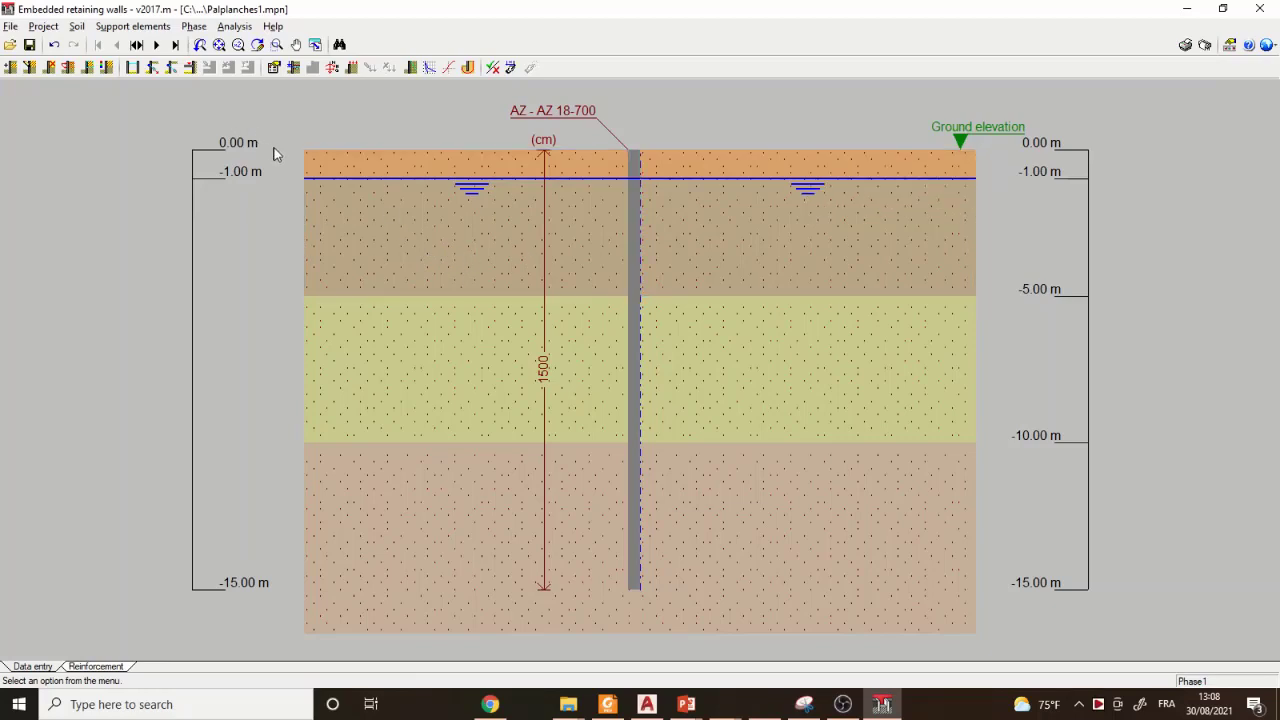
# - Set the water table depth to 0 m and the ground level elevation to 2 m in the soil's general data
pyautogui.moveTo(301, 155)
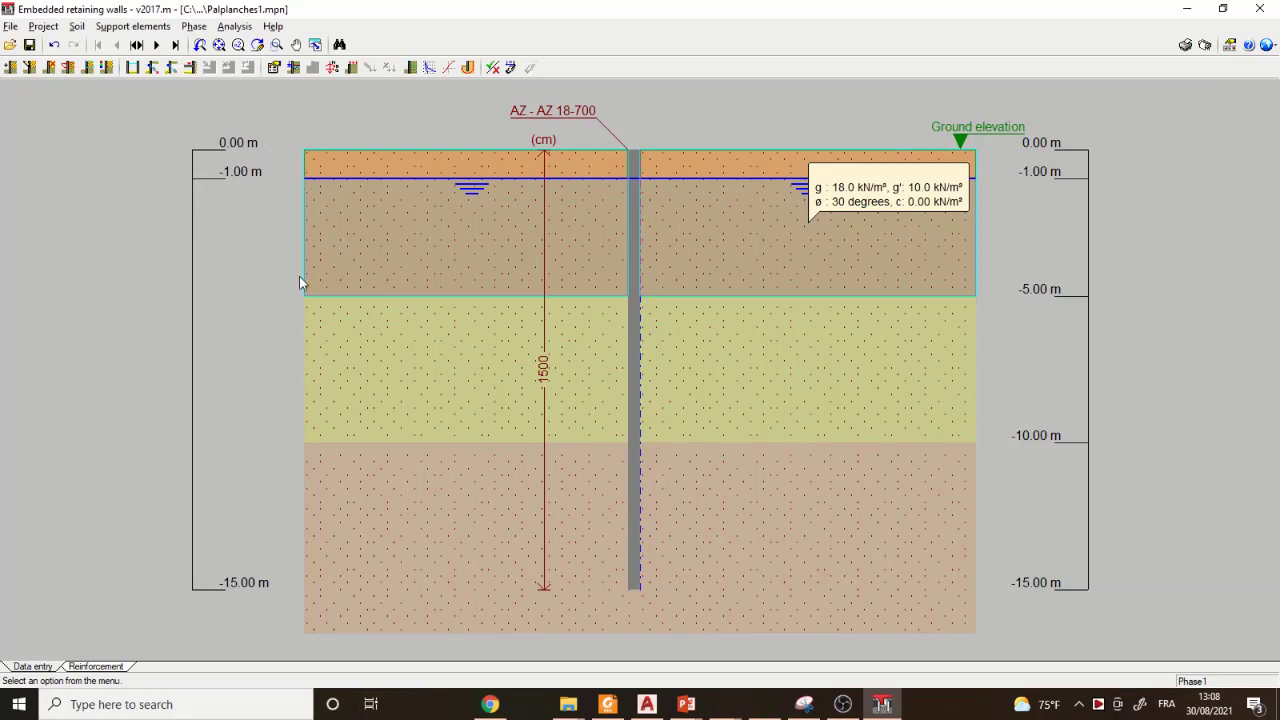
pyautogui.moveTo(296, 318)
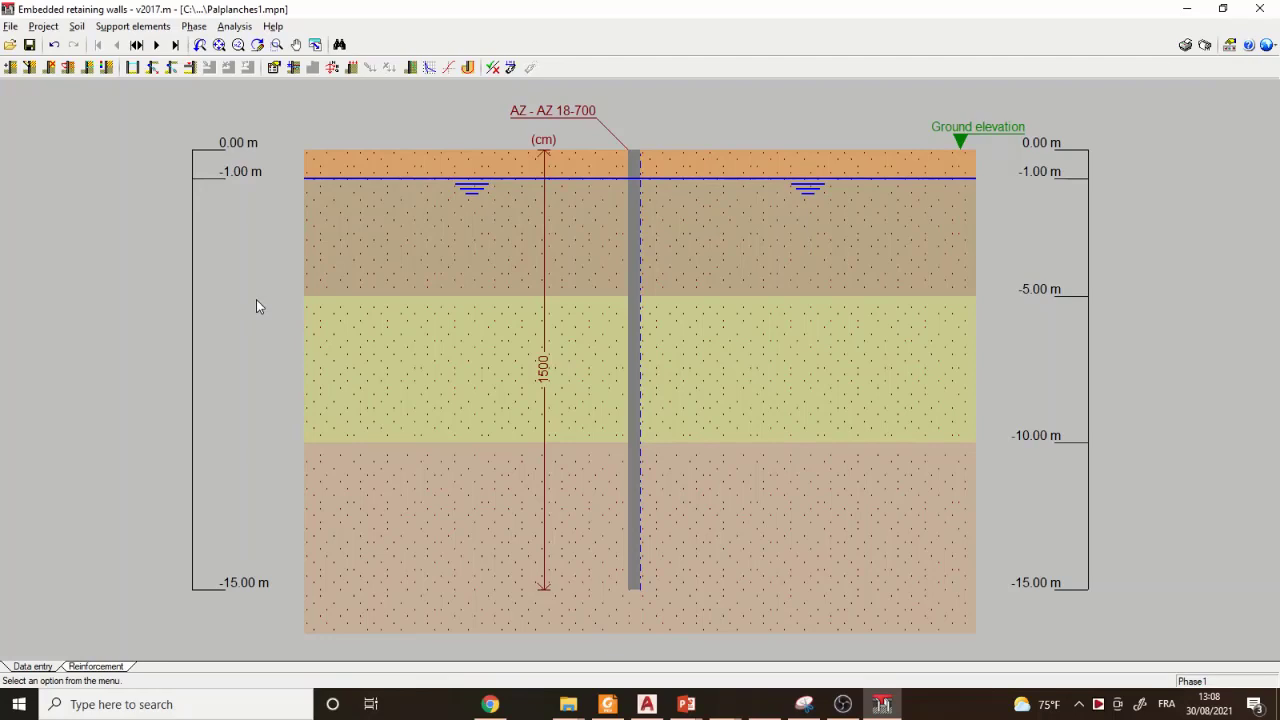
pyautogui.moveTo(306, 286)
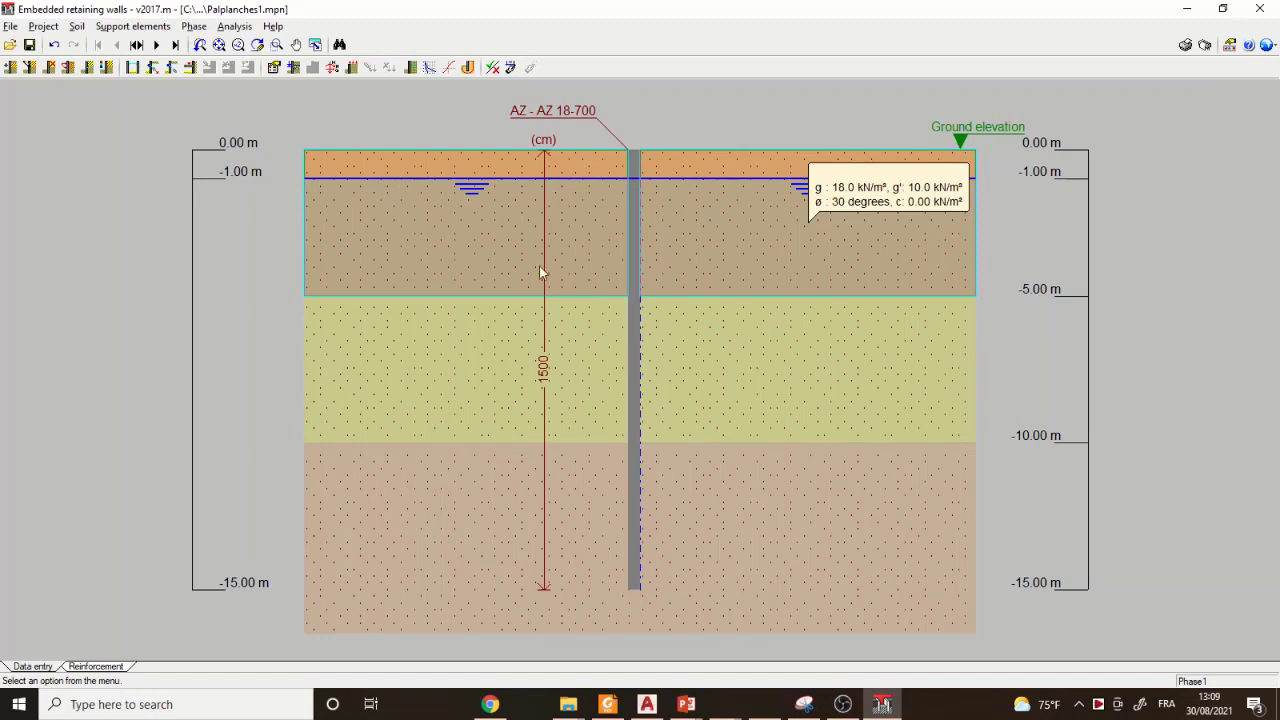
pyautogui.moveTo(531, 264)
pyautogui.click(82, 27)
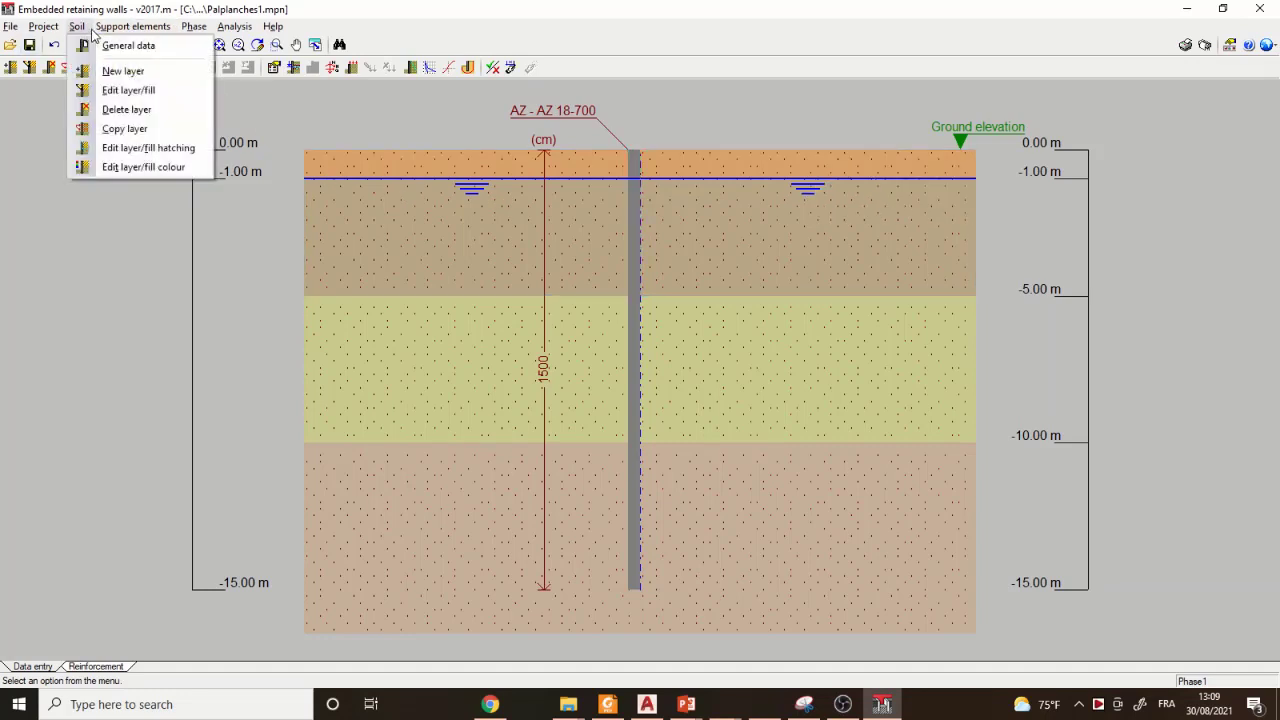
pyautogui.click(128, 46)
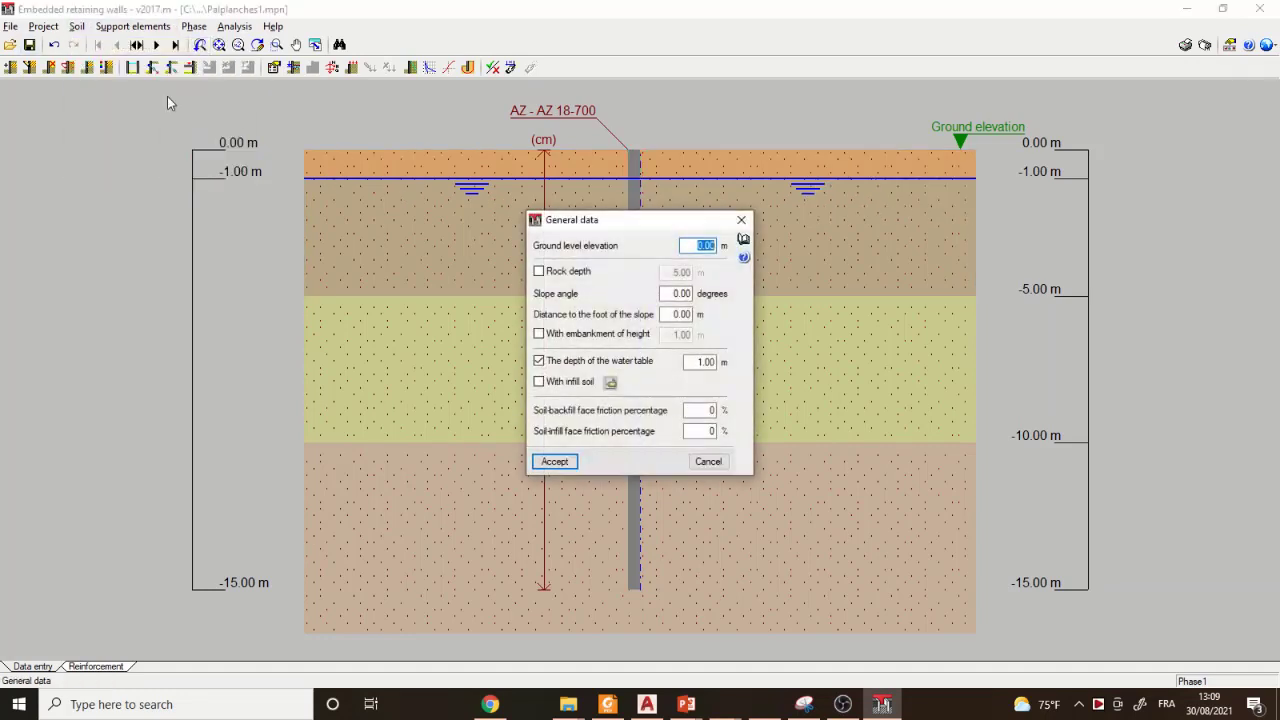
pyautogui.click(706, 362)
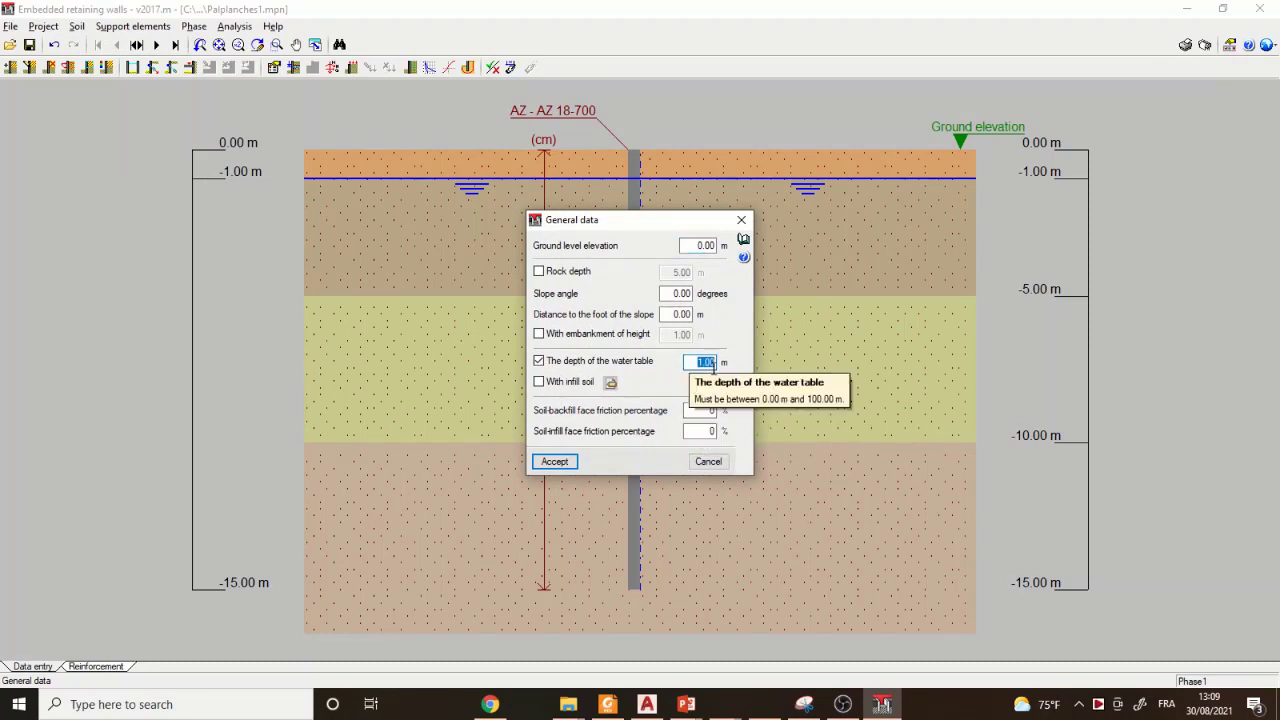
pyautogui.write('0')
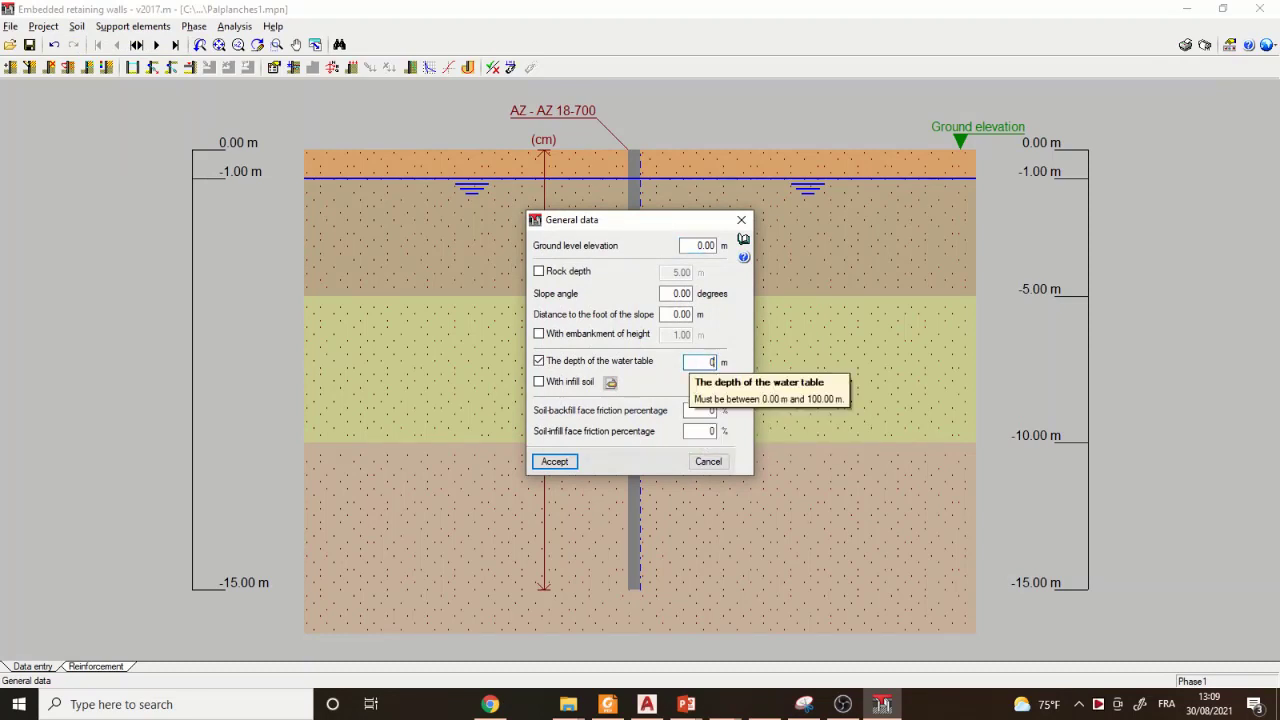
pyautogui.click(697, 246)
pyautogui.write('2')
pyautogui.click(556, 462)
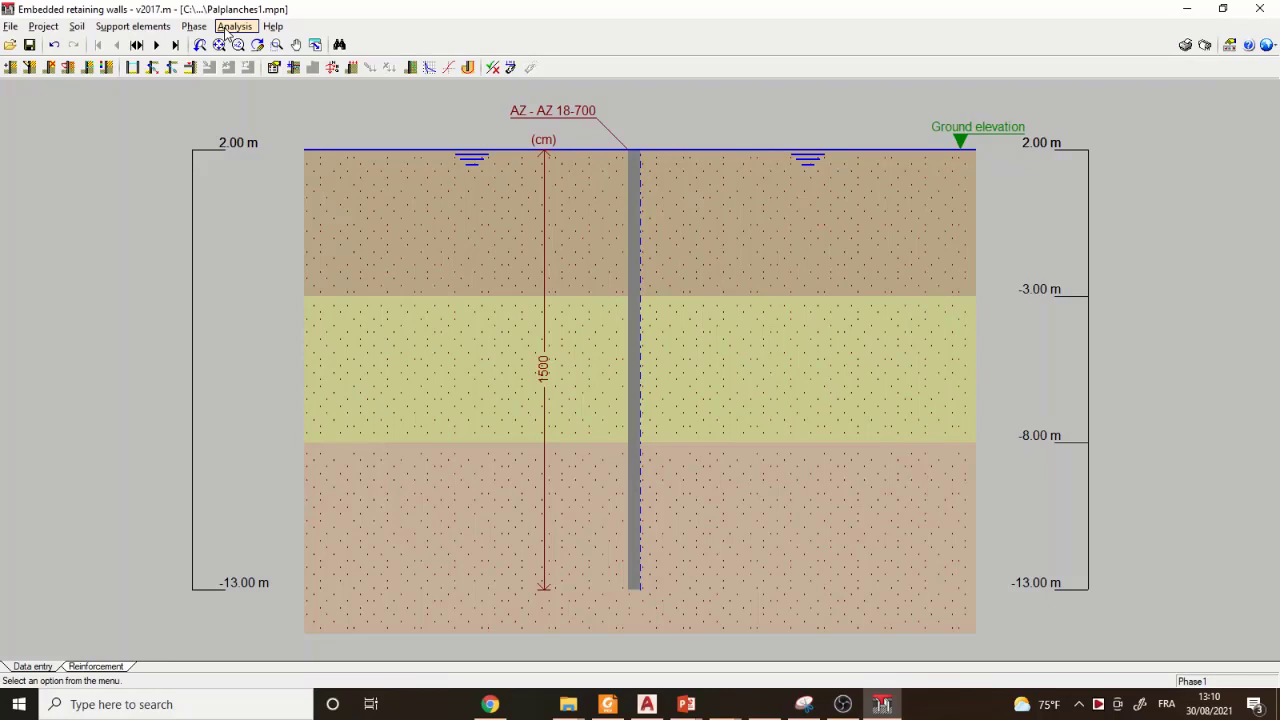
# - Set the Phase1 water table increment to 2 m on both the infill and backfill sides
pyautogui.moveTo(563, 210)
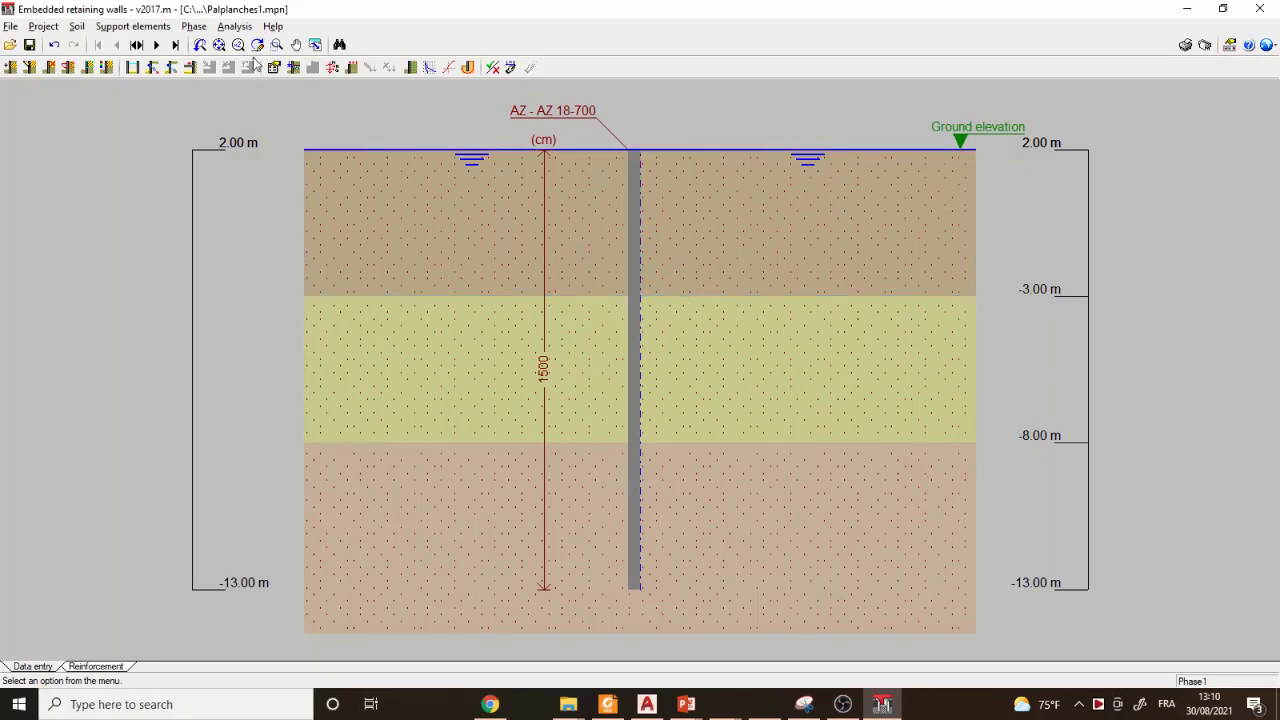
pyautogui.click(200, 28)
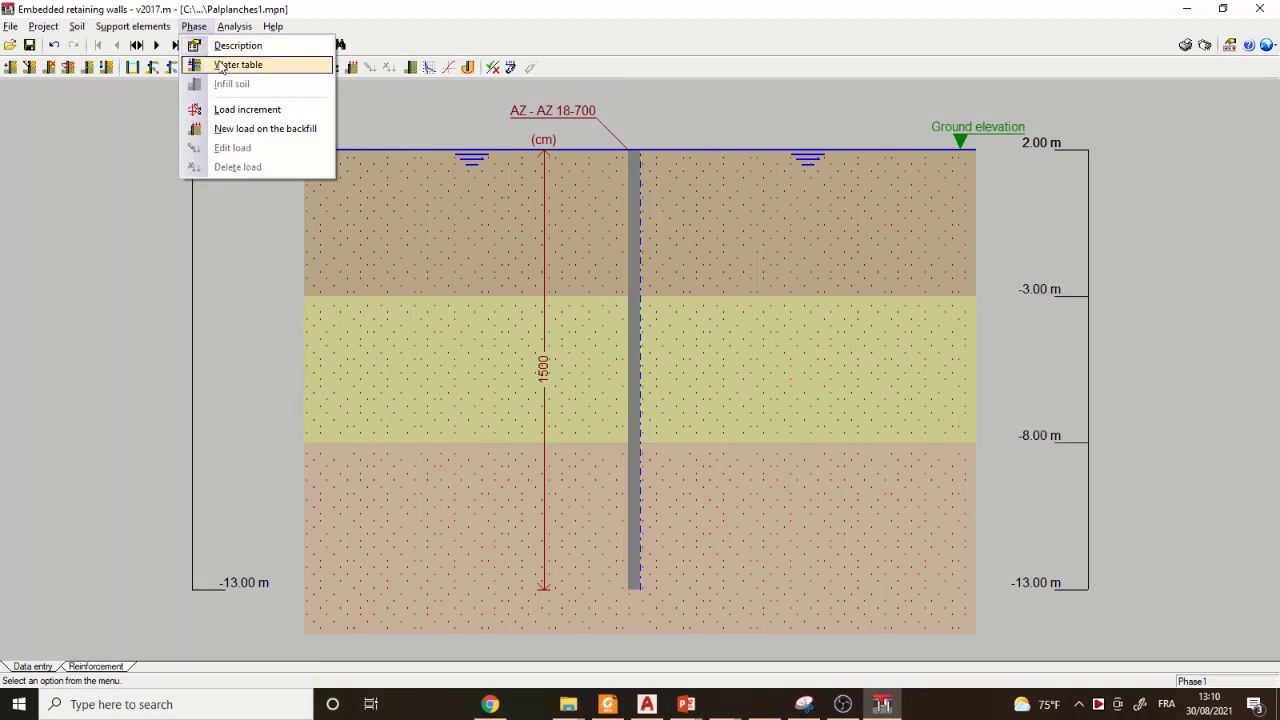
pyautogui.click(222, 66)
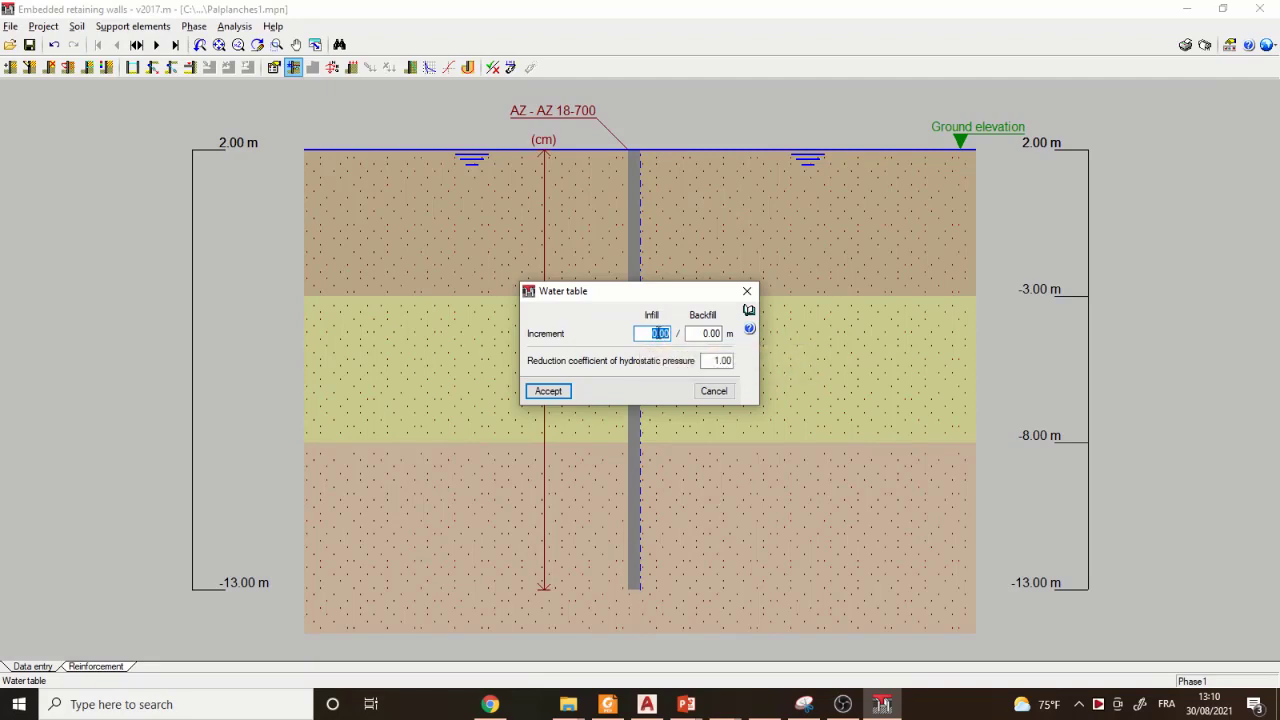
pyautogui.write('2')
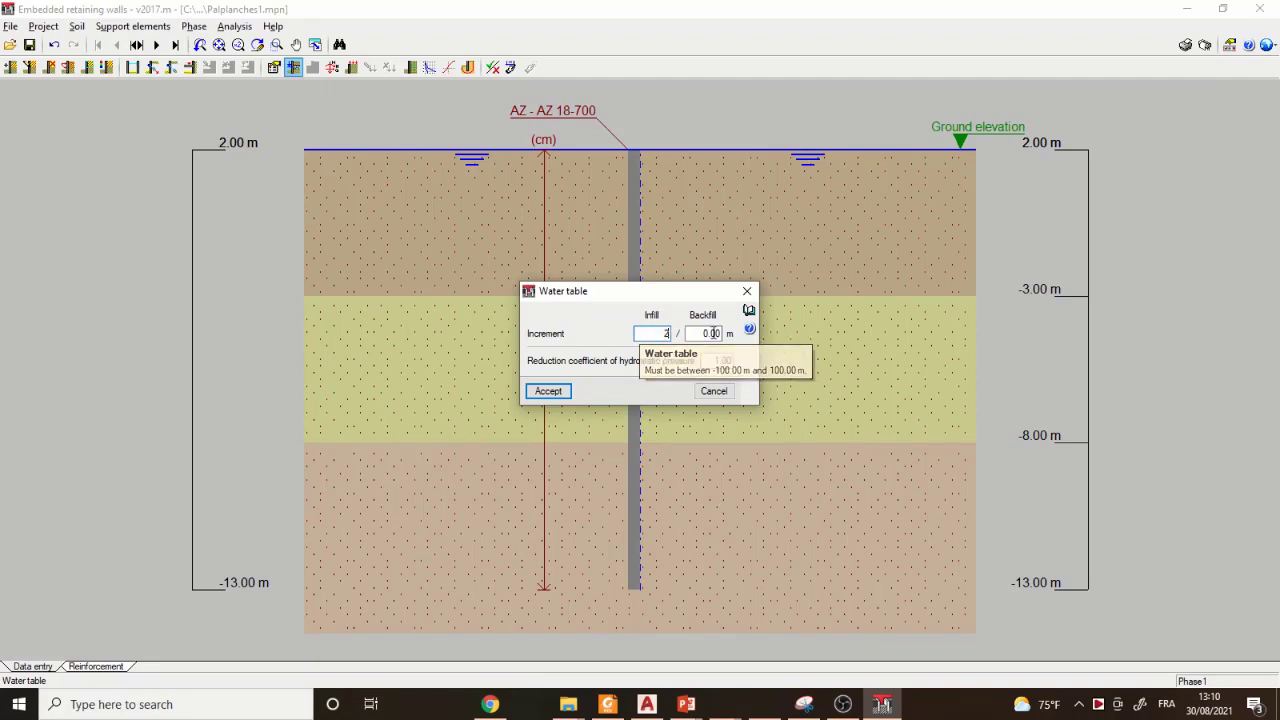
pyautogui.click(709, 333)
pyautogui.write('2')
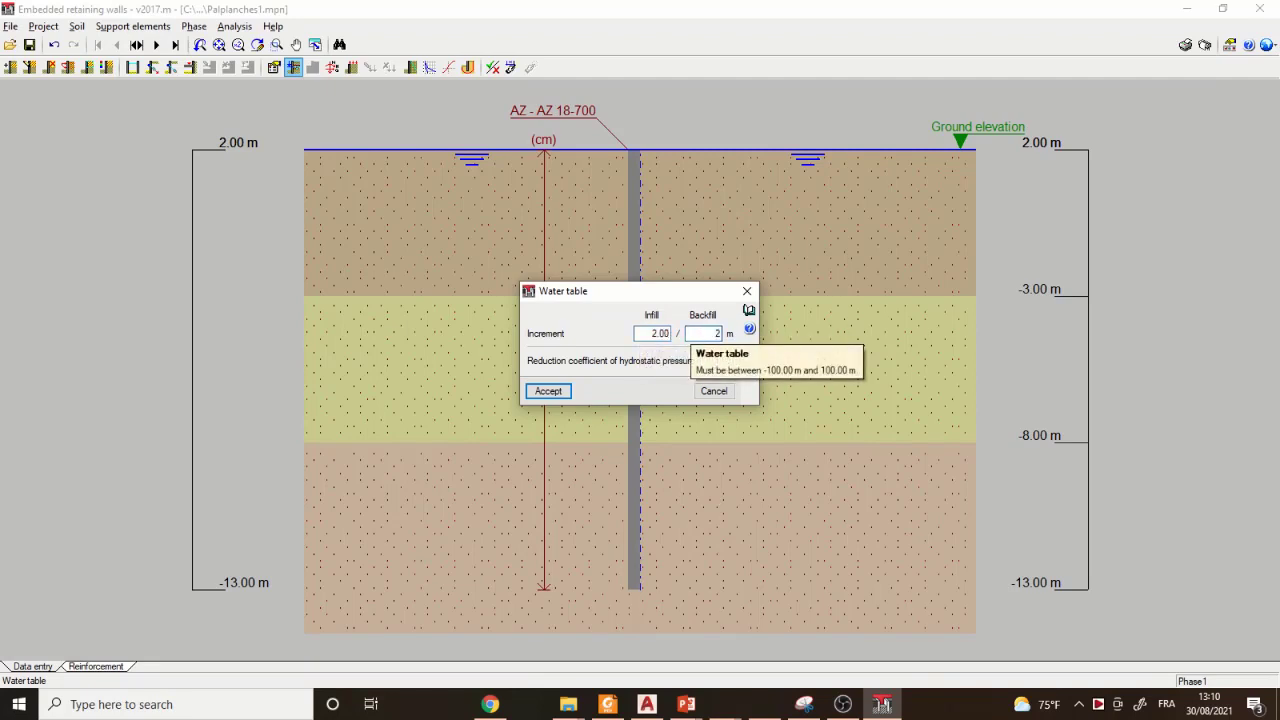
pyautogui.click(565, 393)
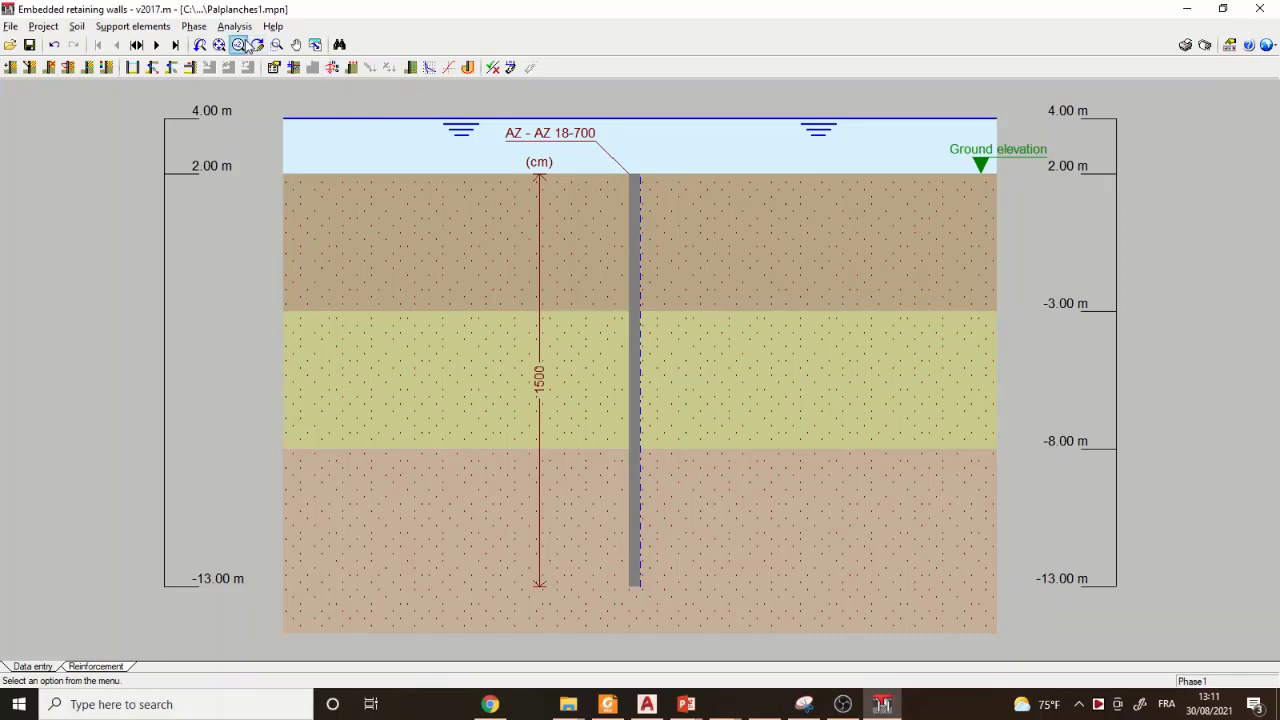
# - Set the Phase1 water table increment to -2 m on both the infill and backfill sides
pyautogui.click(192, 30)
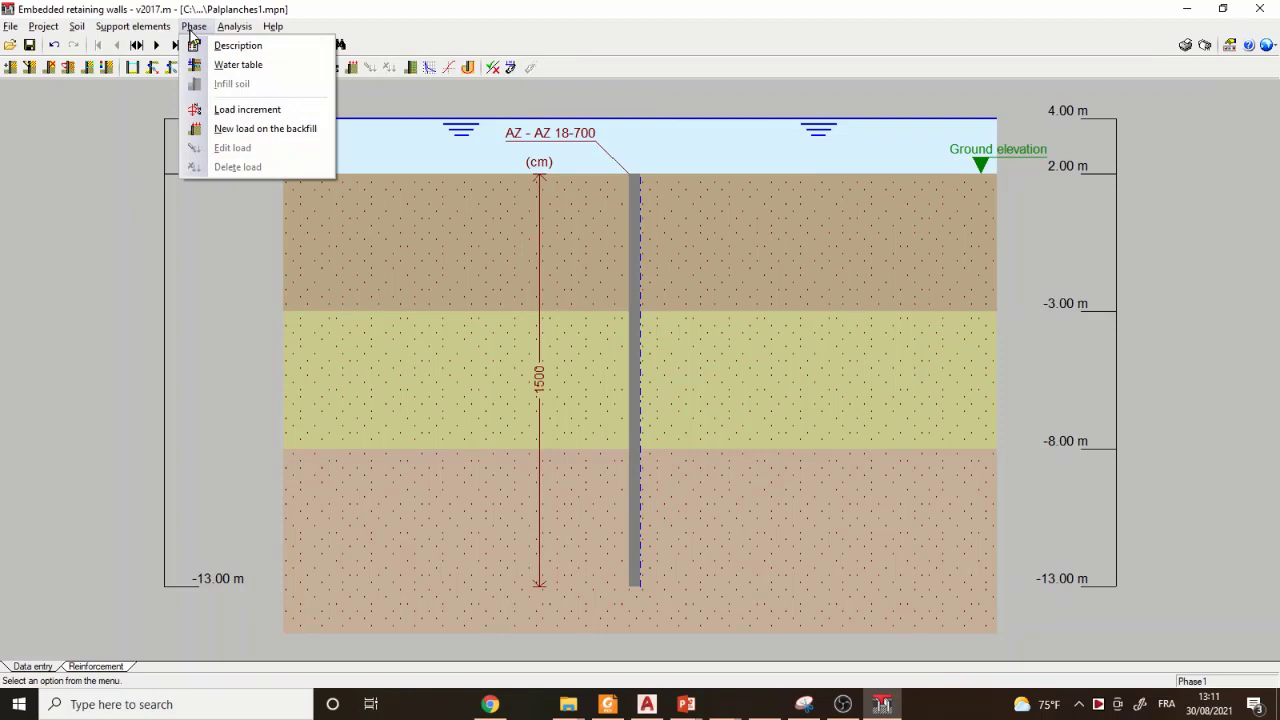
pyautogui.click(243, 65)
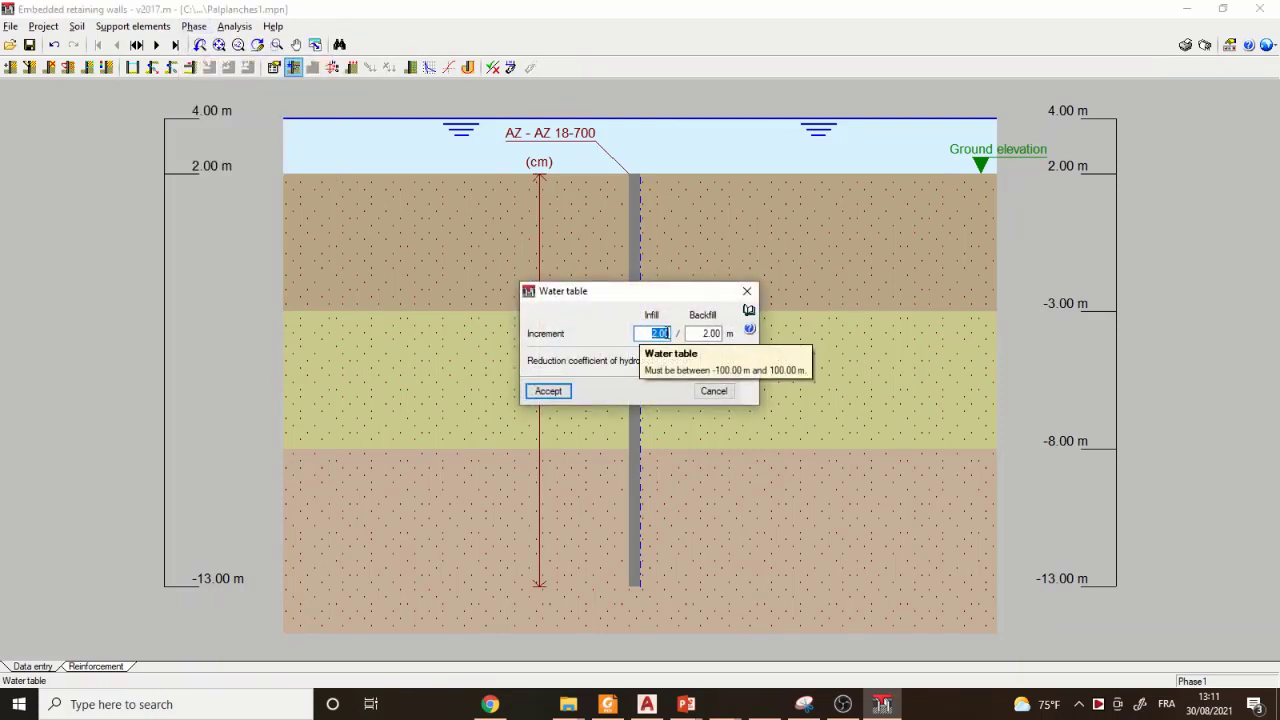
pyautogui.click(655, 335)
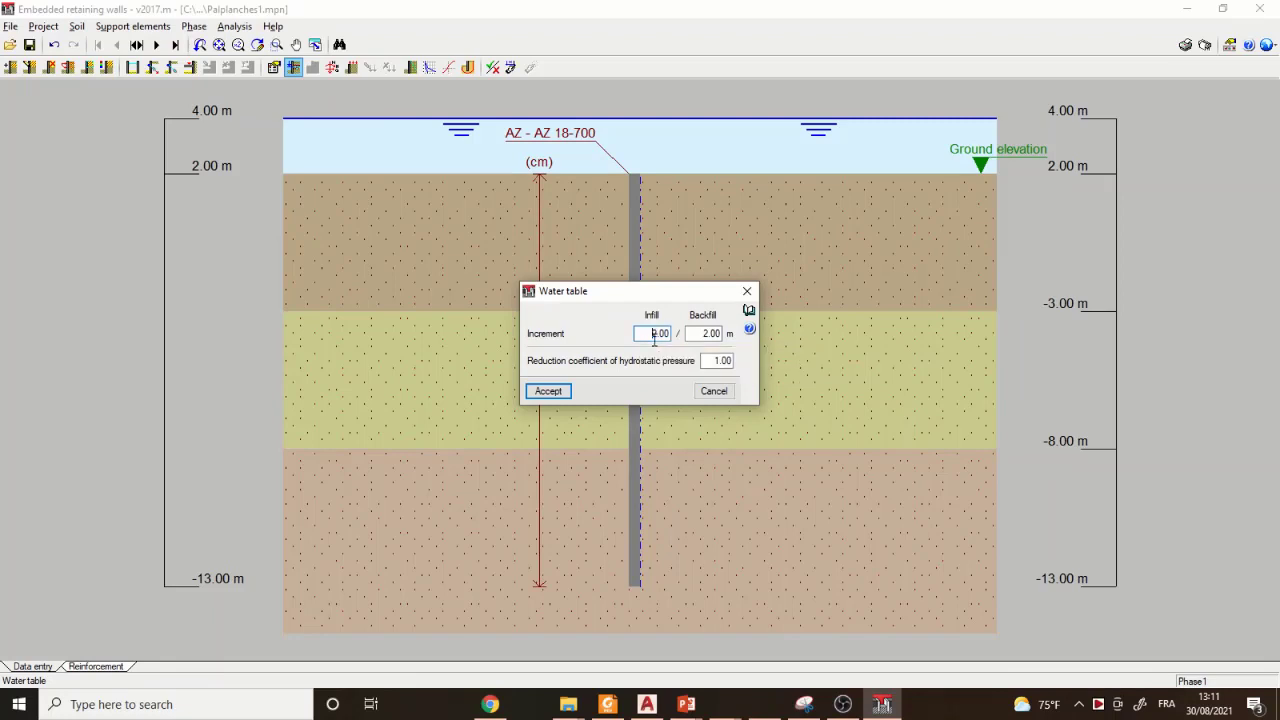
pyautogui.write('-')
pyautogui.click(700, 334)
pyautogui.write('-')
pyautogui.click(553, 392)
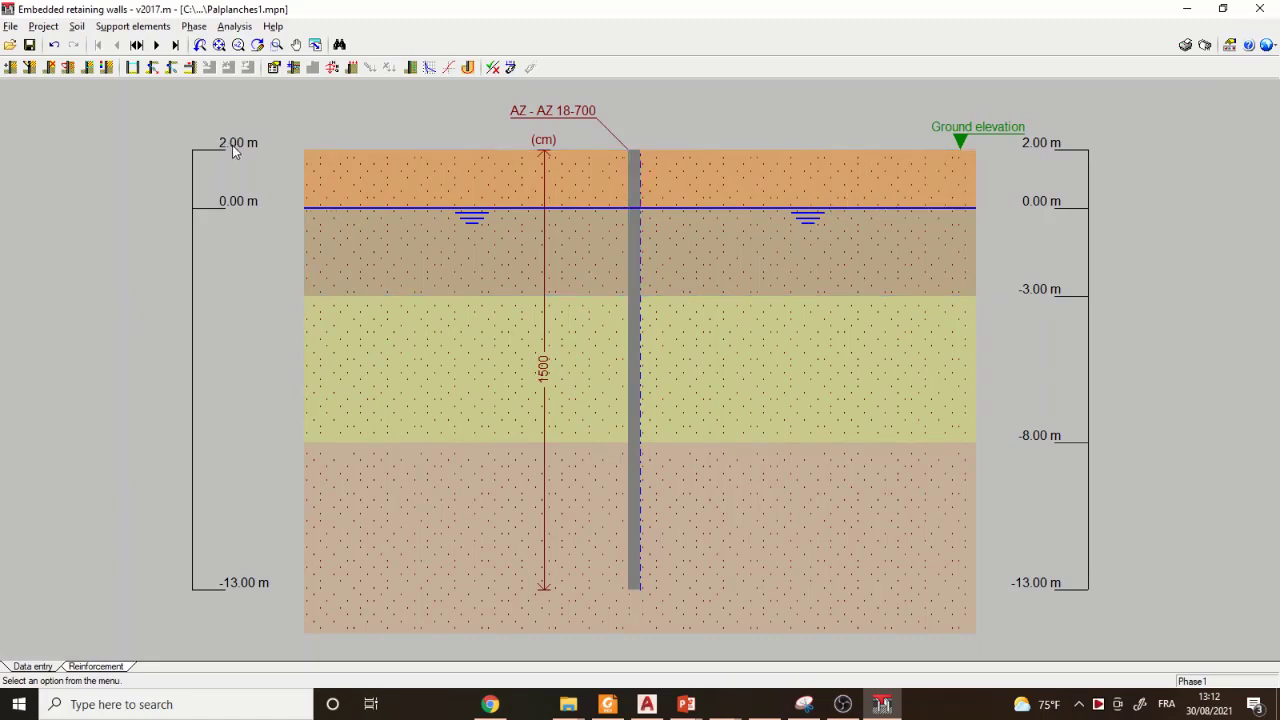
# - Check the Phase2 section against Phase1 and delete Phase2 from the list of phases
pyautogui.click(155, 46)
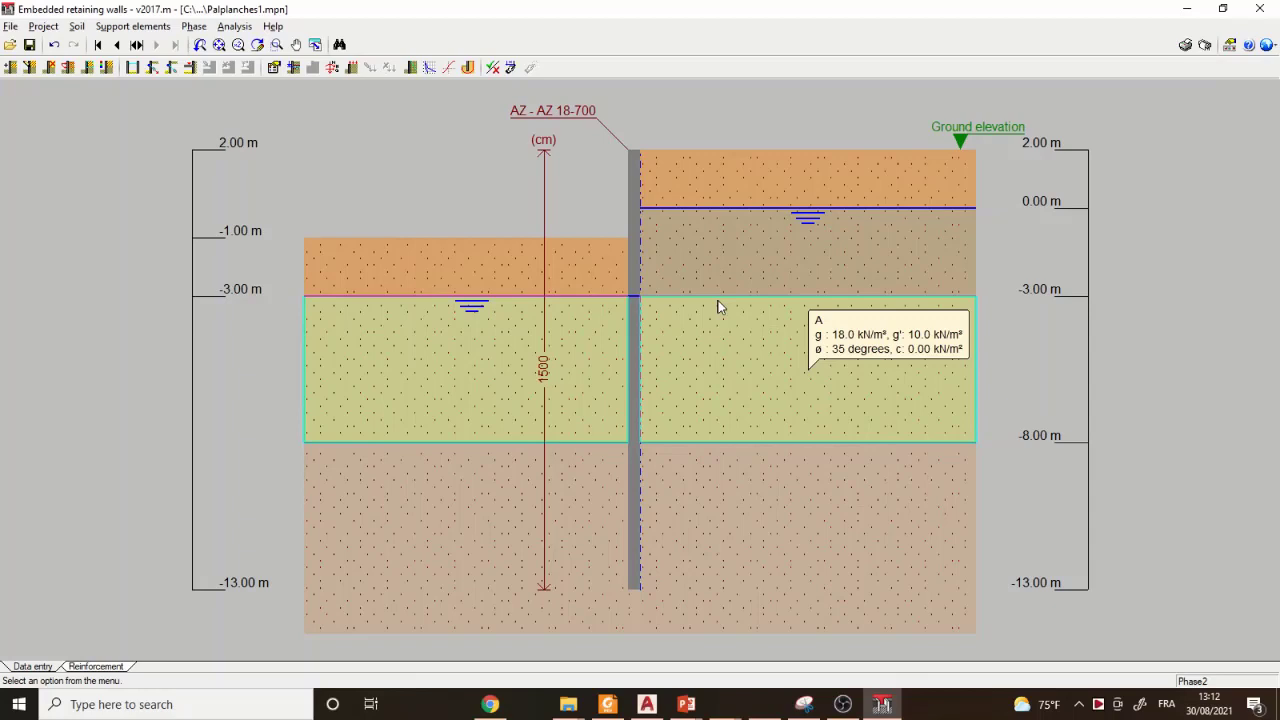
pyautogui.click(120, 44)
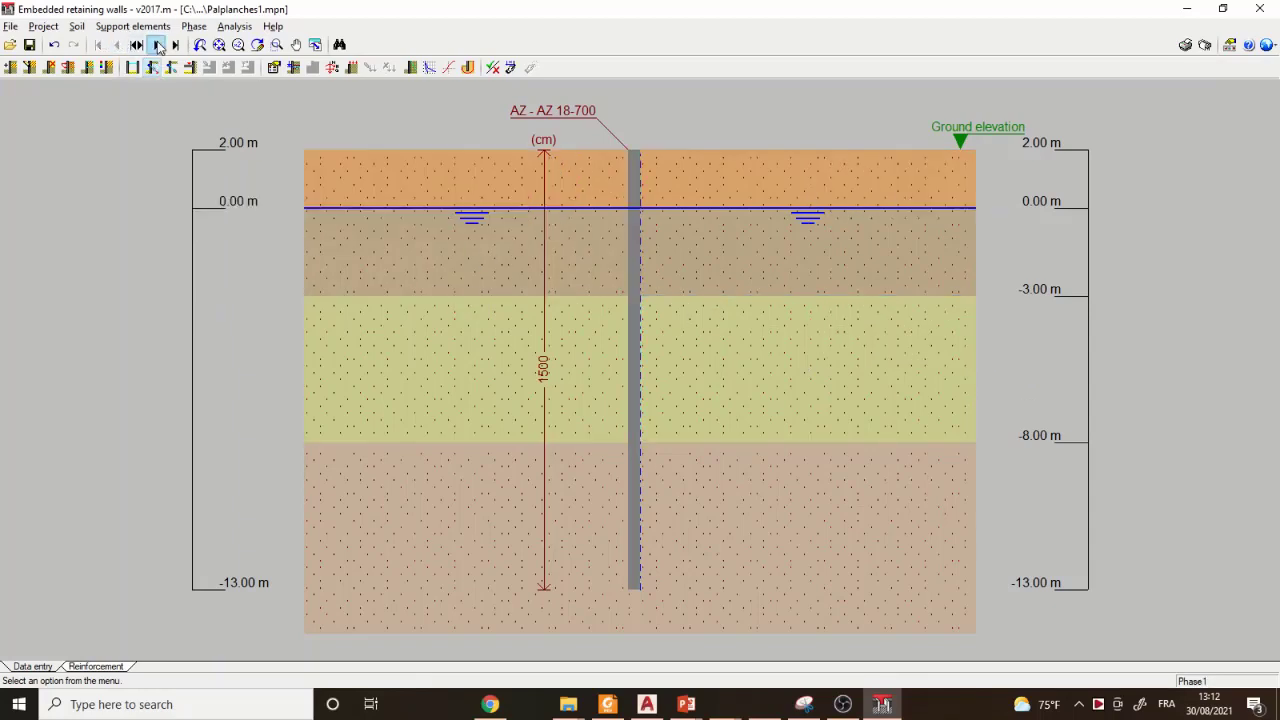
pyautogui.click(137, 45)
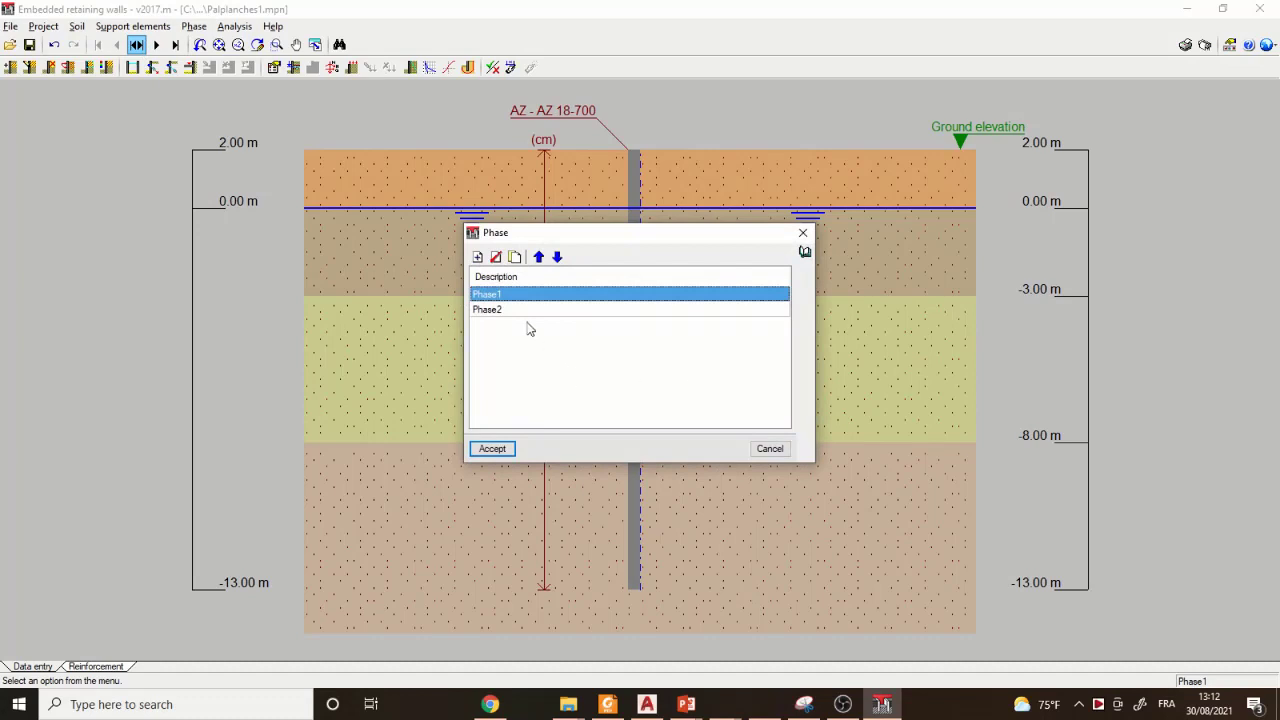
pyautogui.click(492, 312)
pyautogui.rightClick(493, 314)
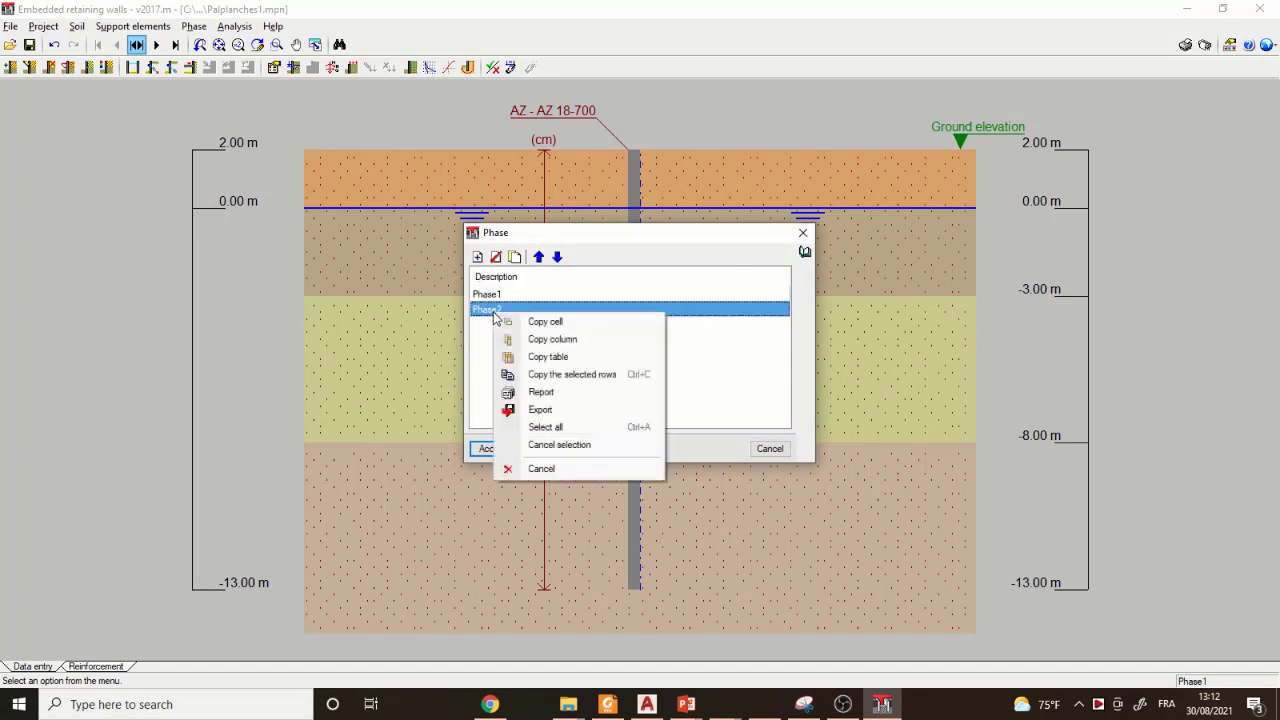
pyautogui.click(483, 320)
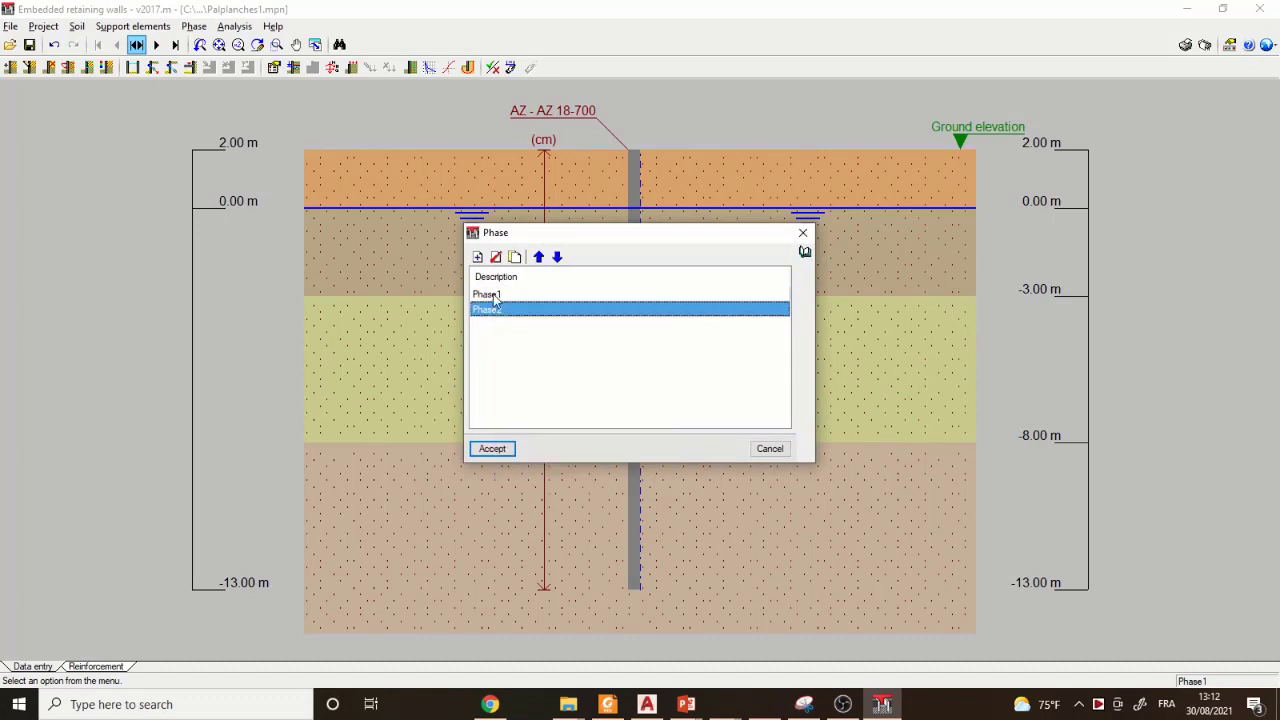
pyautogui.click(495, 258)
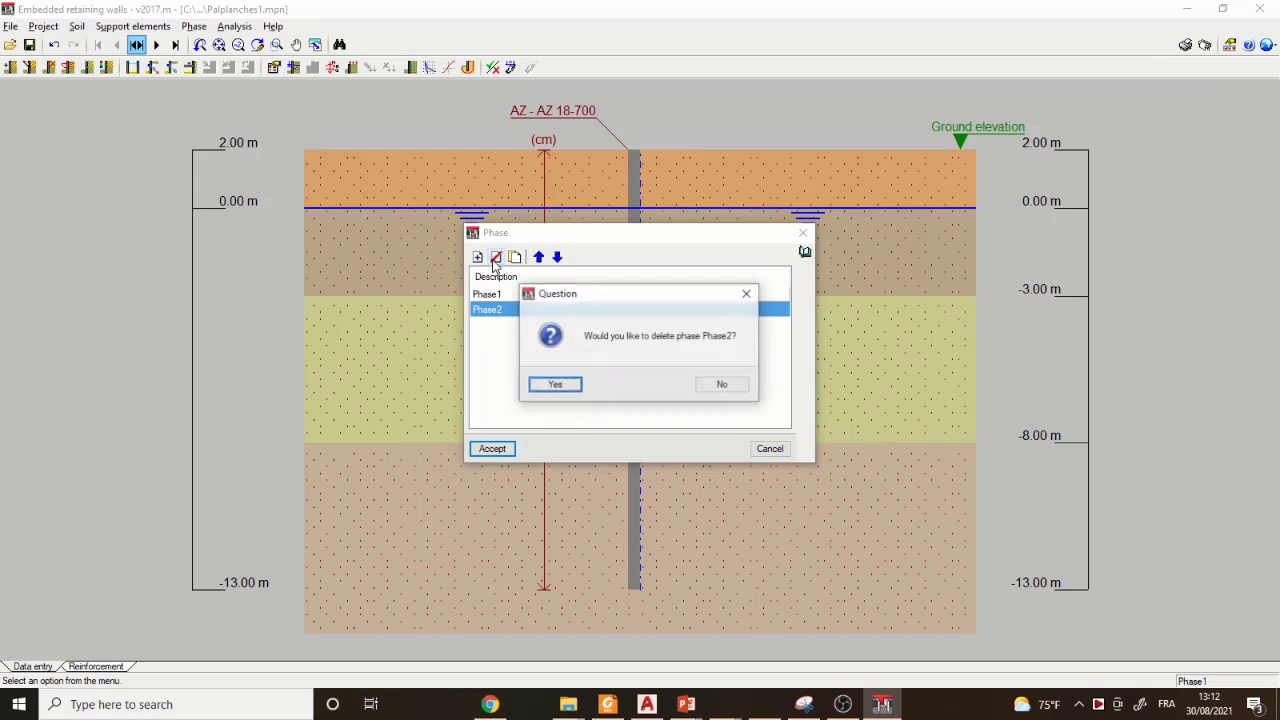
pyautogui.click(556, 386)
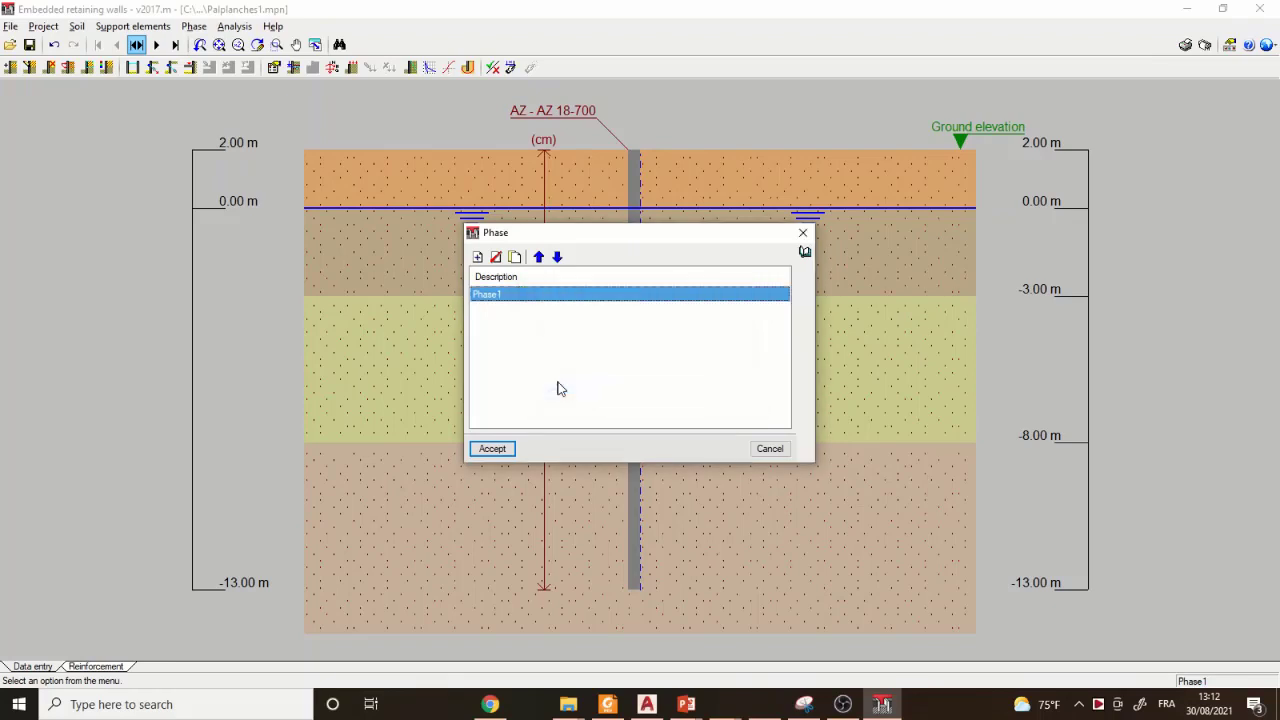
# - Duplicate Phase1 in the list of phases and rename the copy as Phase2
pyautogui.click(516, 258)
pyautogui.click(507, 312)
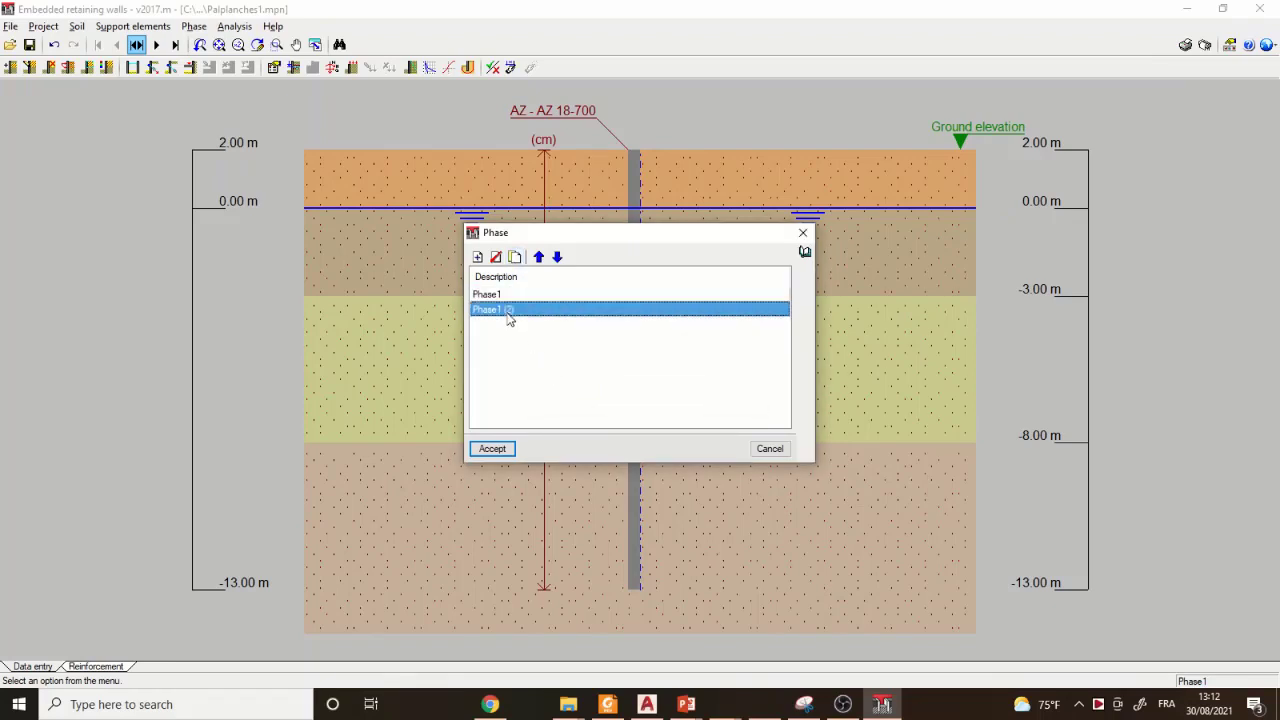
pyautogui.click(507, 312)
pyautogui.moveTo(505, 311); pyautogui.dragTo(523, 307)
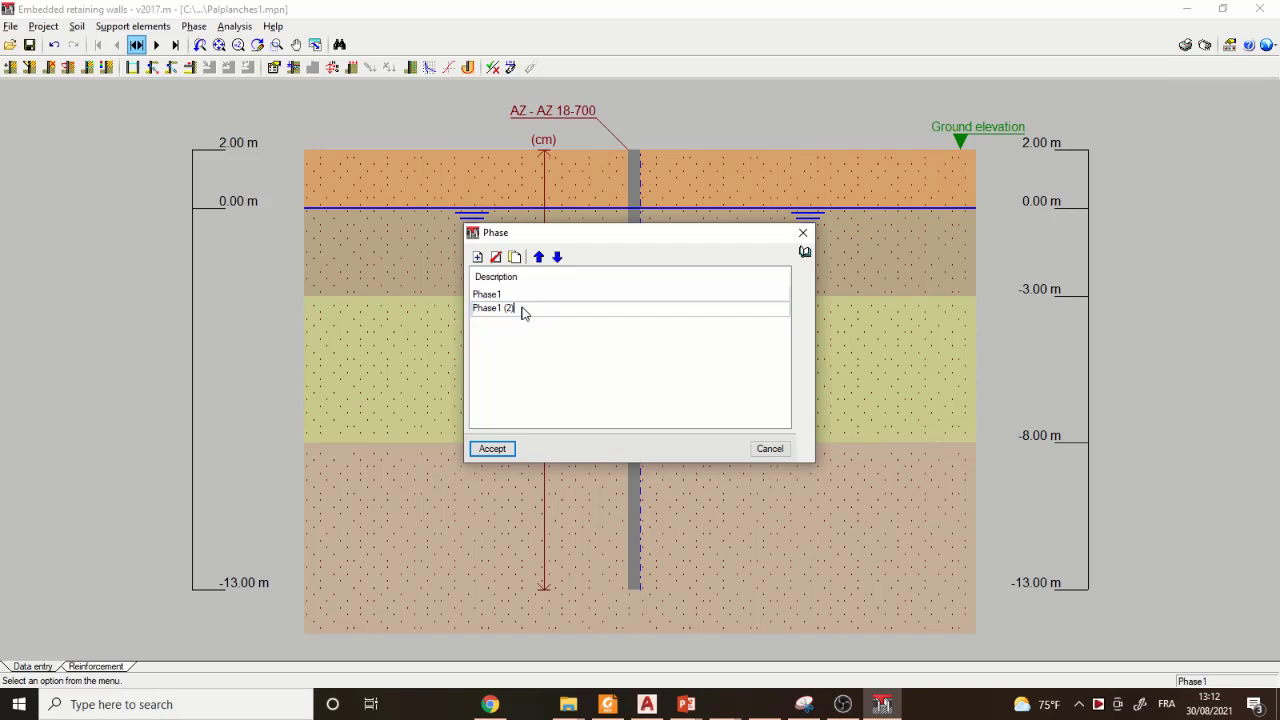
pyautogui.press('BackSpace')
pyautogui.press('BackSpace')
pyautogui.press('BackSpace')
pyautogui.write('2')
pyautogui.click(493, 448)
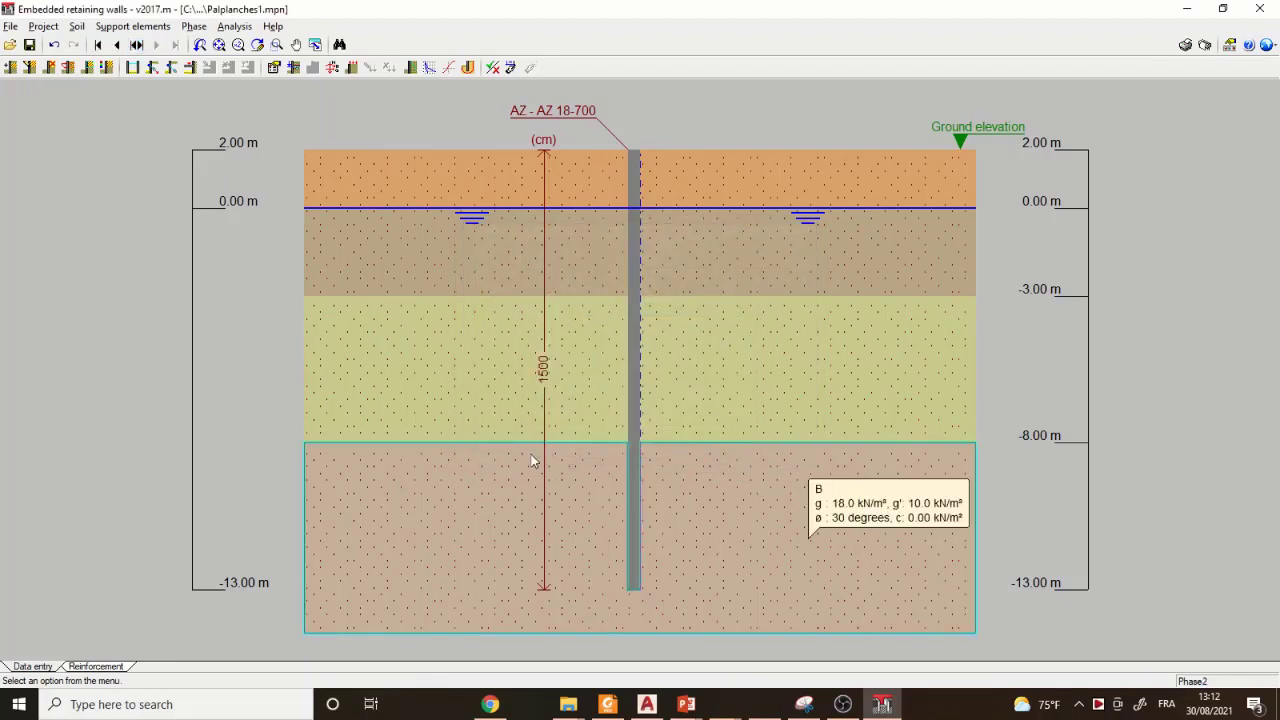
# - Compare Phase2 with Phase1 and set the Phase2 infill excavated depth to 2 m in the phase description
pyautogui.click(117, 44)
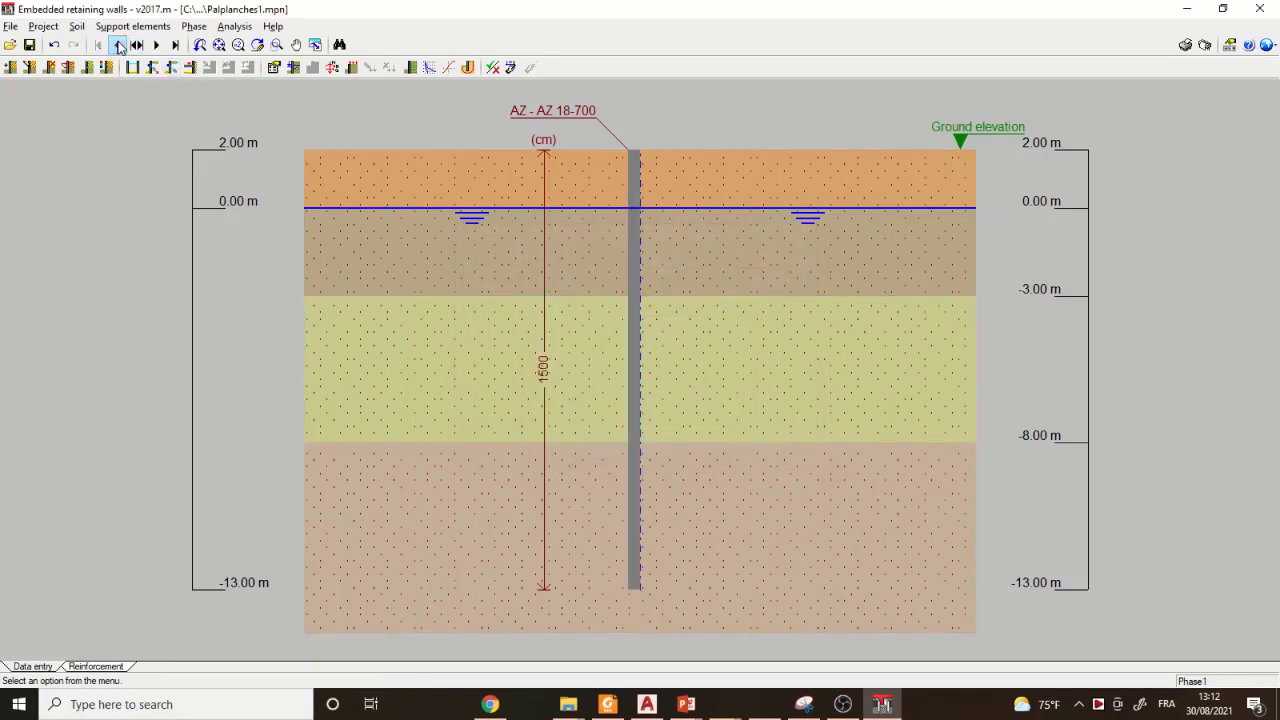
pyautogui.click(157, 45)
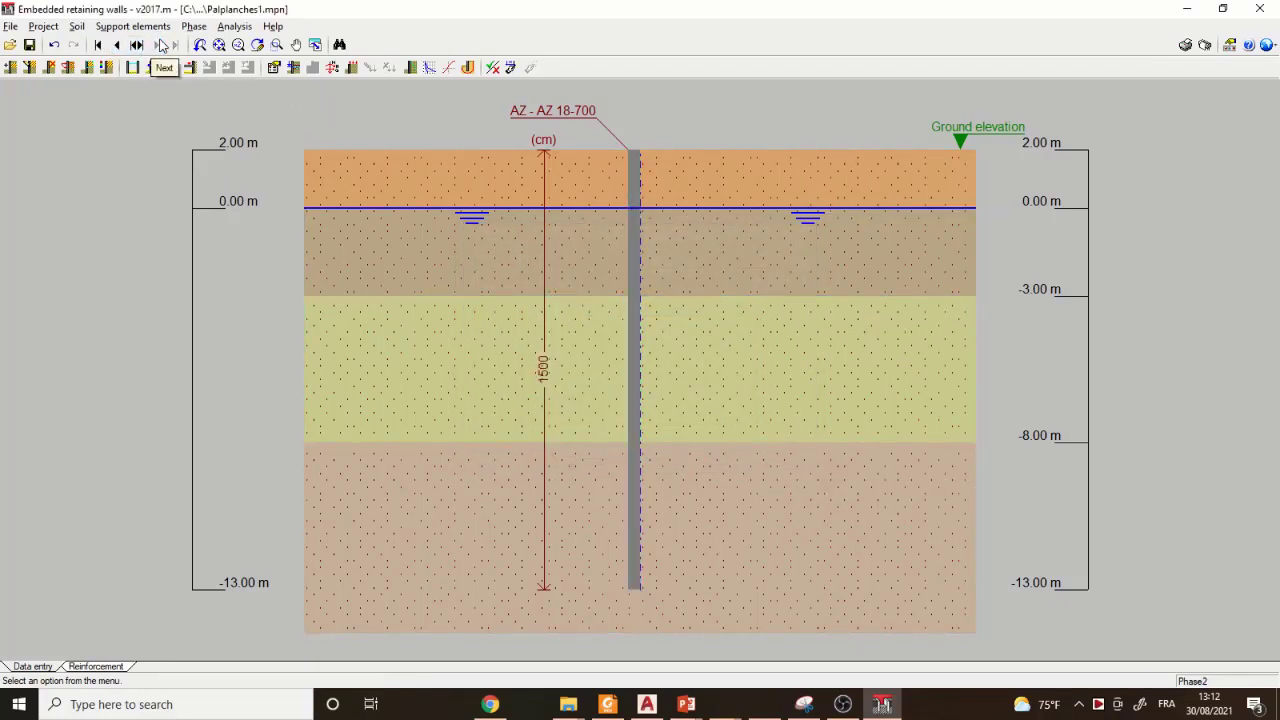
pyautogui.moveTo(689, 238)
pyautogui.click(200, 44)
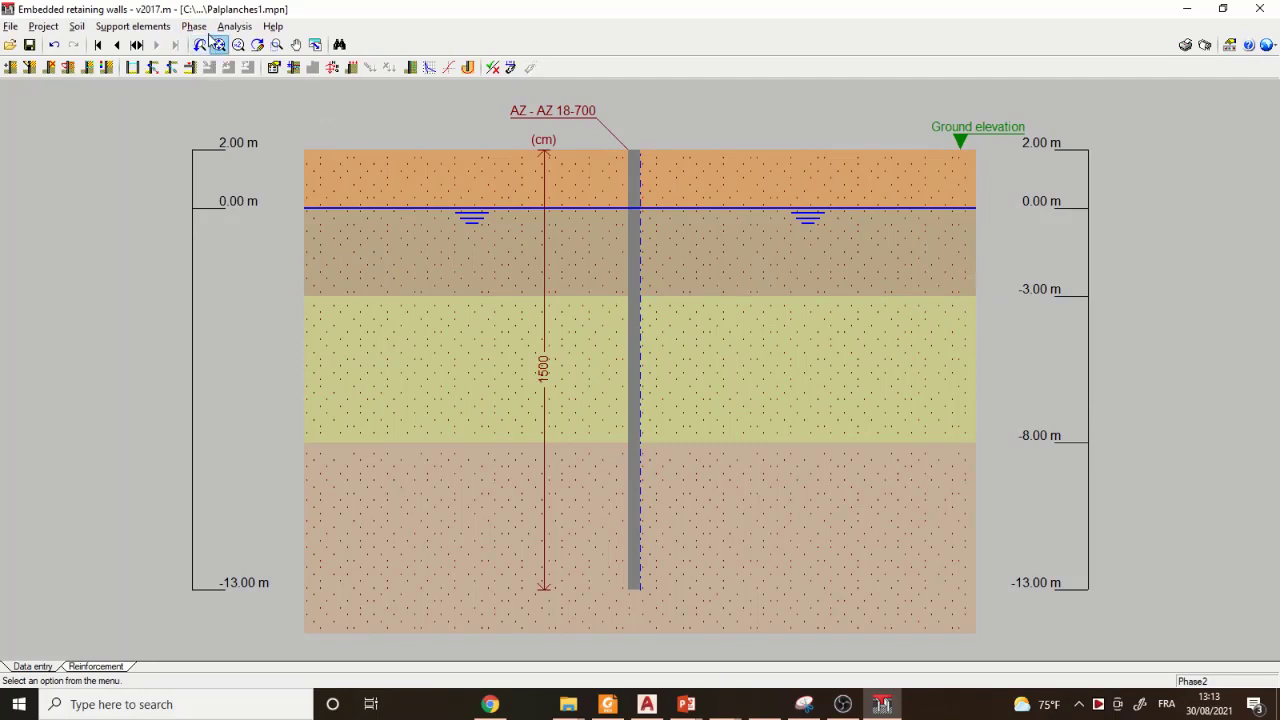
pyautogui.click(198, 27)
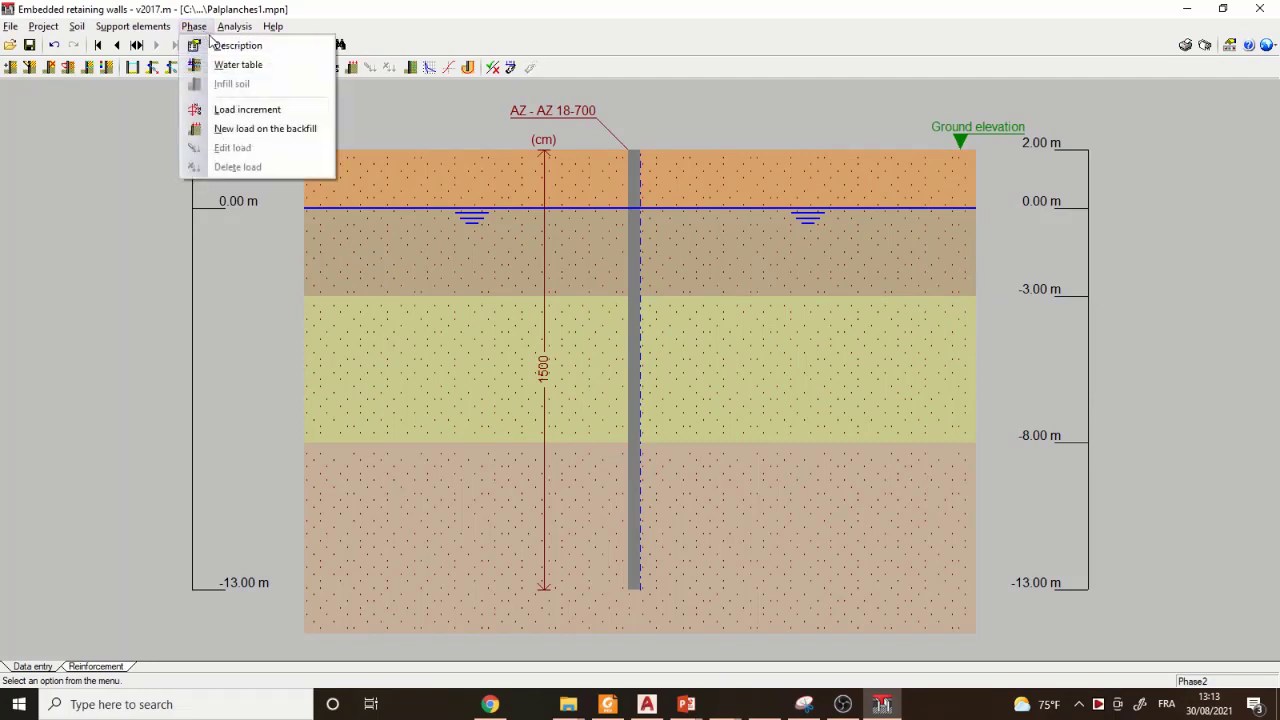
pyautogui.click(216, 45)
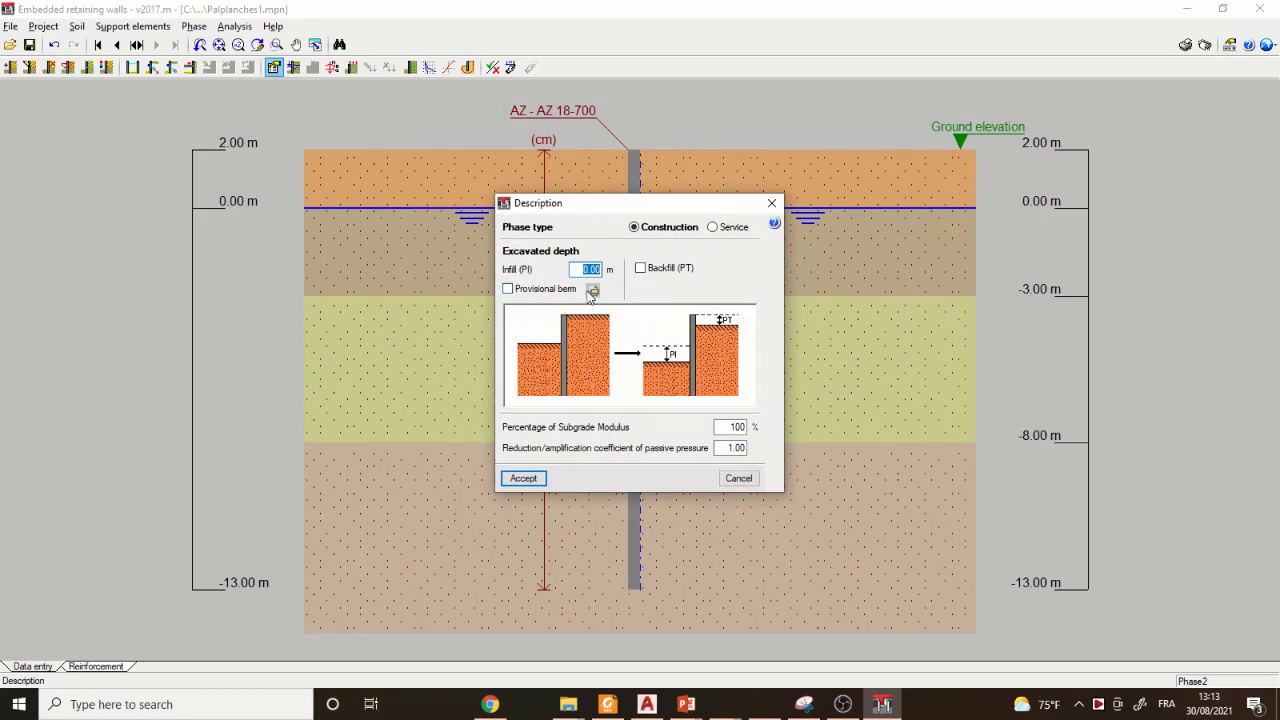
pyautogui.write('2')
pyautogui.click(537, 480)
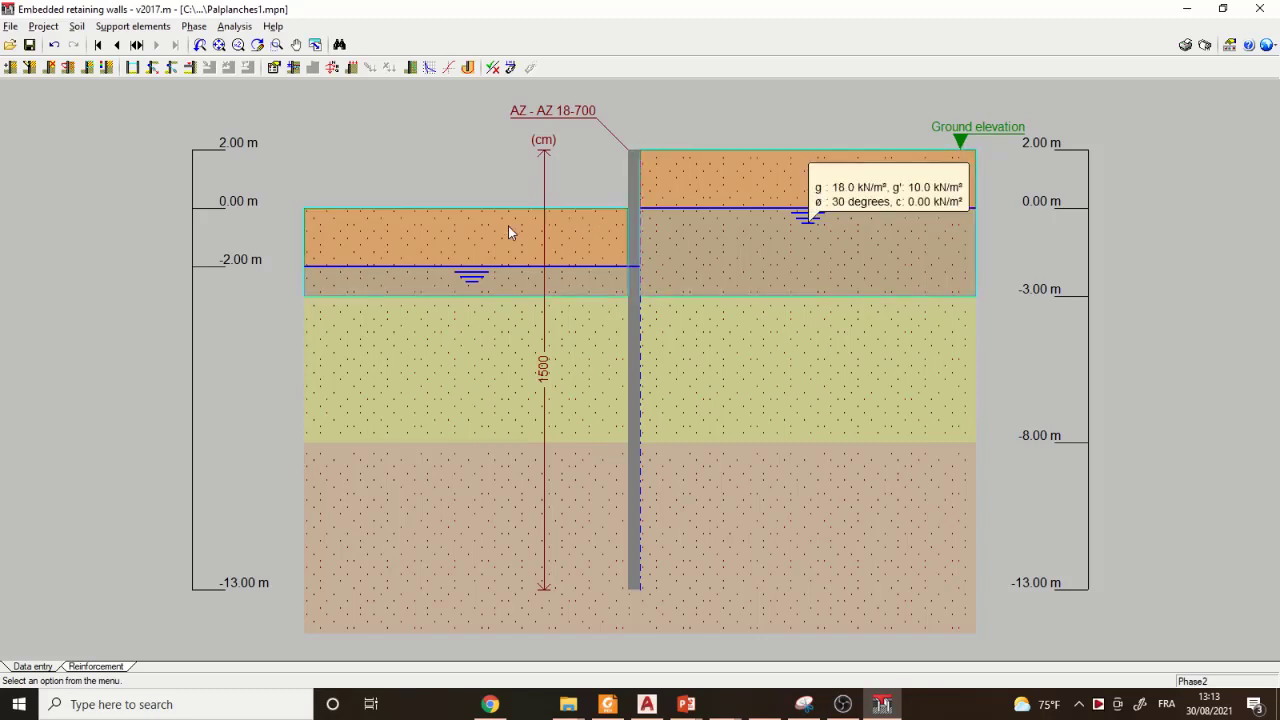
# - Set the Phase2 water table increment to 2 m on the infill side
pyautogui.click(193, 26)
pyautogui.click(232, 64)
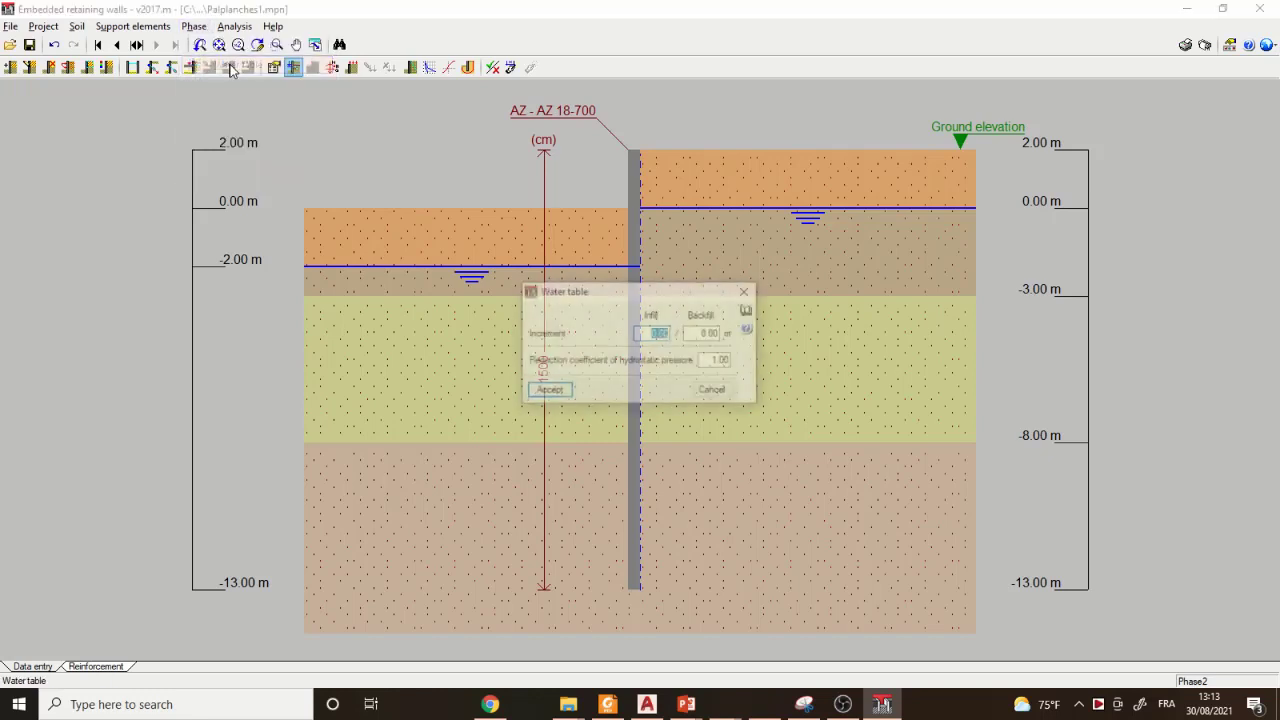
pyautogui.write('2')
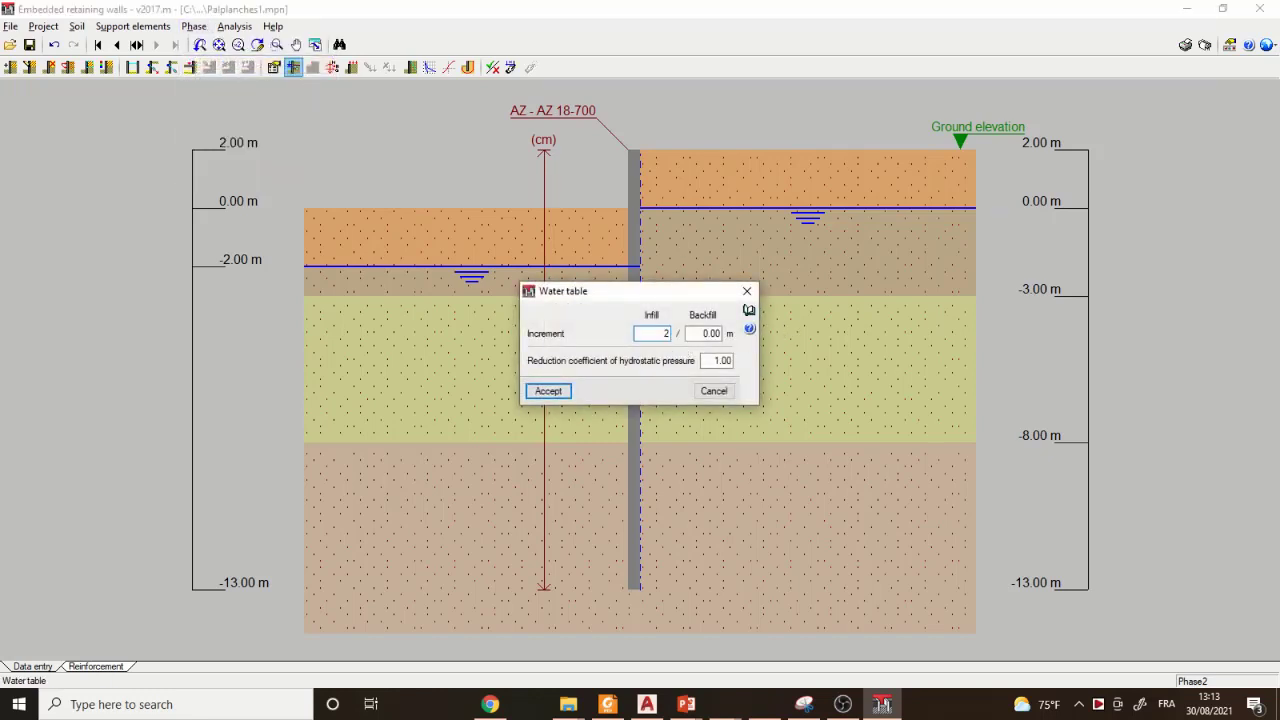
pyautogui.click(548, 391)
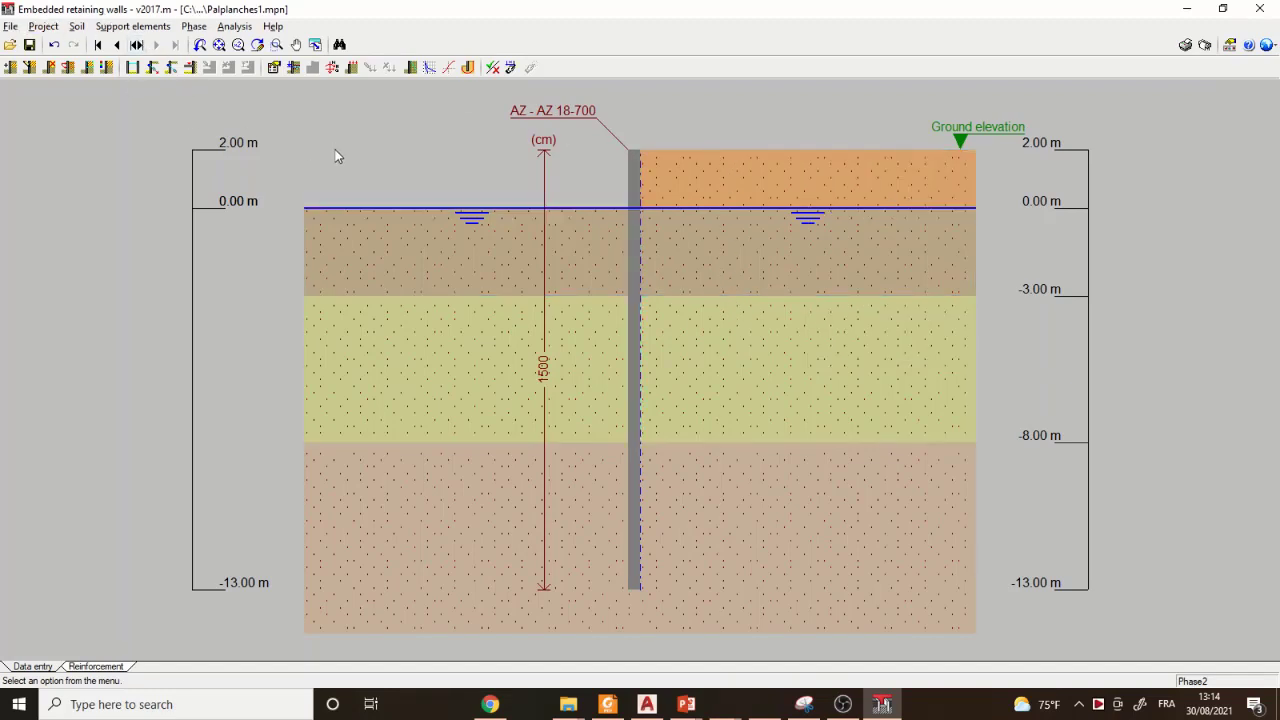
# - Run the wall check, allowing the calculation of both phases
pyautogui.moveTo(806, 398)
pyautogui.click(229, 27)
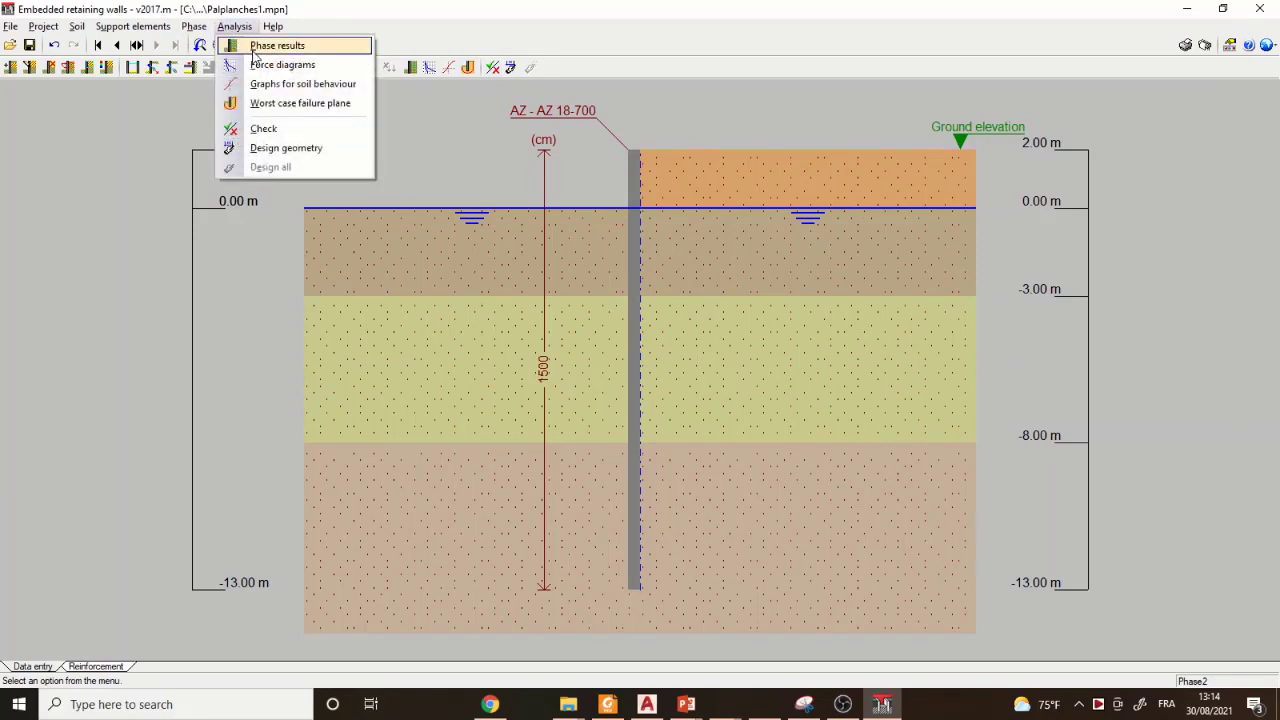
pyautogui.click(279, 129)
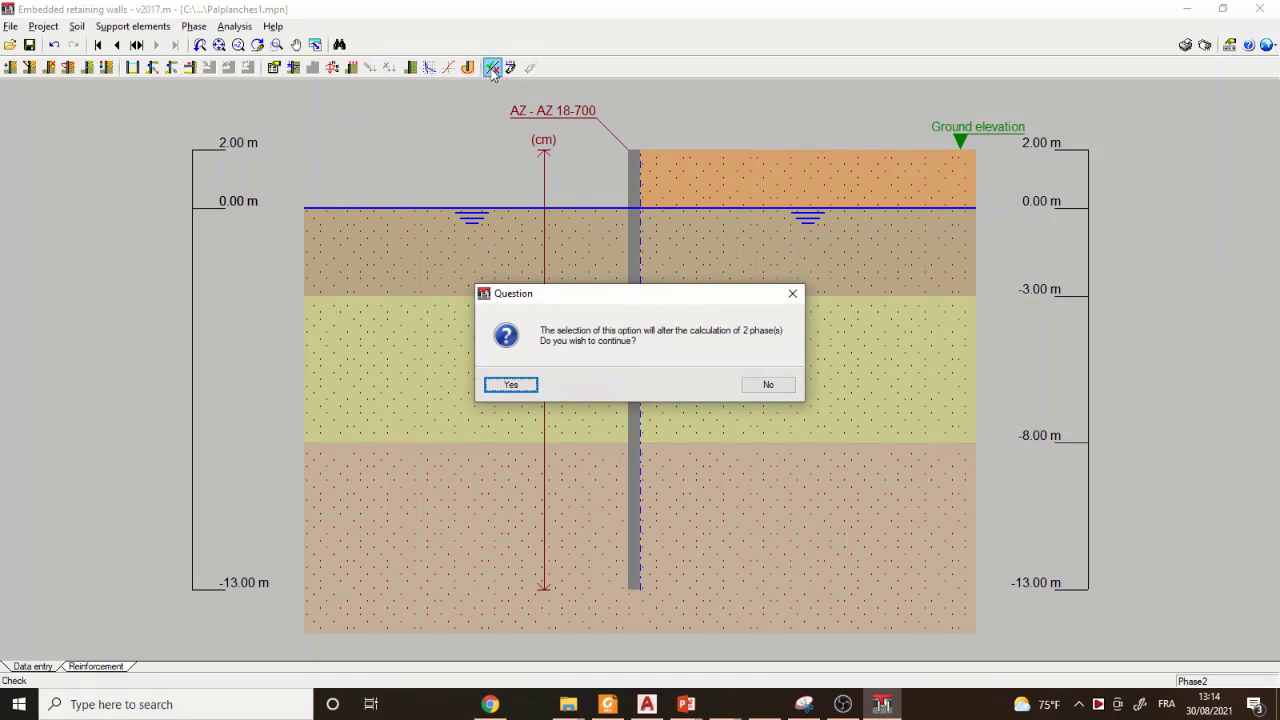
pyautogui.click(512, 386)
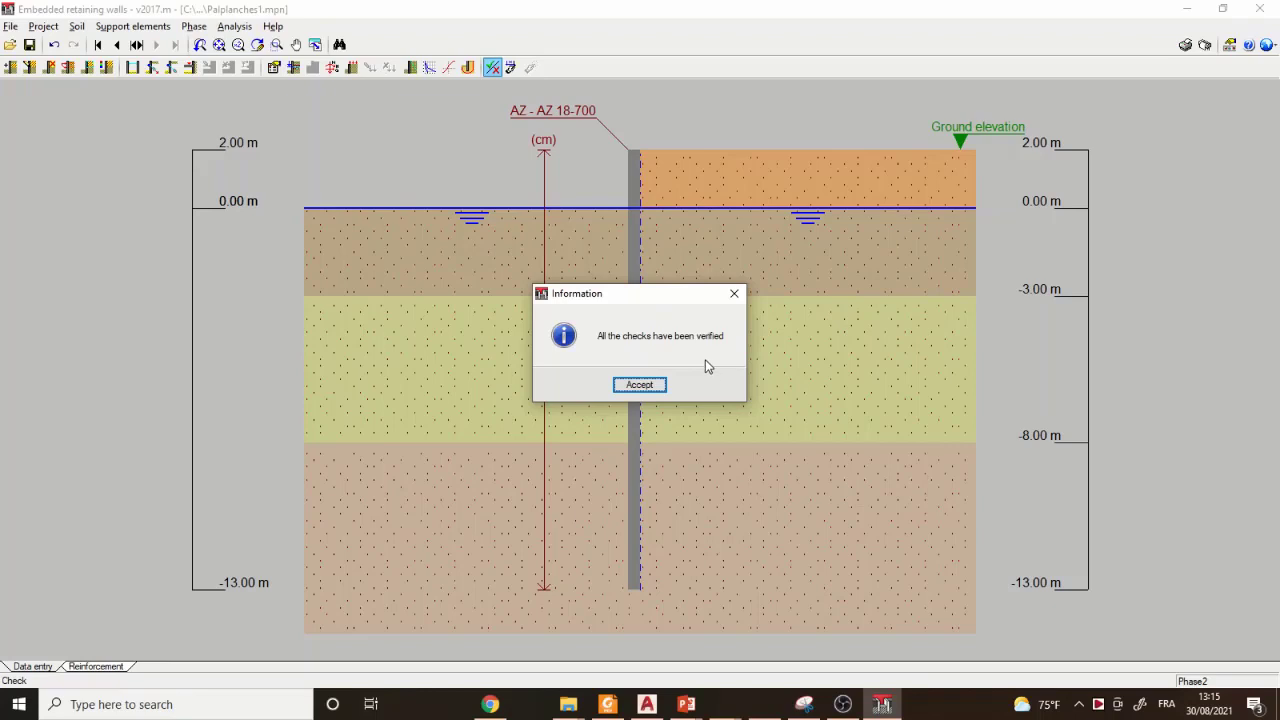
pyautogui.click(618, 386)
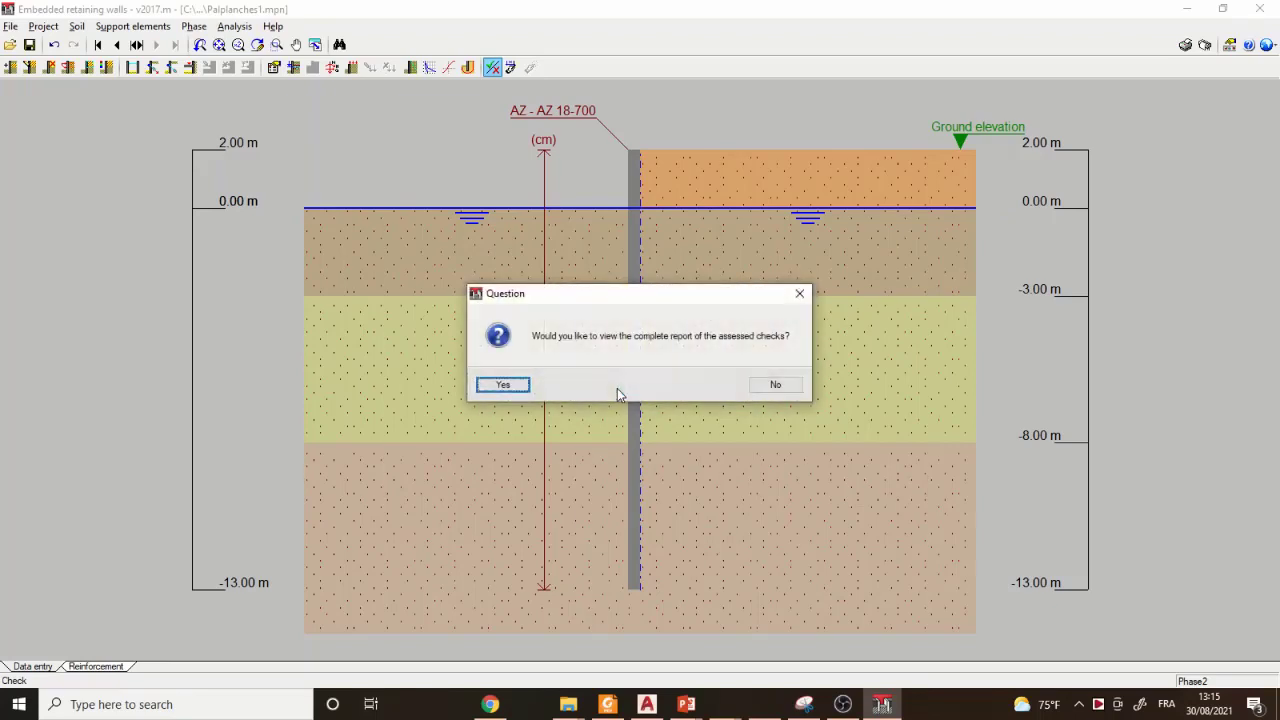
# - View the complete code checks report, review the stability safety factors and AZ 18-700 section checks, and close it
pyautogui.click(493, 385)
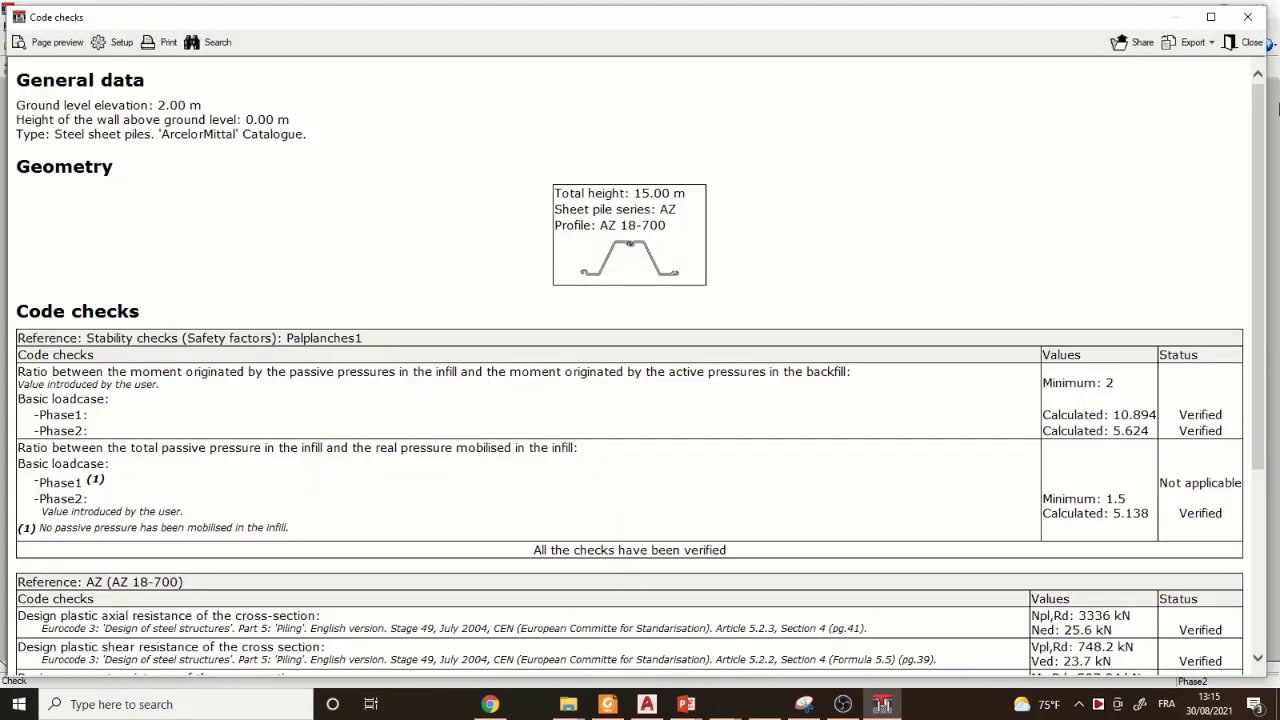
pyautogui.moveTo(1260, 115); pyautogui.dragTo(1258, 153)
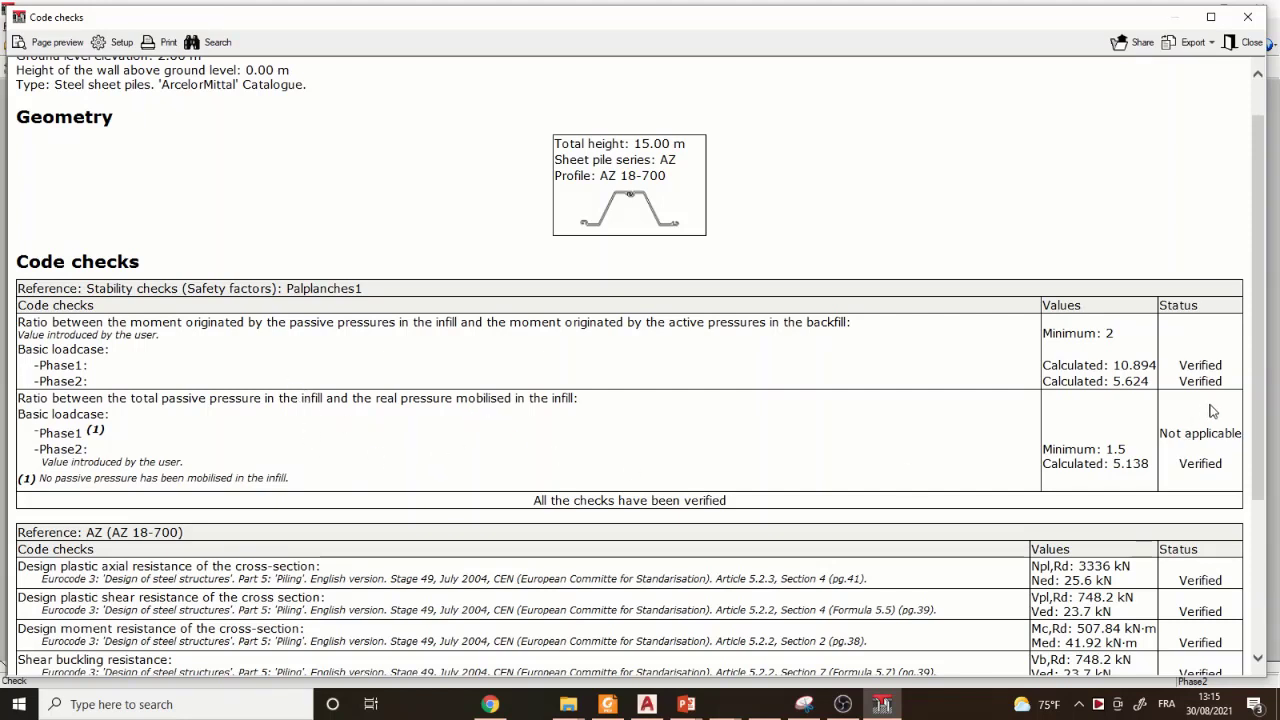
pyautogui.scroll(-3, 926, 496)
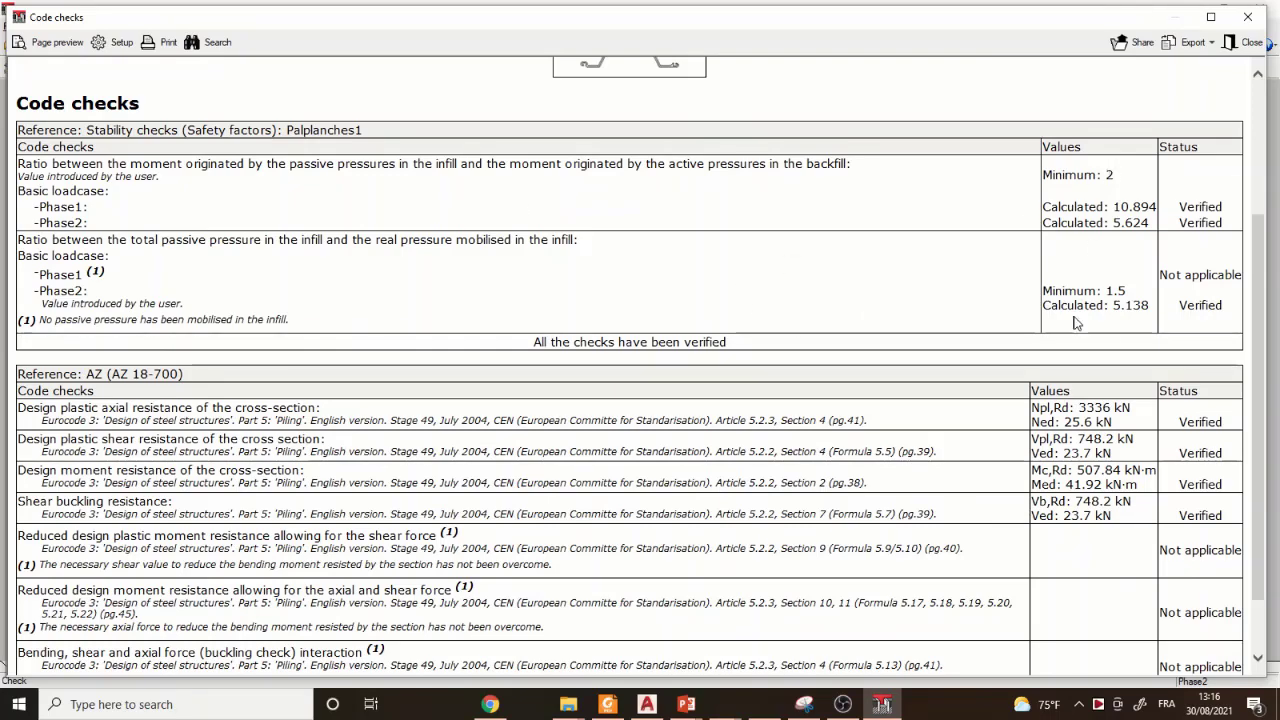
pyautogui.moveTo(1263, 320); pyautogui.dragTo(1257, 160)
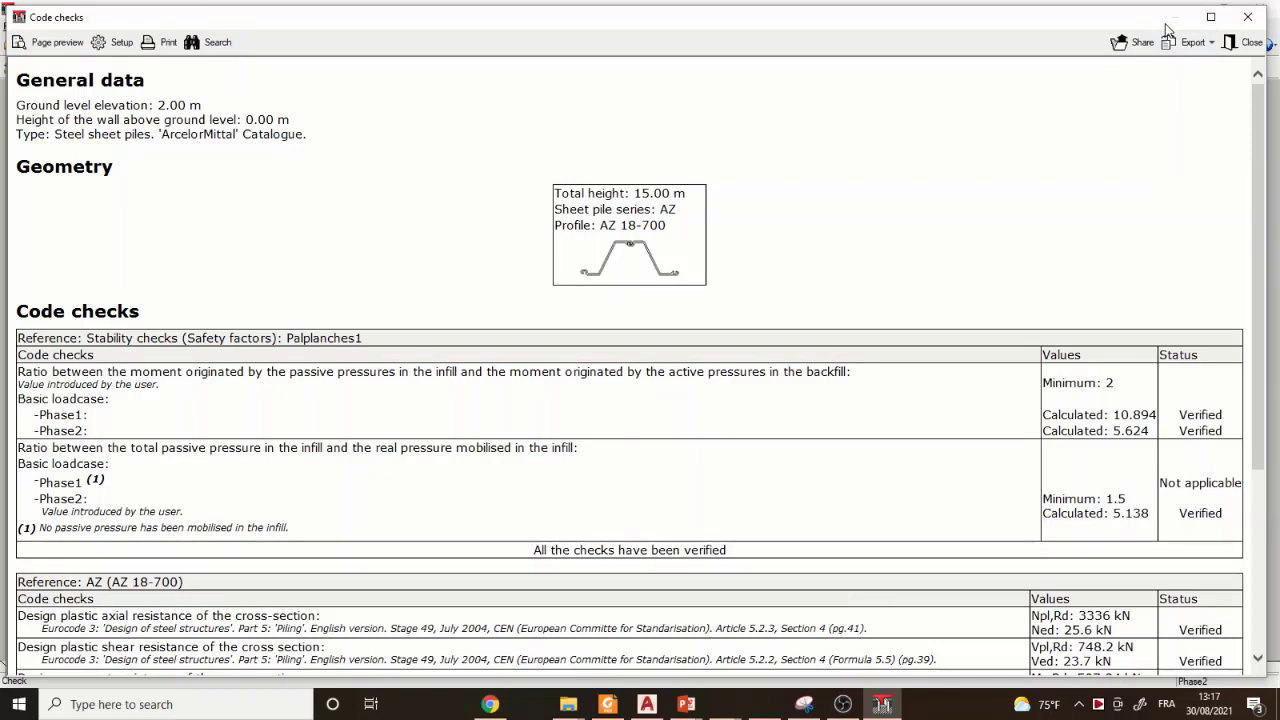
pyautogui.click(1246, 18)
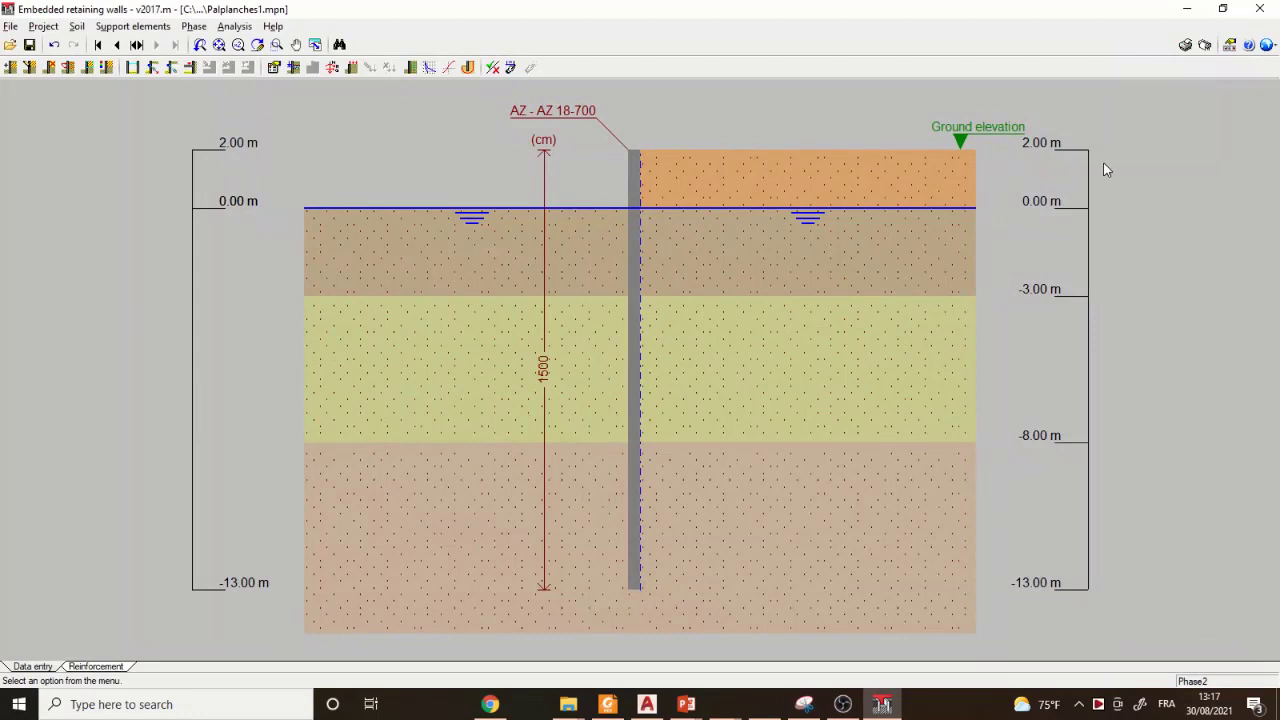